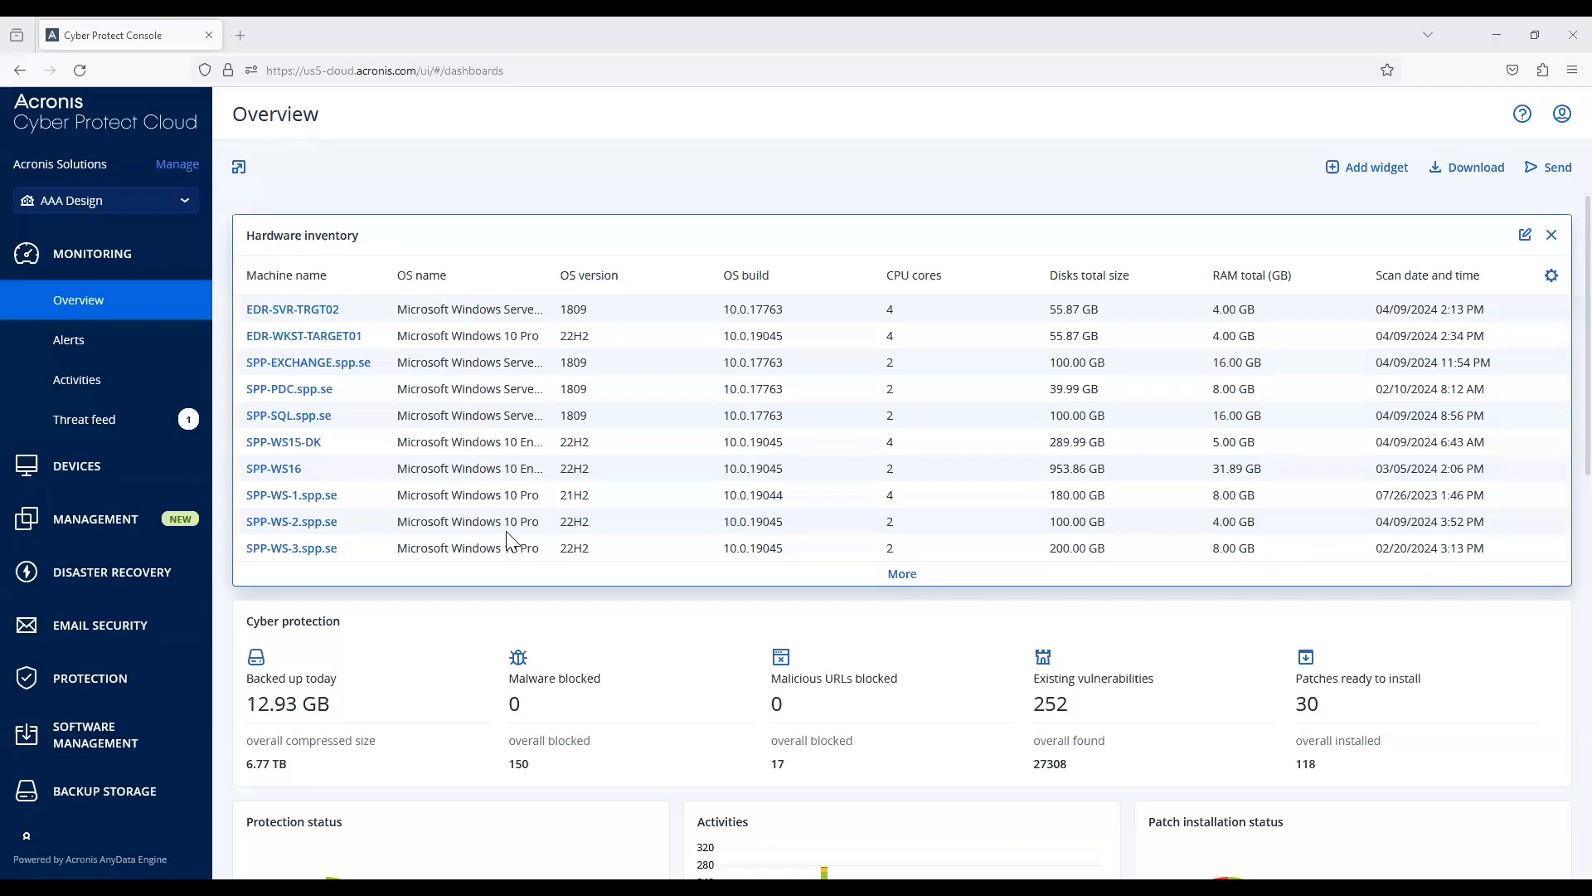
- Display the machines with agents and select SPP-EXCHANGE.spp.se
{"action": "left_click_drag", "start_coordinate": [657, 244], "coordinate": [108, 476]}
{"action": "left_click", "coordinate": [108, 479]}
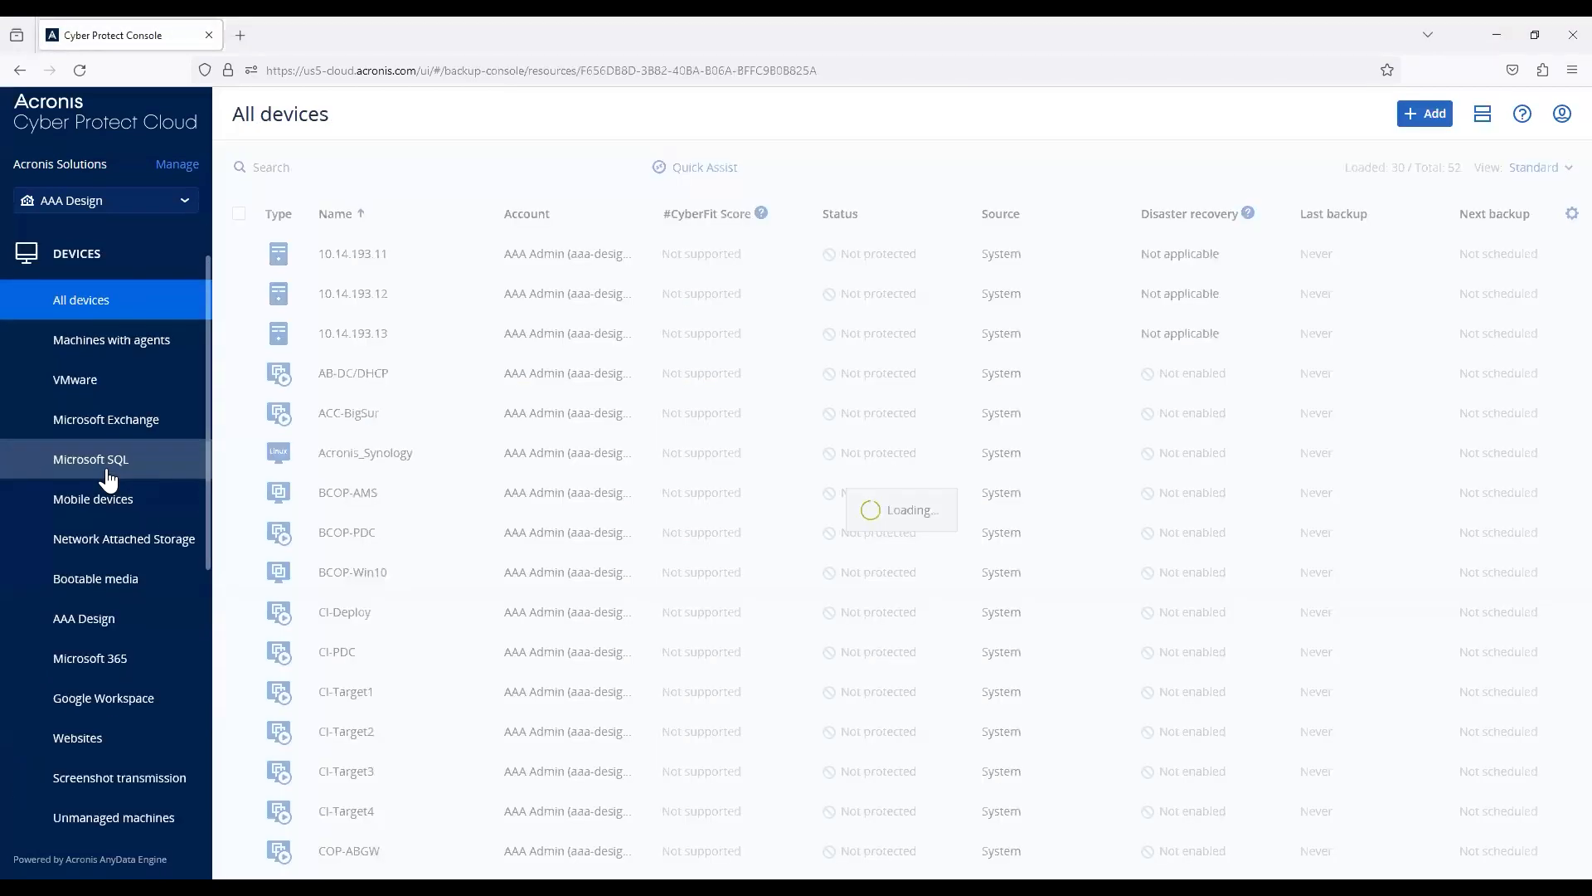
{"action": "left_click", "coordinate": [133, 348]}
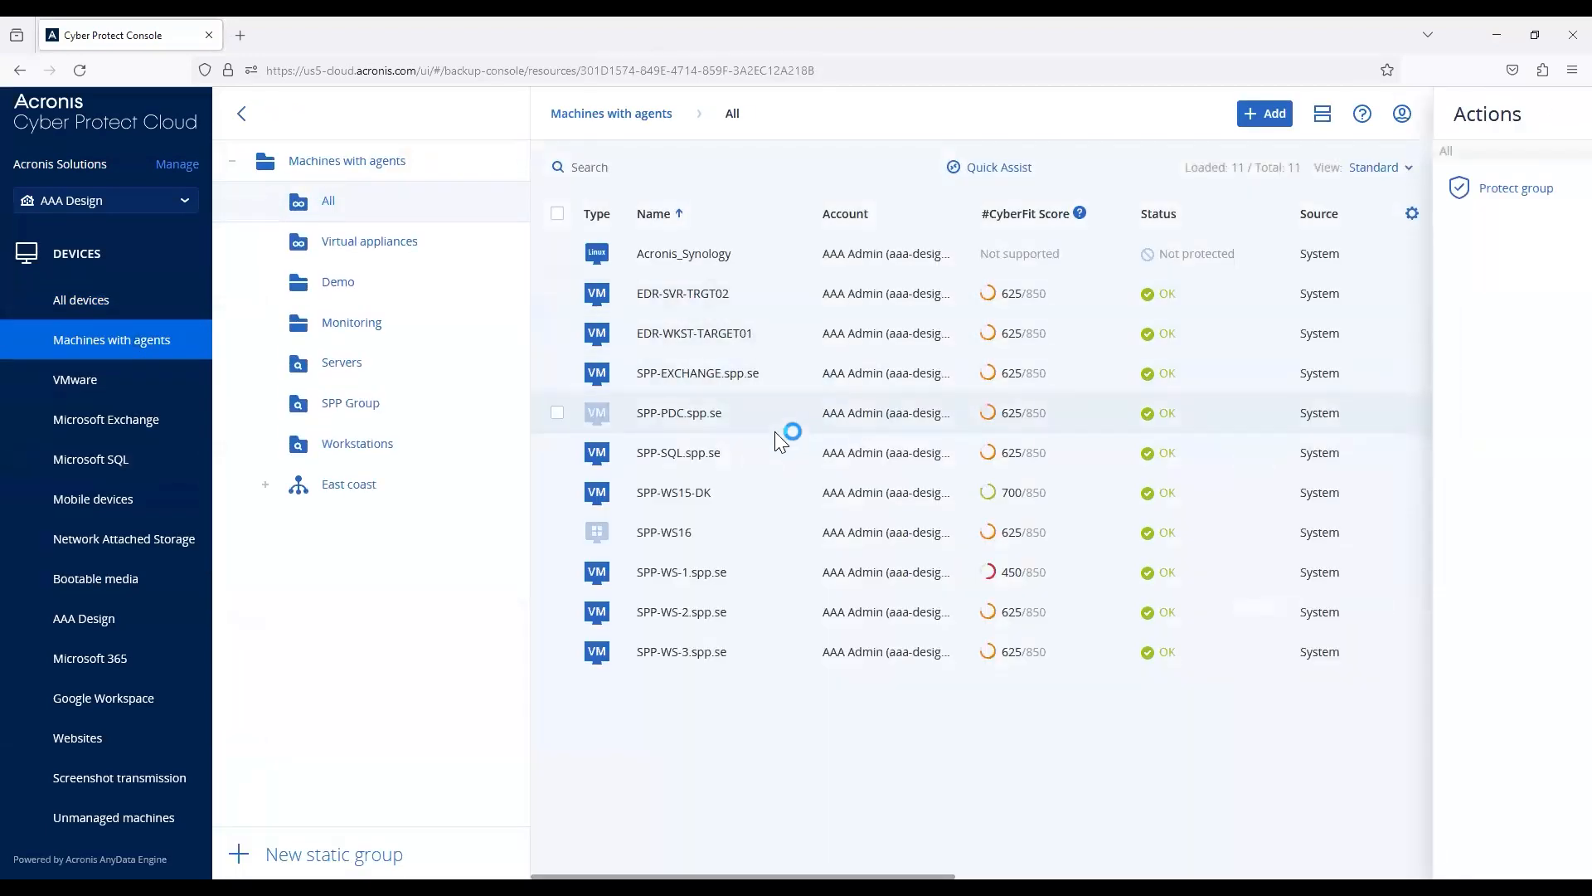
{"action": "left_click", "coordinate": [769, 373]}
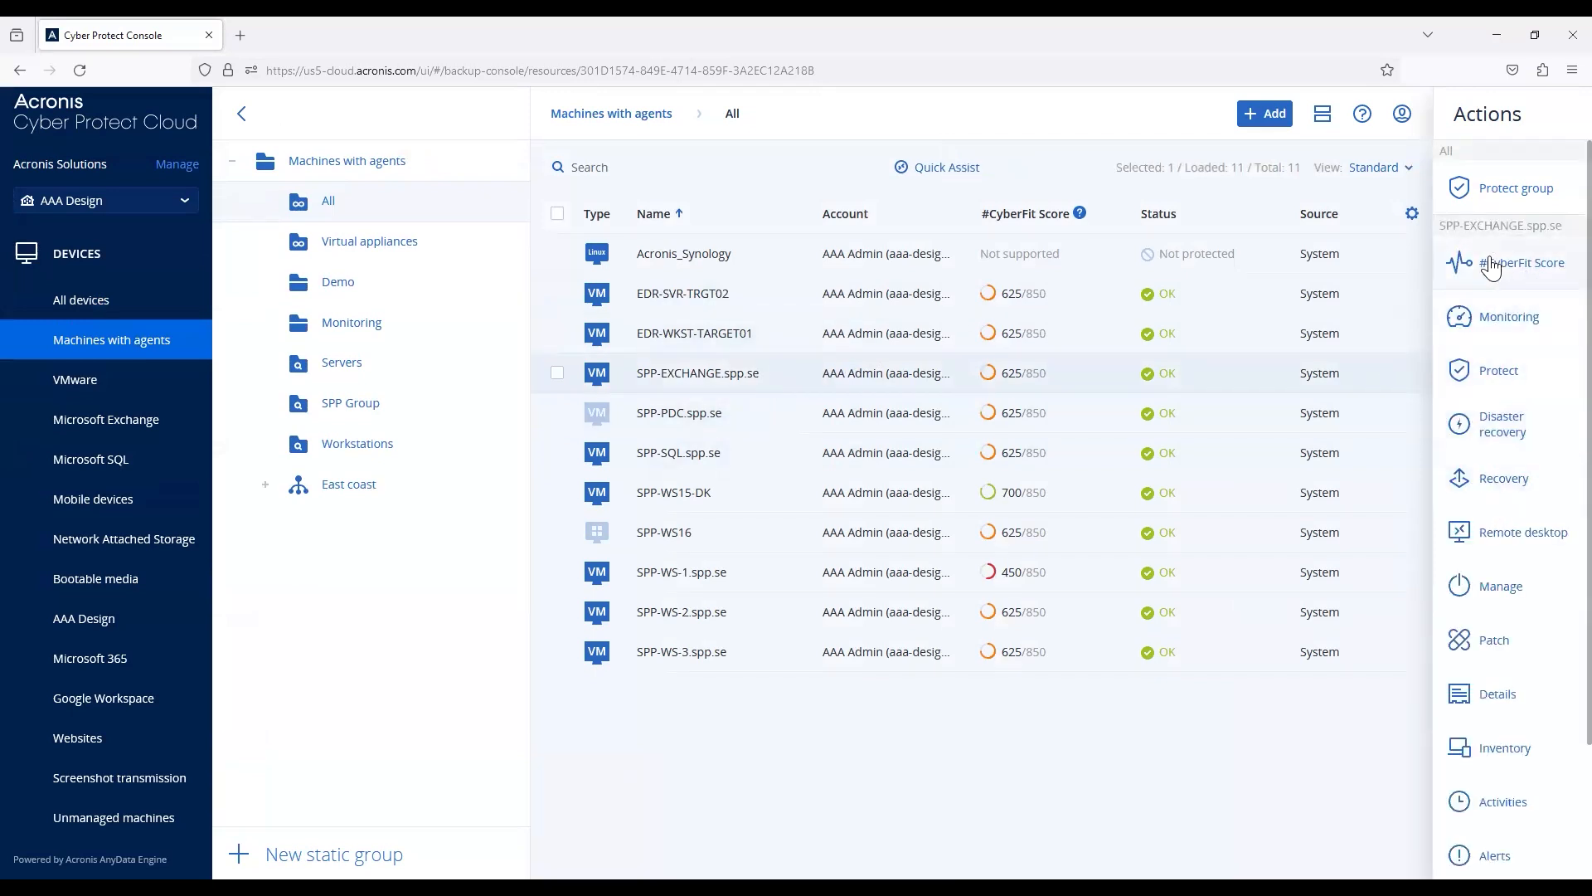
- Start creating a new protection plan for SPP-EXCHANGE.spp.se
{"action": "left_click", "coordinate": [1502, 370]}
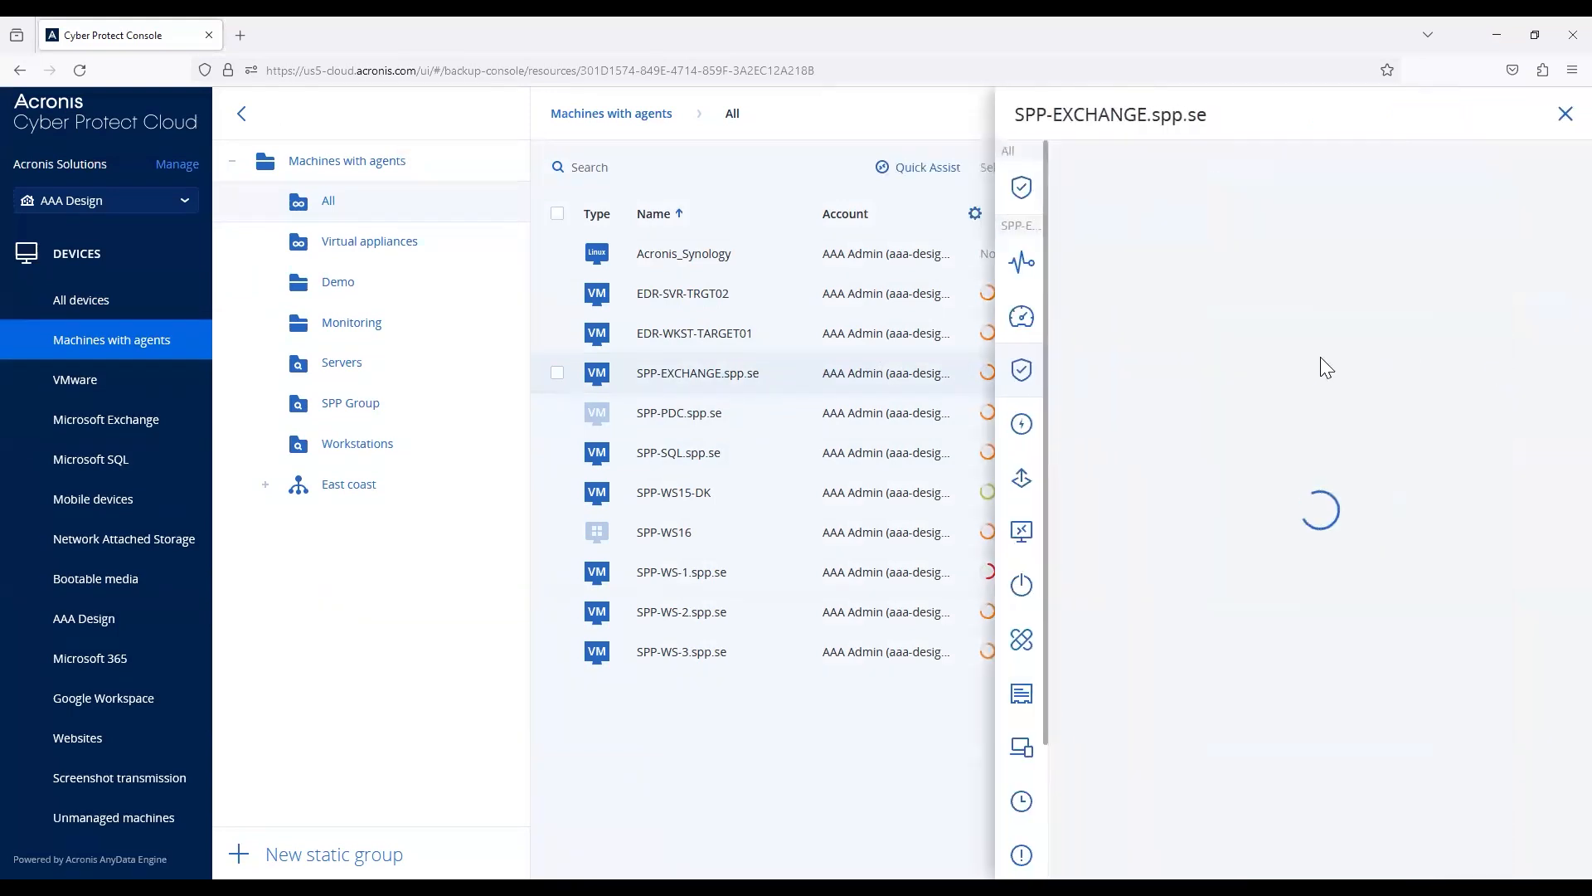
{"action": "left_click", "coordinate": [1453, 166]}
{"action": "left_click", "coordinate": [1519, 222]}
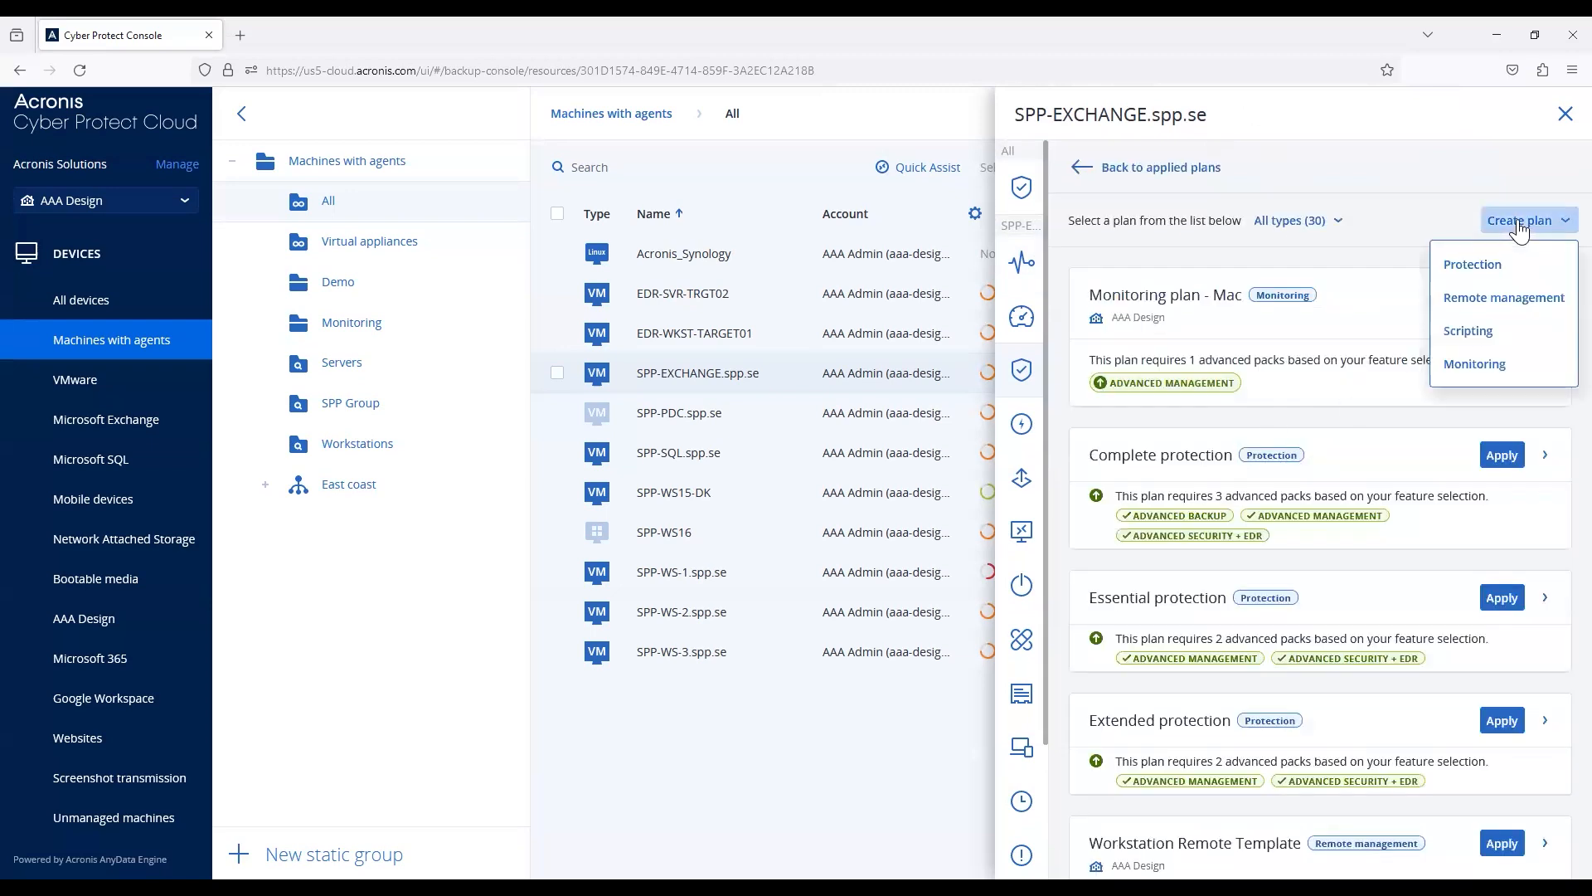
{"action": "left_click", "coordinate": [1496, 265]}
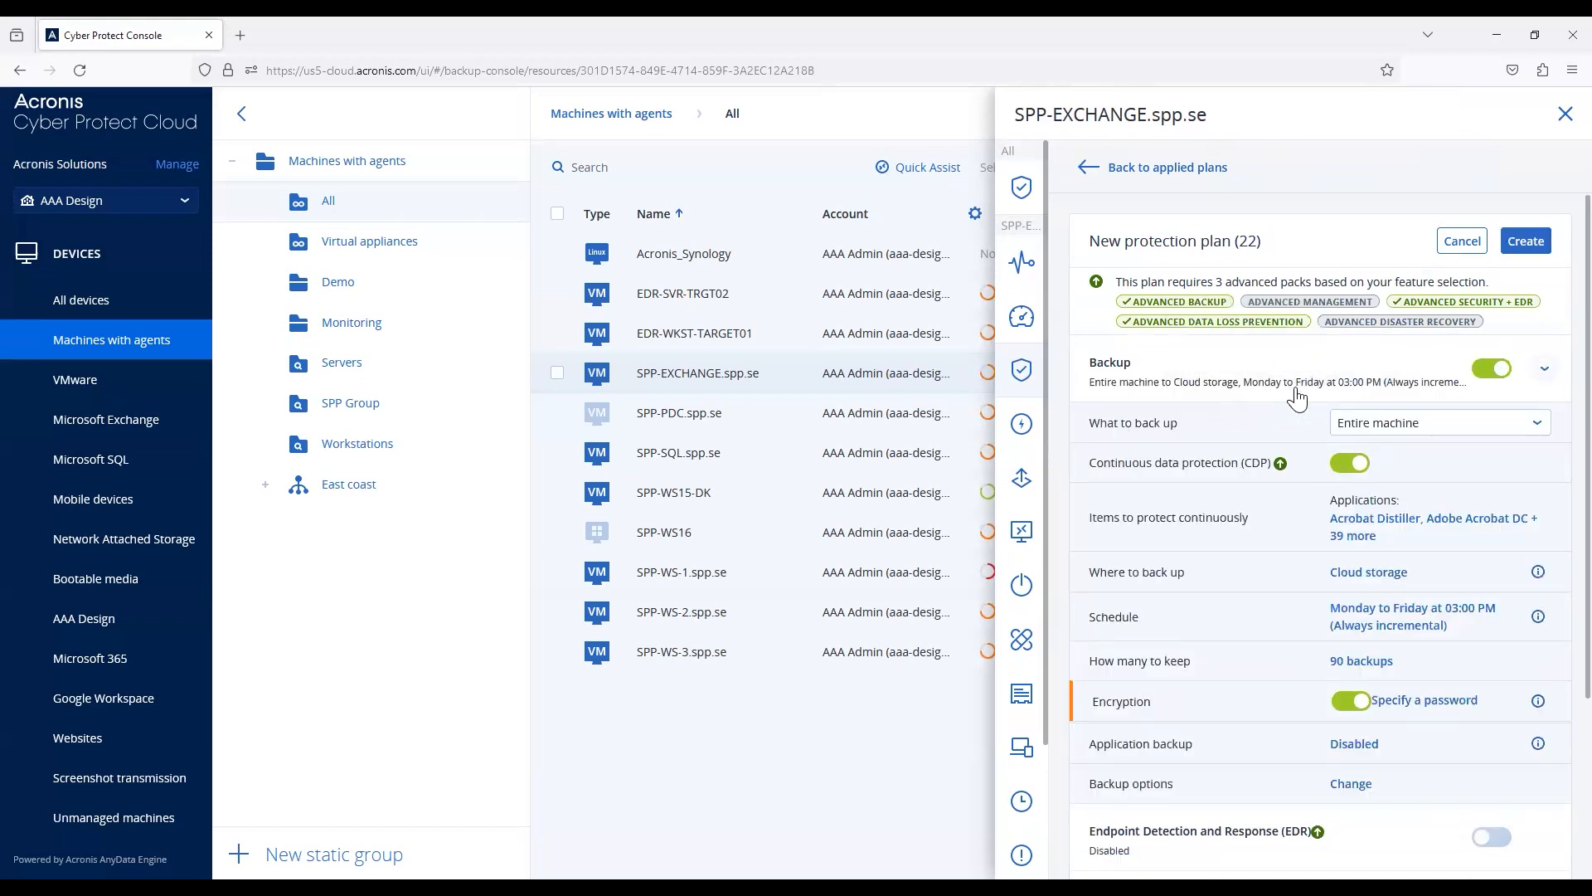
- Open the plan's backup options and read the backup validation warning about public cloud object storages
{"action": "scroll", "coordinate": [1275, 425], "scroll_direction": "down", "scroll_amount": 2}
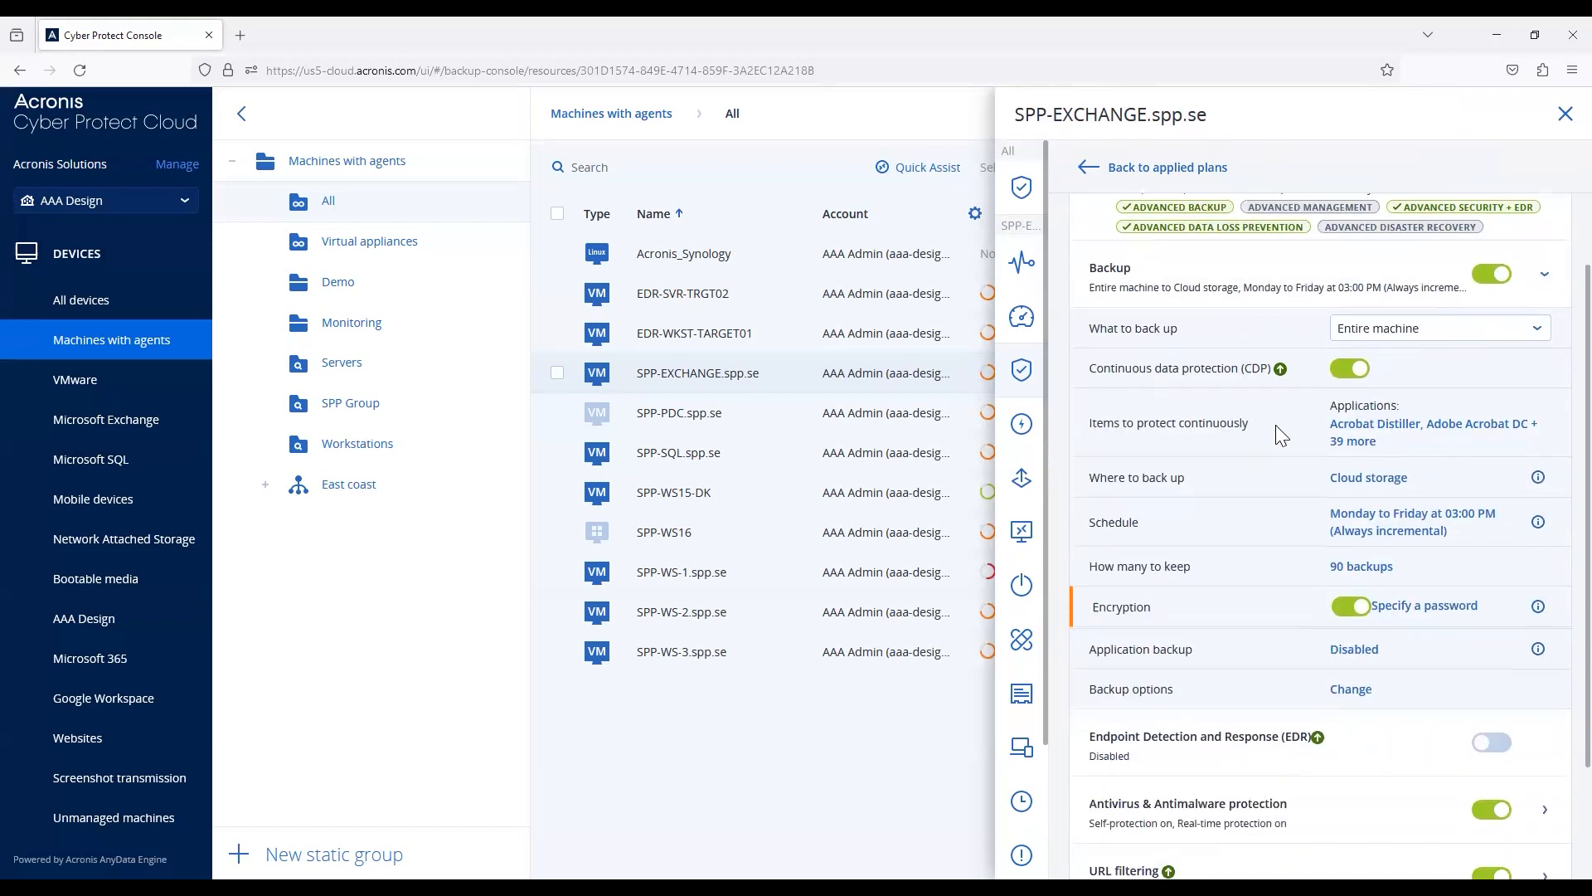
{"action": "left_click", "coordinate": [1351, 690]}
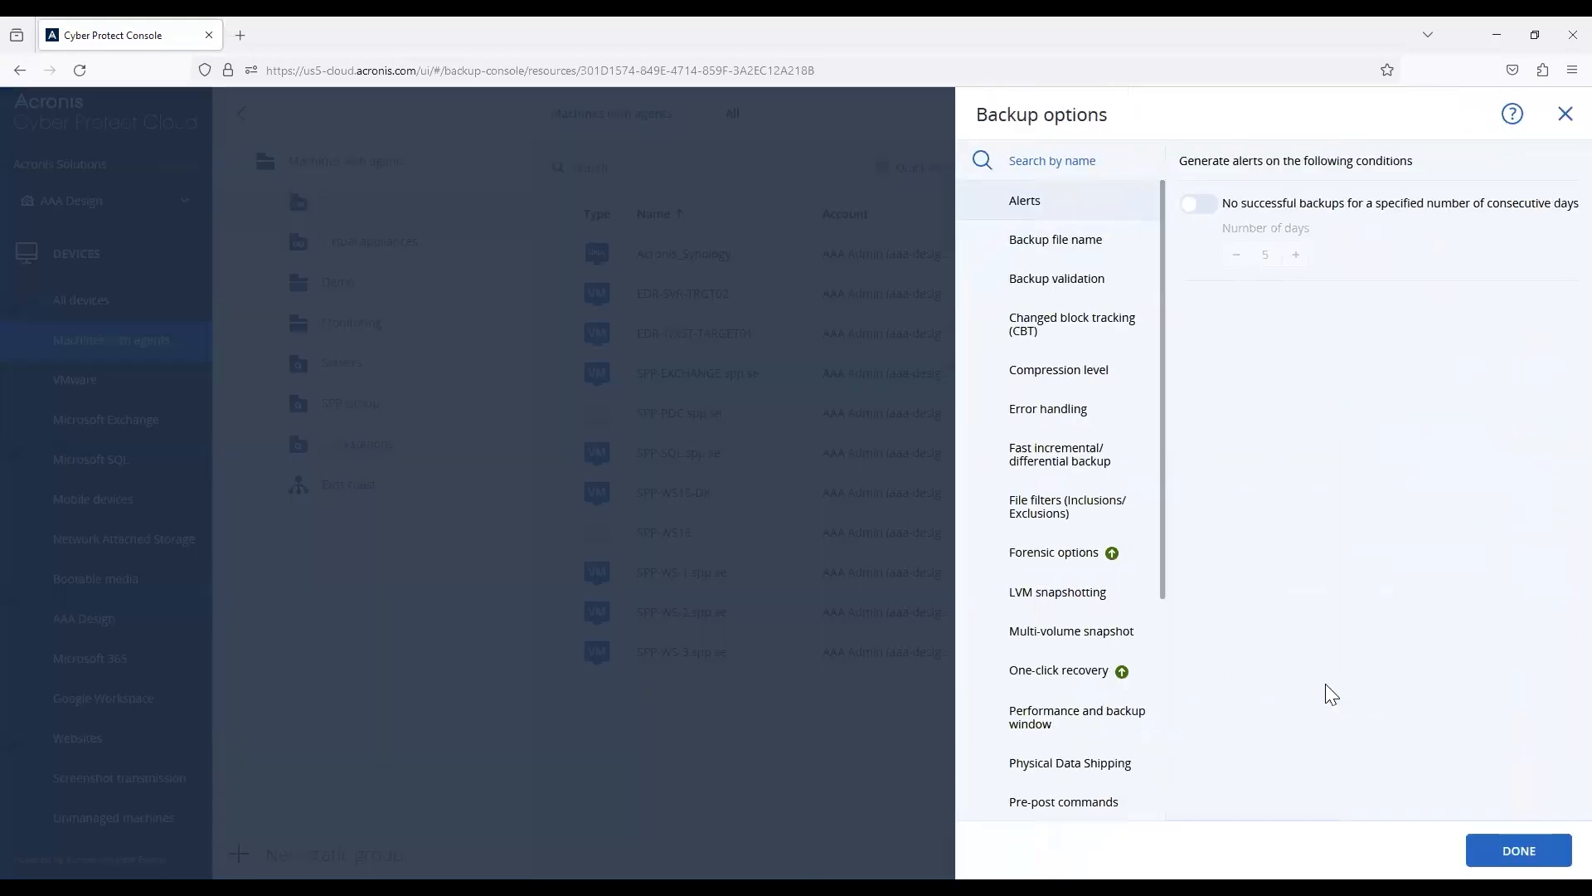
{"action": "left_click", "coordinate": [1086, 292]}
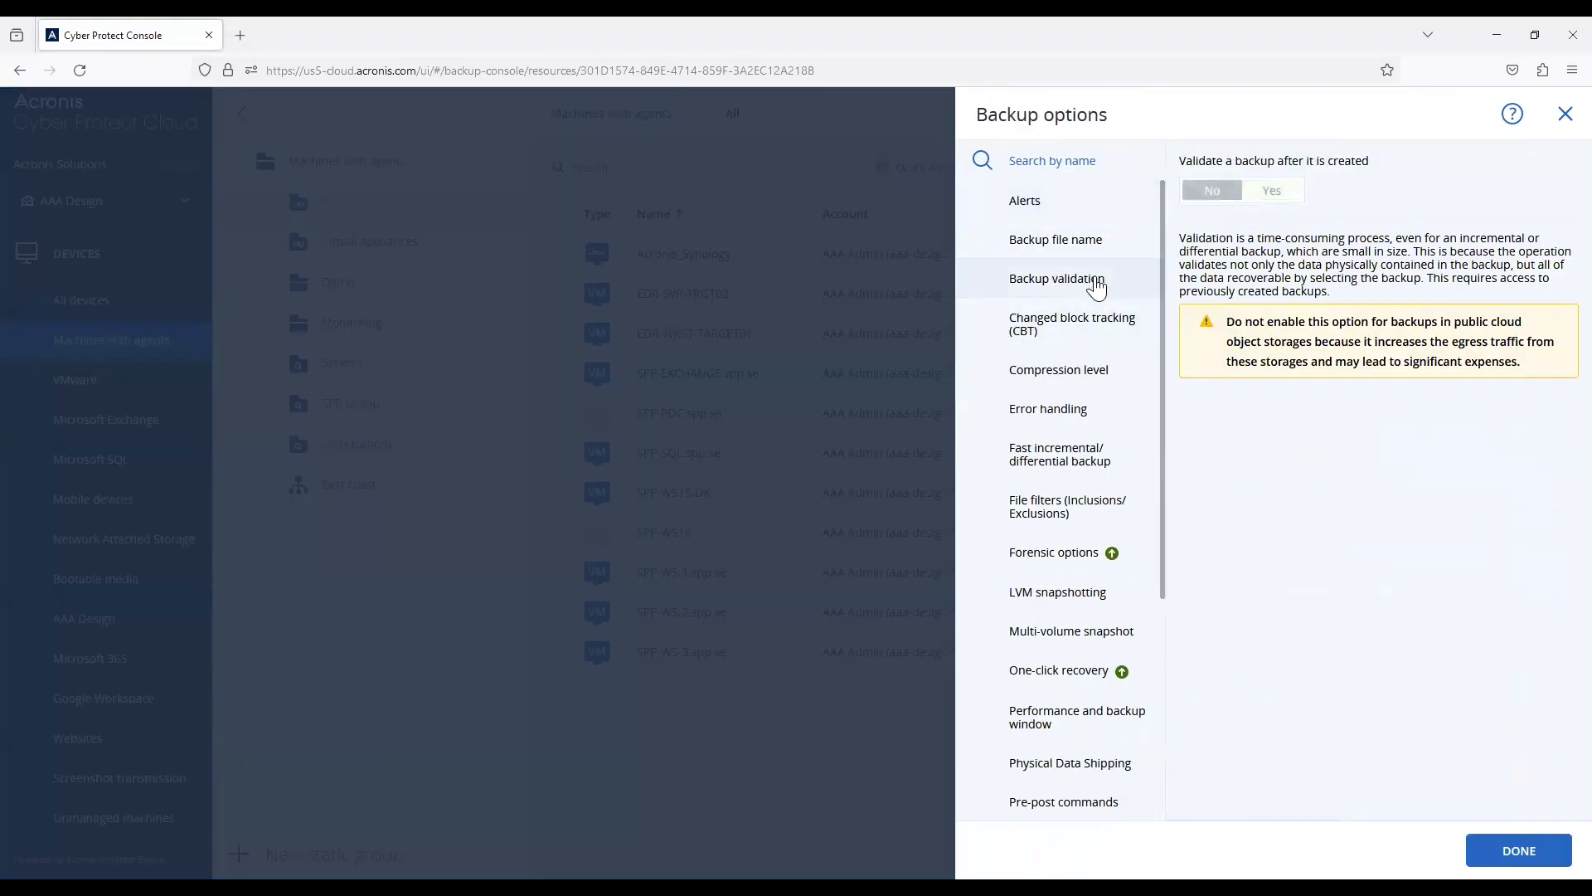
{"action": "left_click_drag", "start_coordinate": [1242, 321], "coordinate": [1516, 366]}
{"action": "left_click", "coordinate": [1529, 381]}
{"action": "left_click_drag", "start_coordinate": [1227, 344], "coordinate": [1319, 349]}
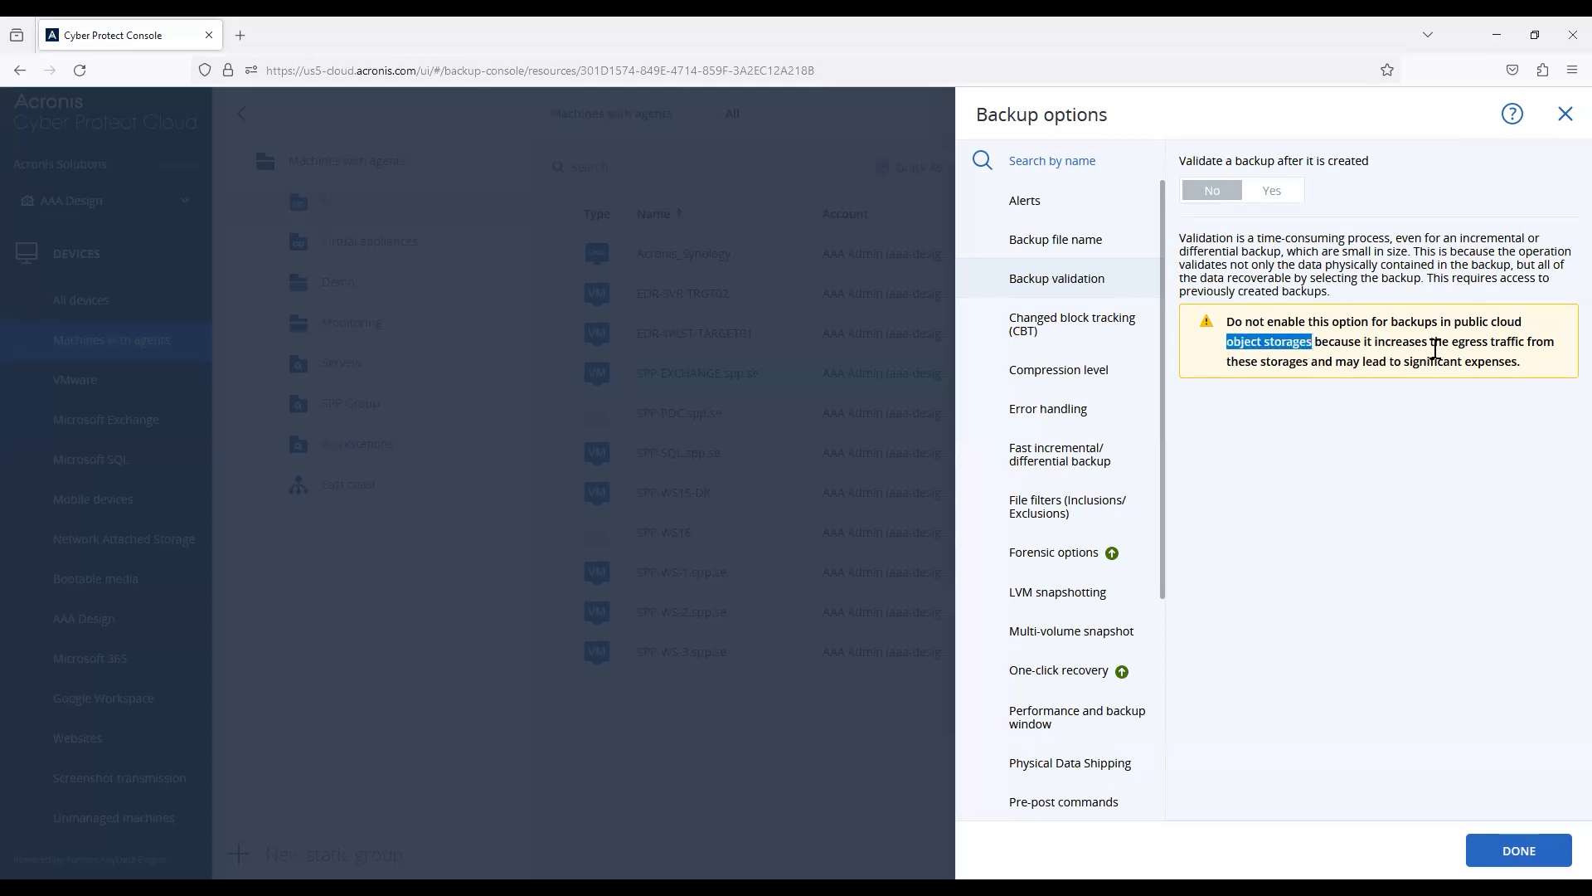
{"action": "left_click_drag", "start_coordinate": [1460, 341], "coordinate": [1530, 371]}
{"action": "left_click", "coordinate": [1231, 323]}
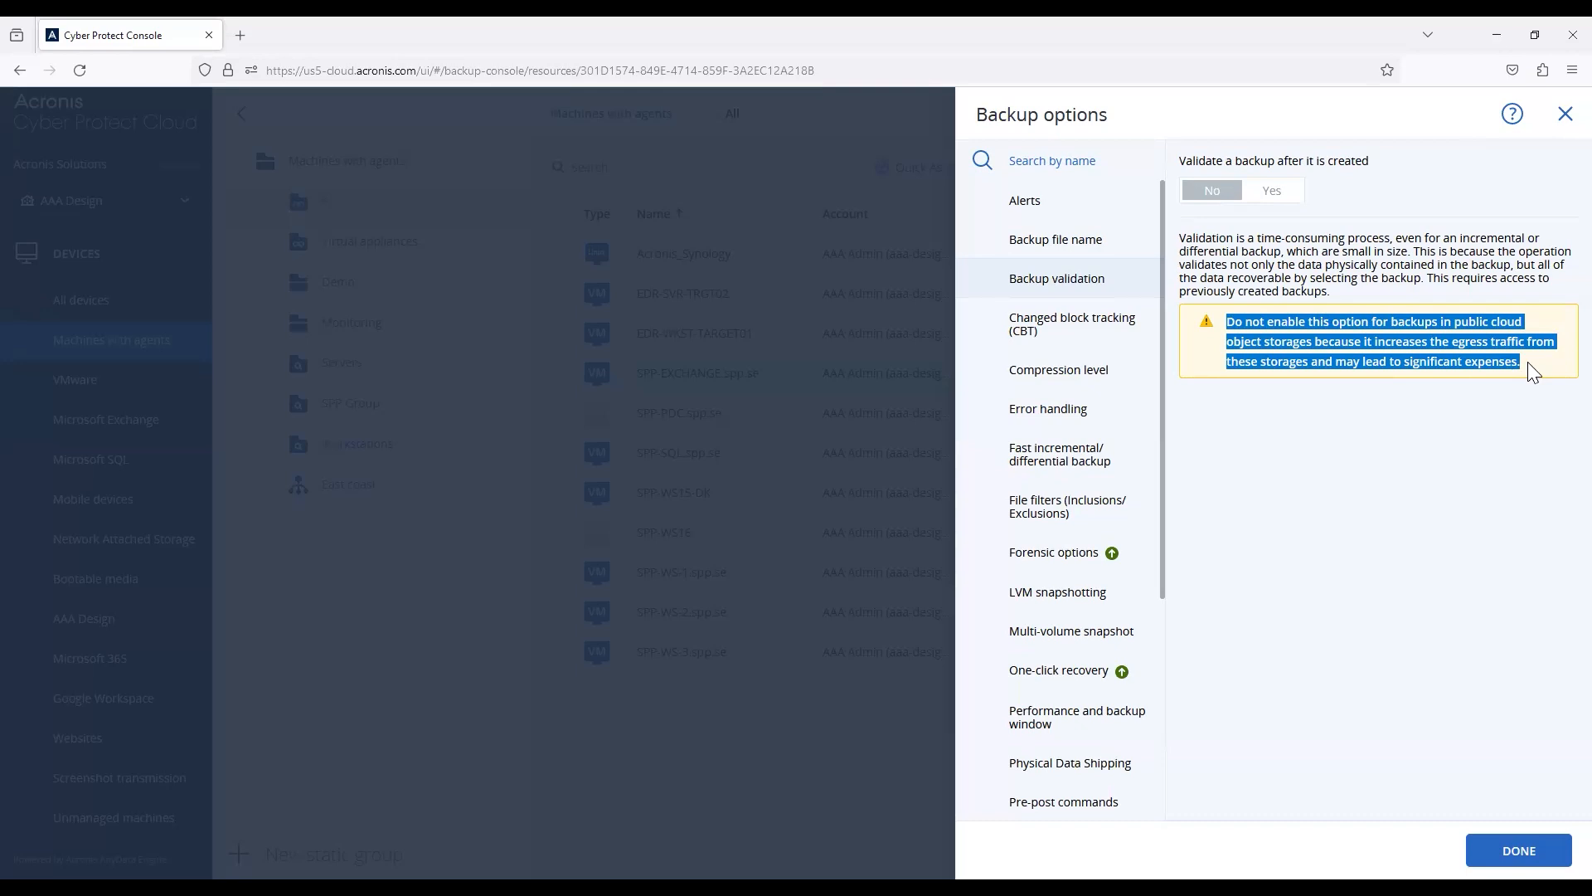
{"action": "left_click", "coordinate": [1528, 364]}
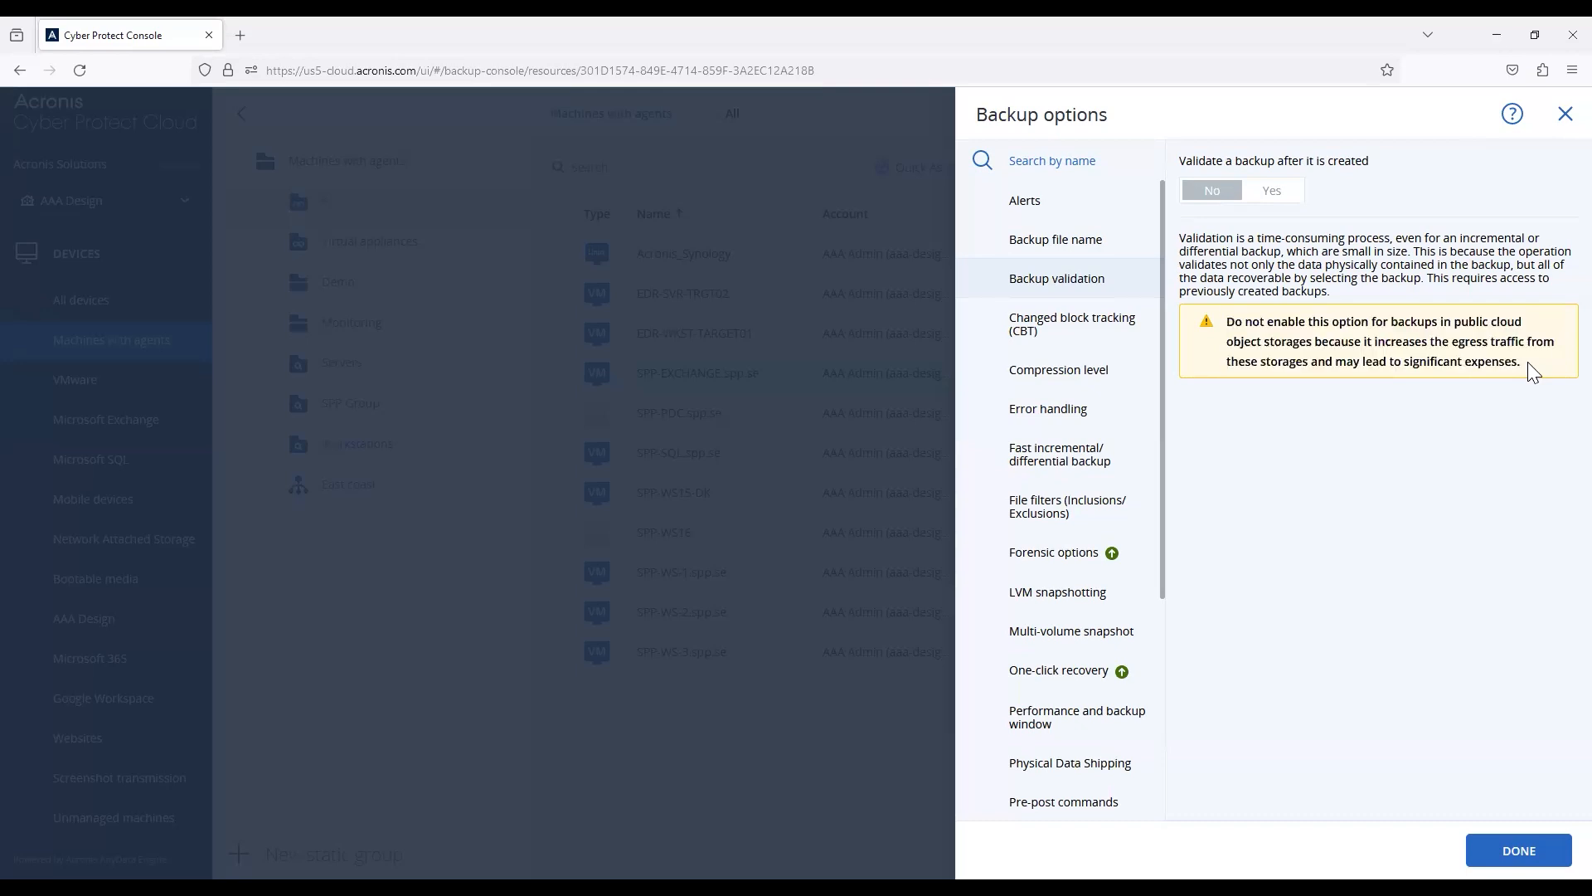
- Try turning on validation after backup creation, read its explanation, and discard both the backup options and the new protection plan
{"action": "left_click", "coordinate": [1265, 193]}
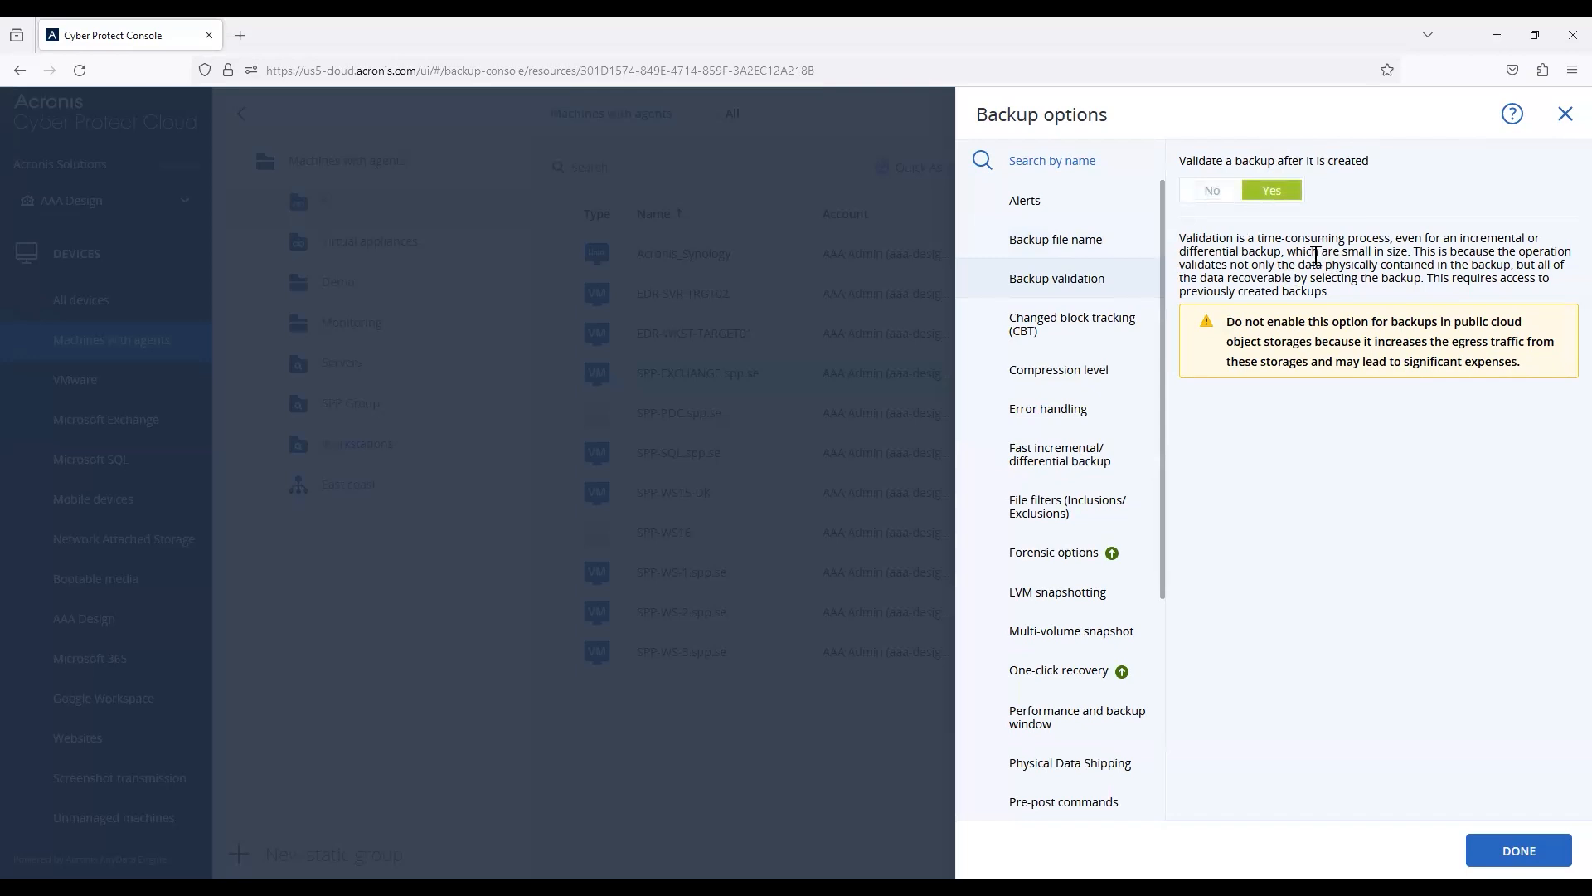
{"action": "left_click_drag", "start_coordinate": [1222, 250], "coordinate": [1476, 271]}
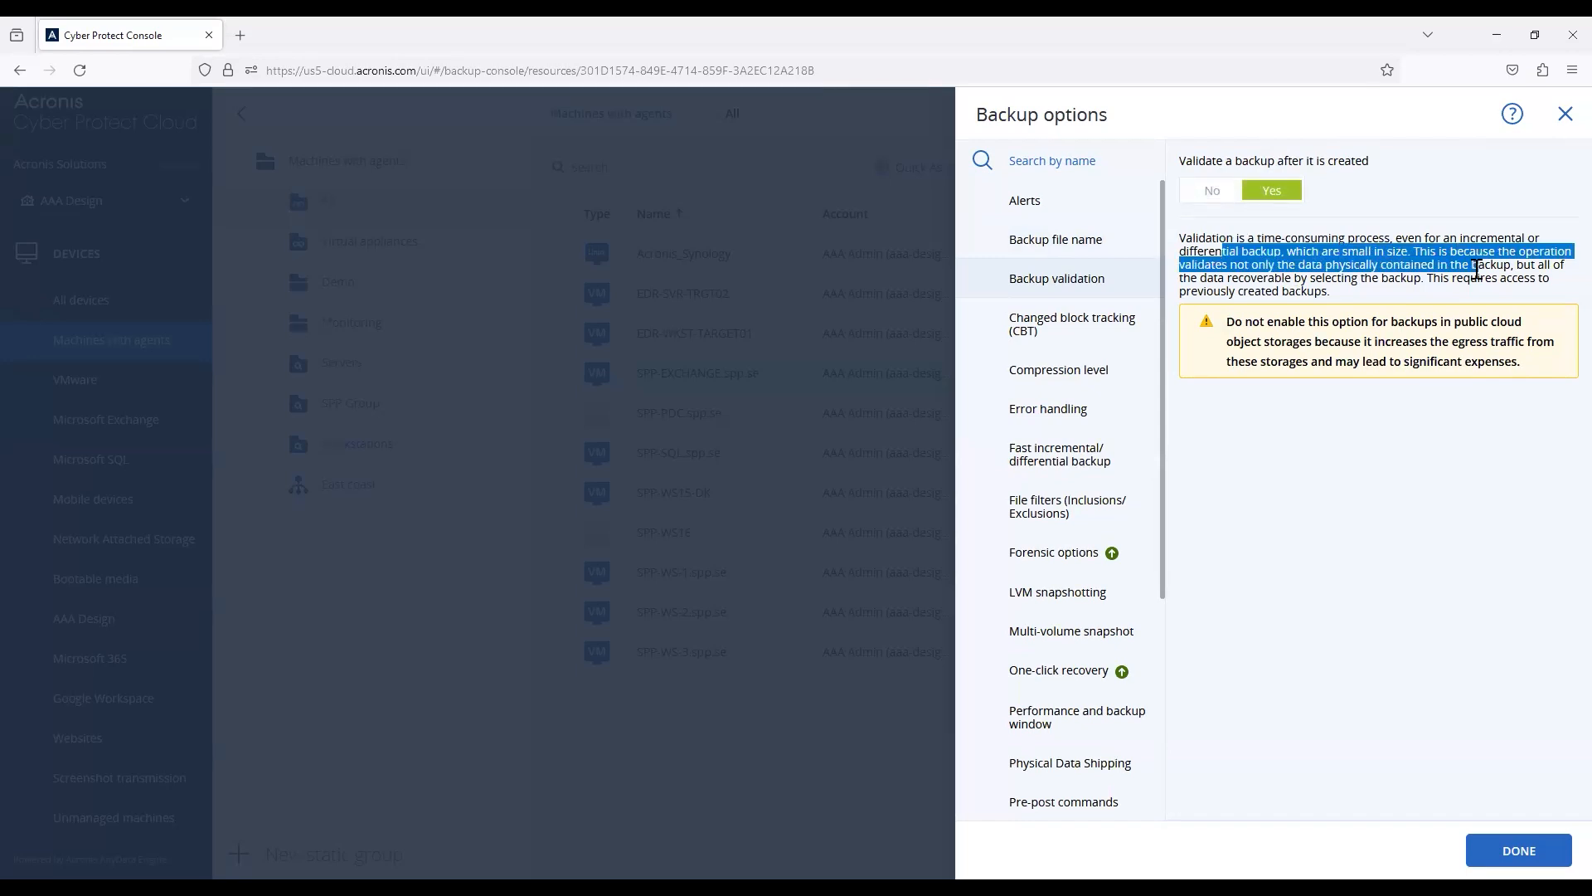
{"action": "left_click", "coordinate": [1476, 272]}
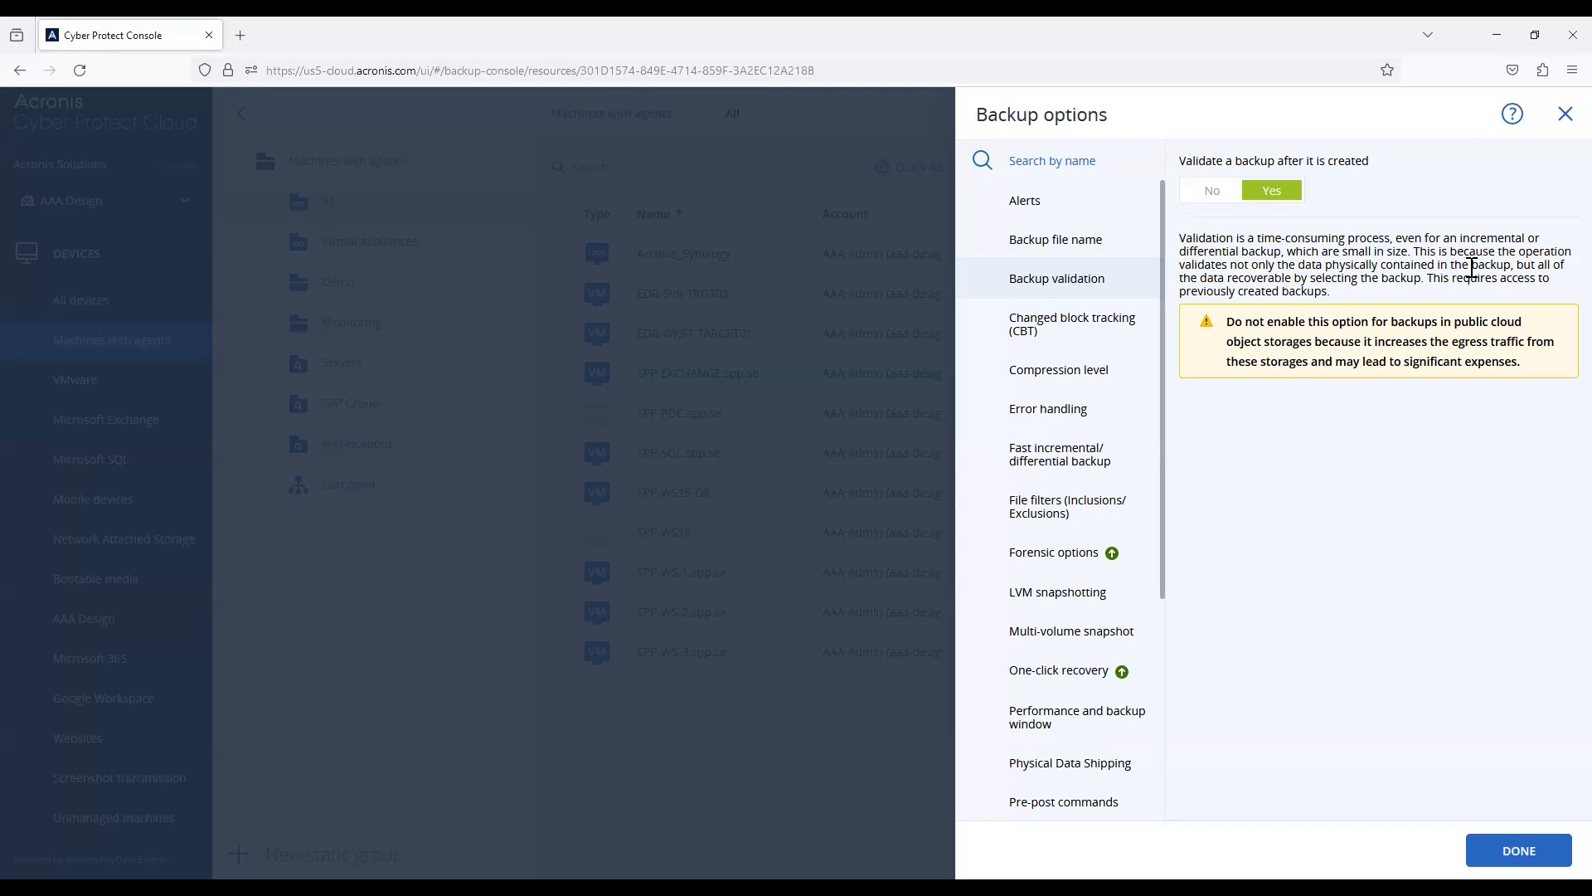
{"action": "left_click", "coordinate": [1563, 116]}
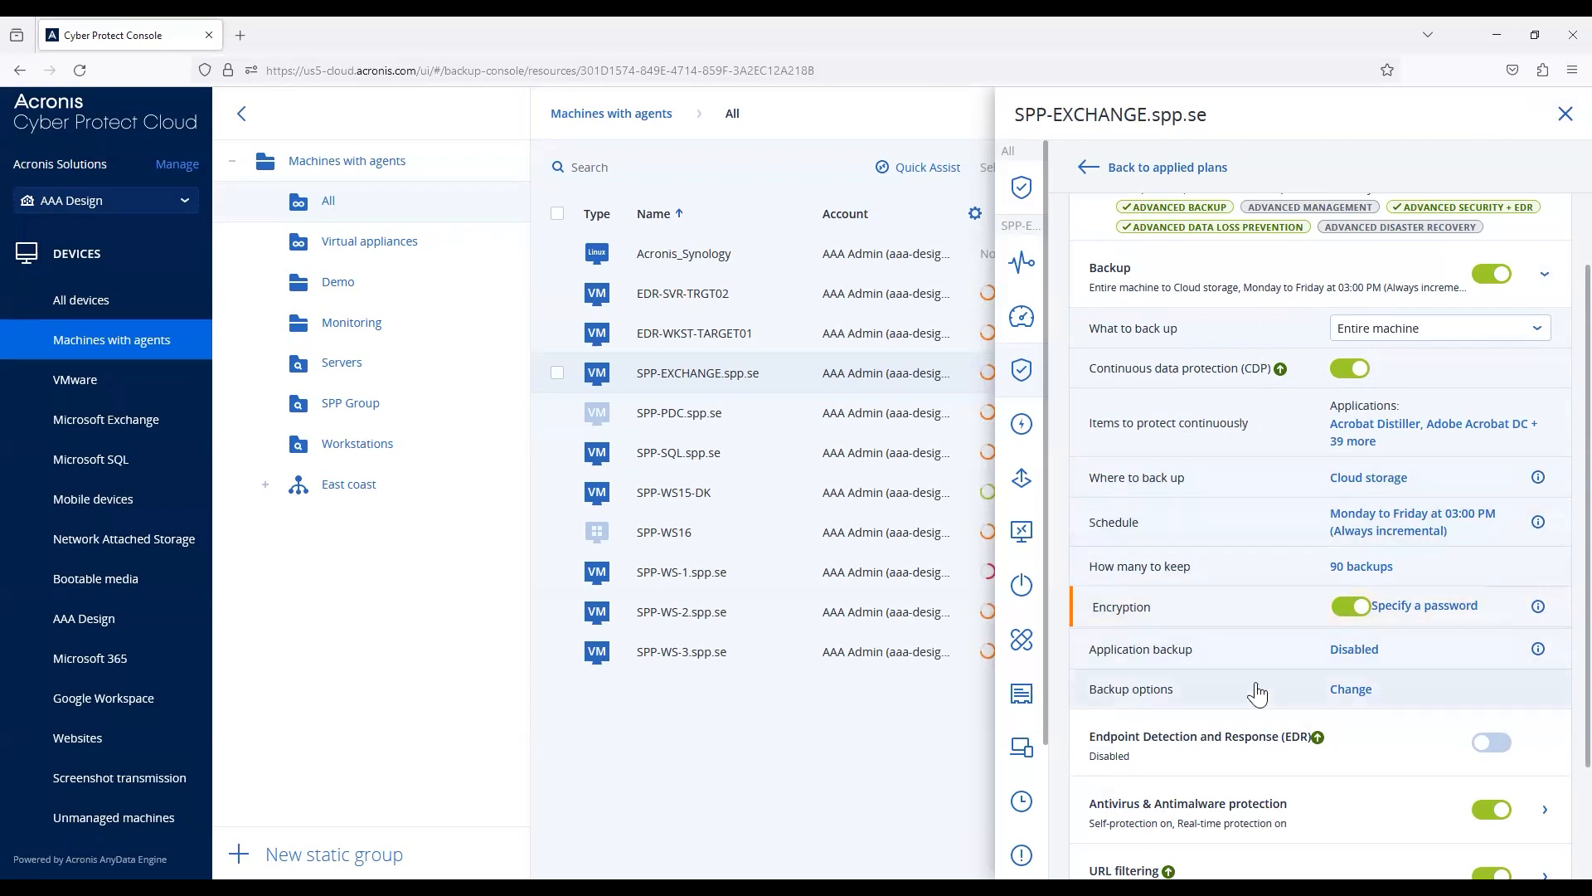
{"action": "left_click", "coordinate": [1565, 113]}
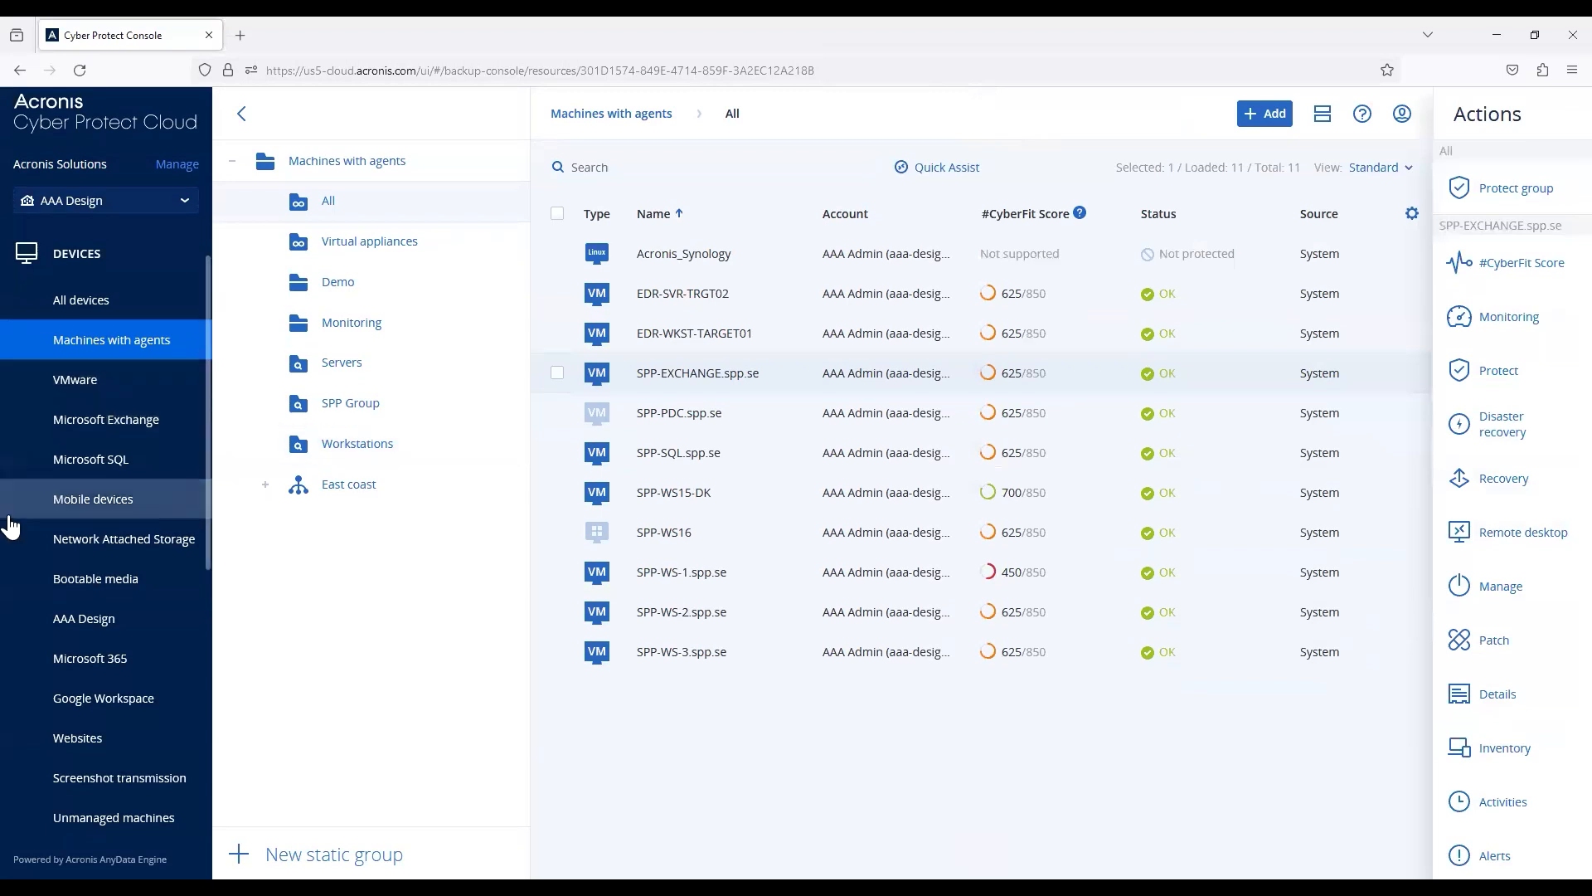
- Go to the list of validation plans in the management area
{"action": "scroll", "coordinate": [125, 498], "scroll_direction": "down", "scroll_amount": 5}
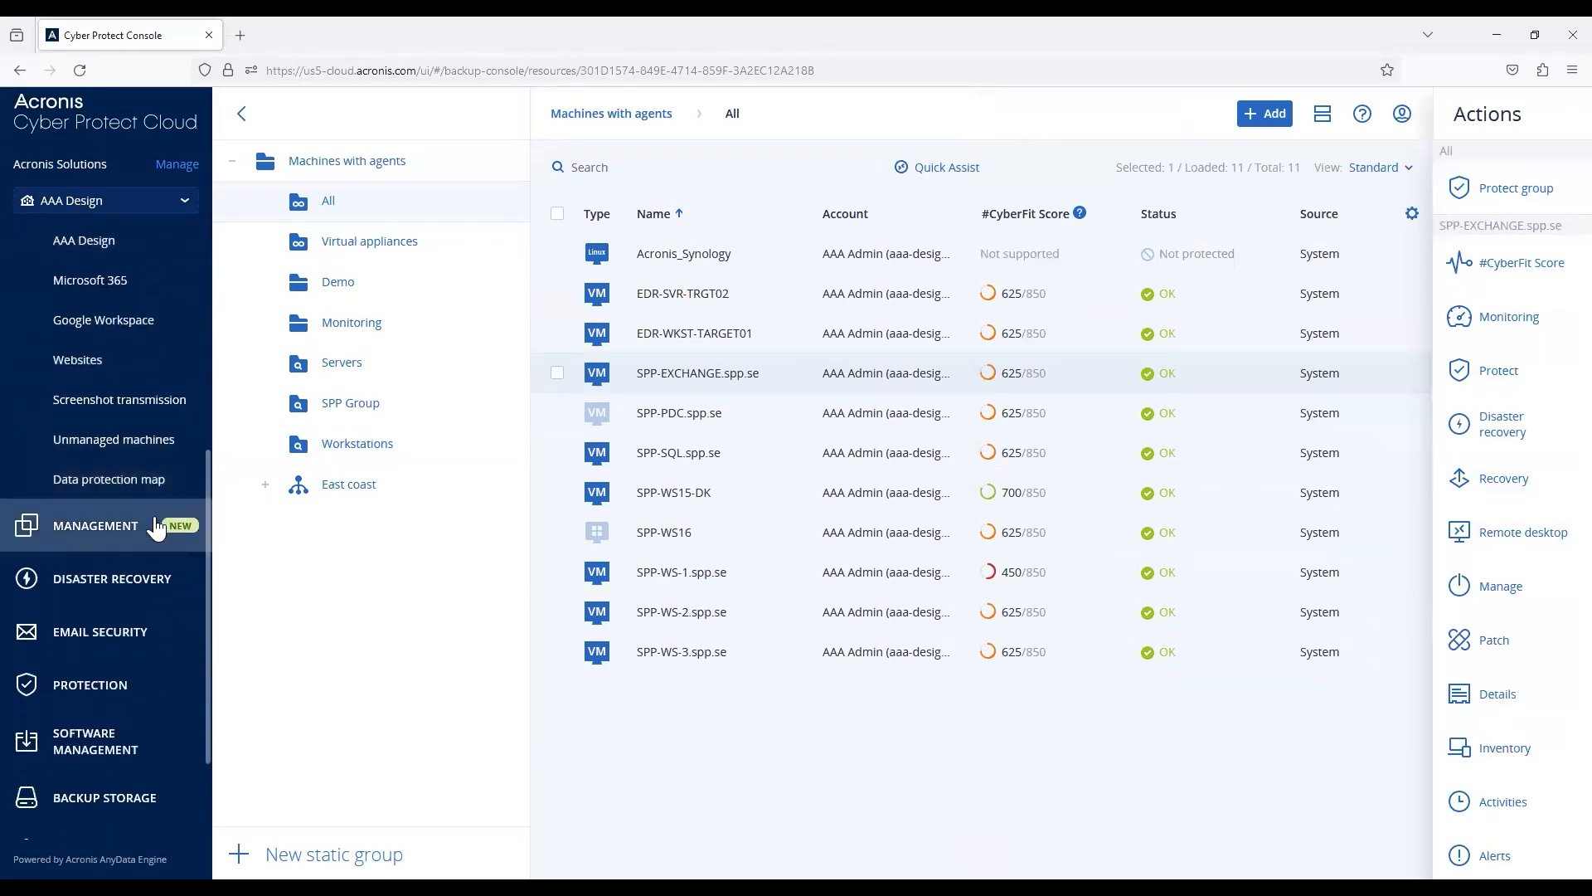
{"action": "left_click", "coordinate": [113, 543]}
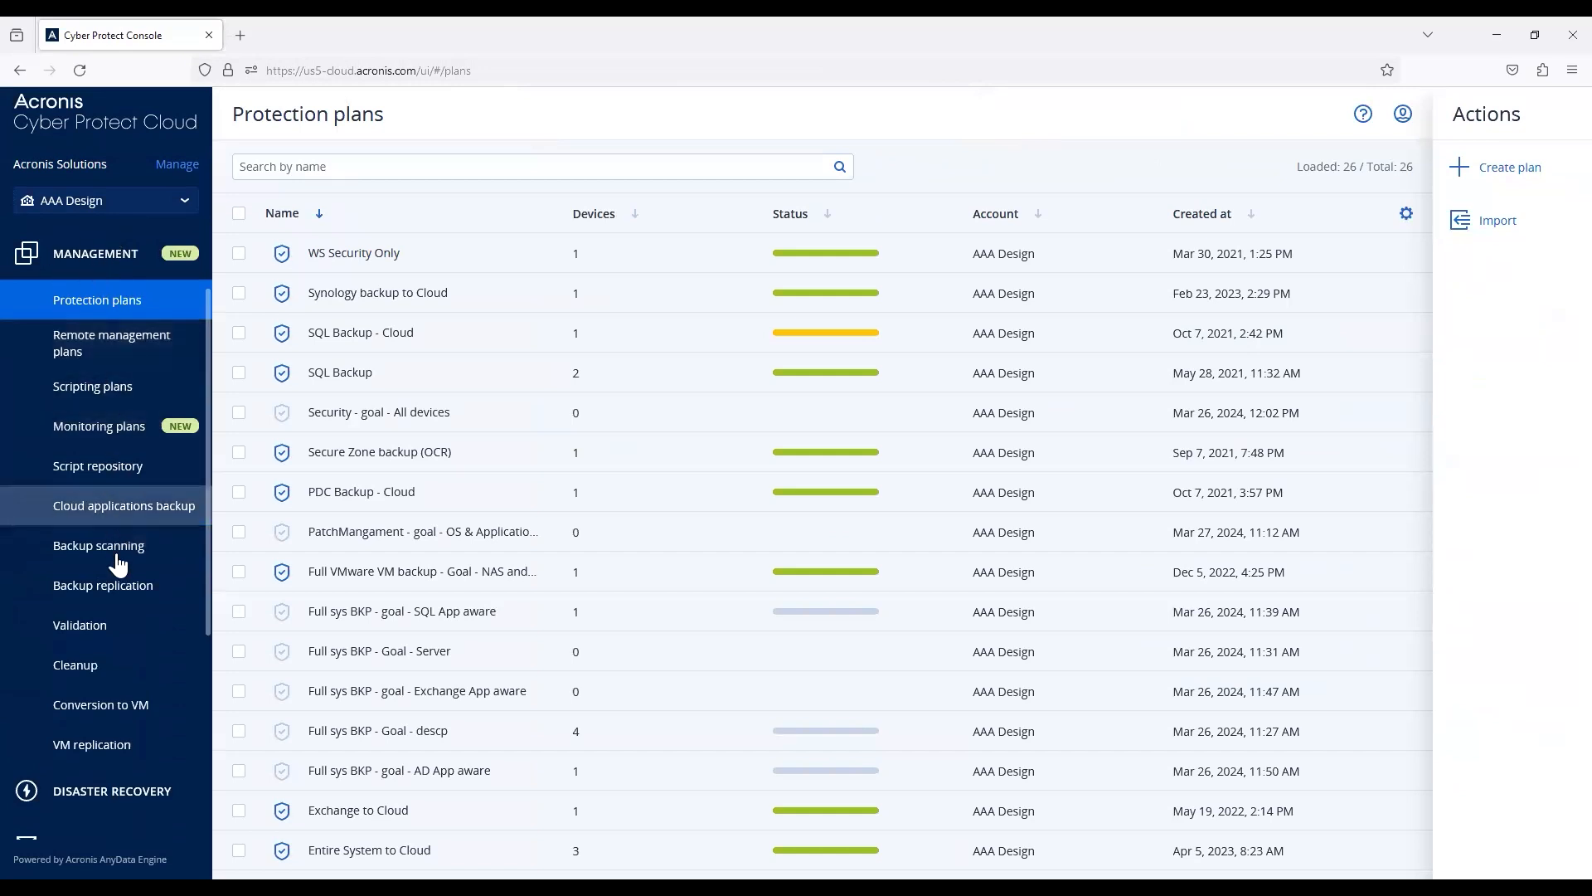
{"action": "left_click", "coordinate": [98, 628]}
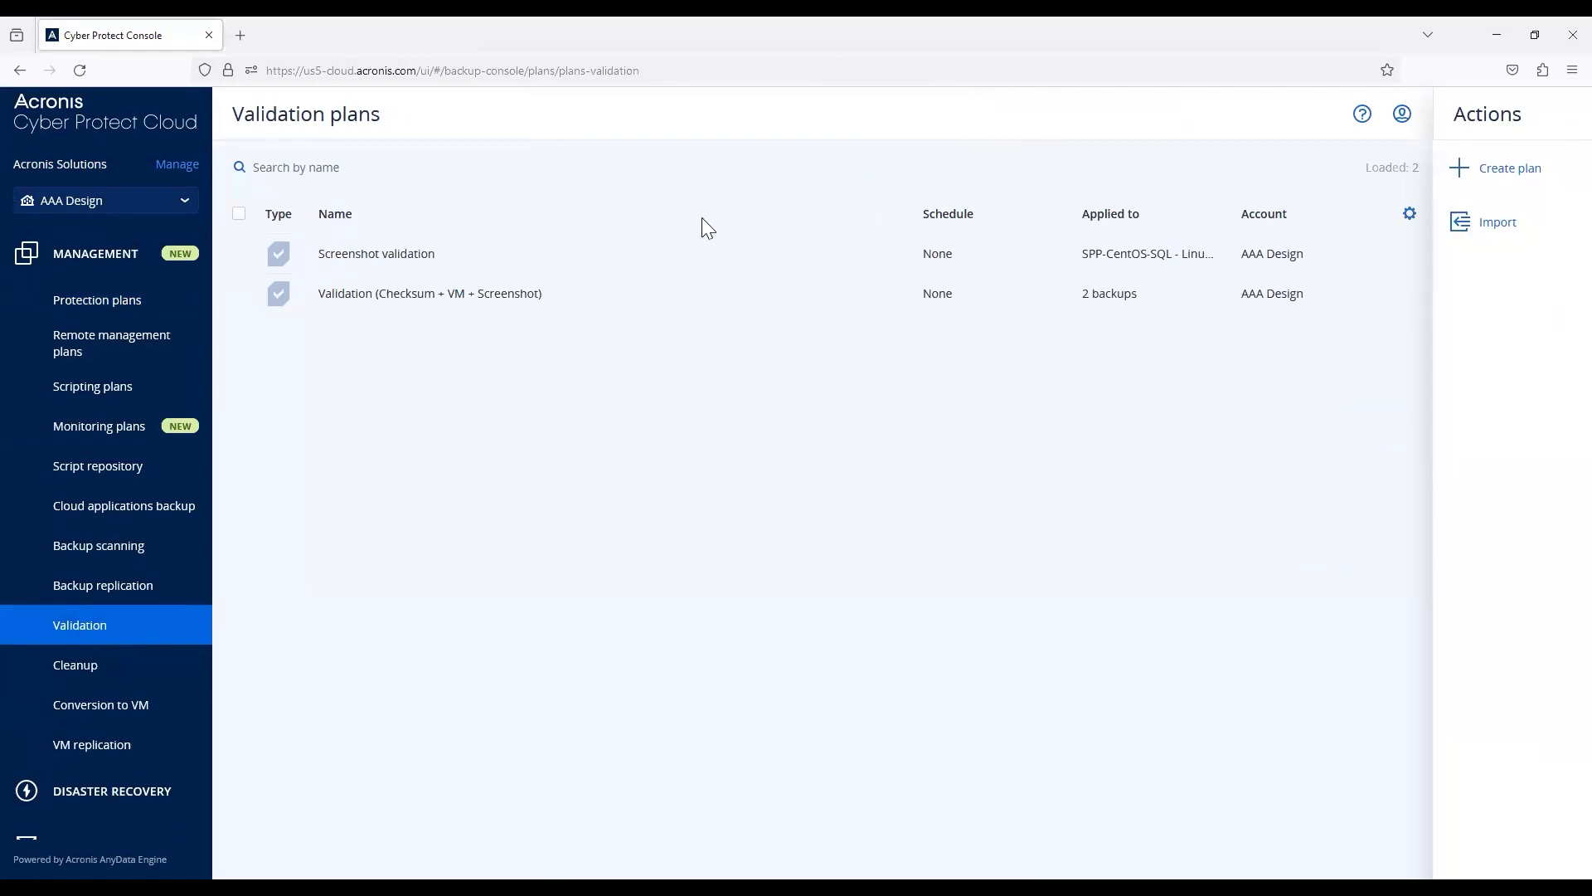
- Review the details of the plan "Validation (Checksum + VM + Screenshot)" and close them
{"action": "left_click", "coordinate": [642, 290]}
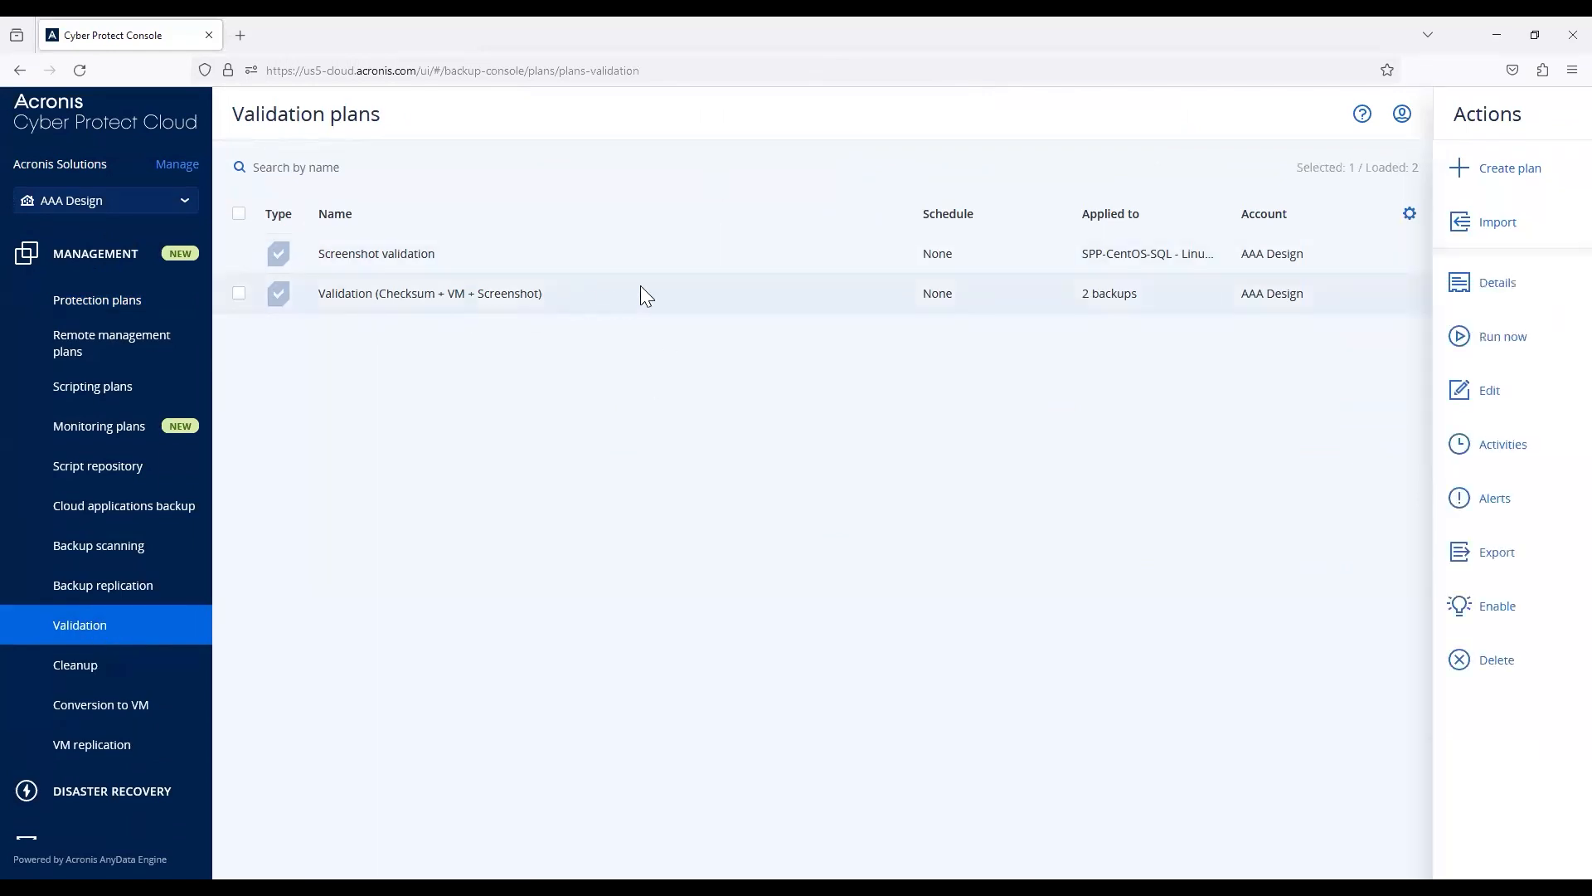
{"action": "left_click", "coordinate": [1480, 302]}
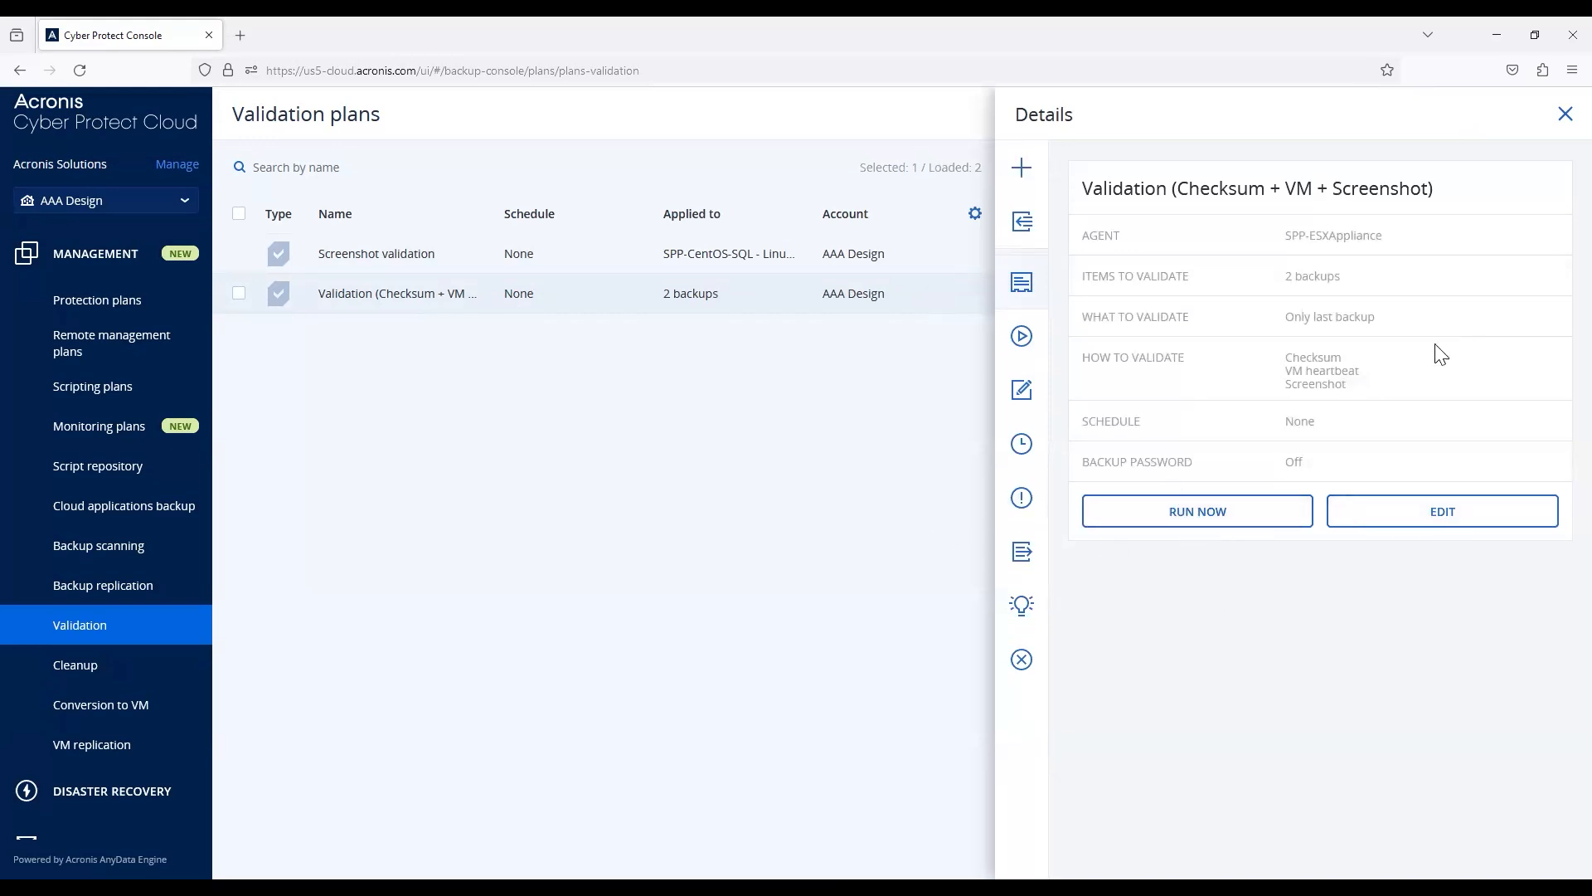
{"action": "left_click", "coordinate": [1564, 115]}
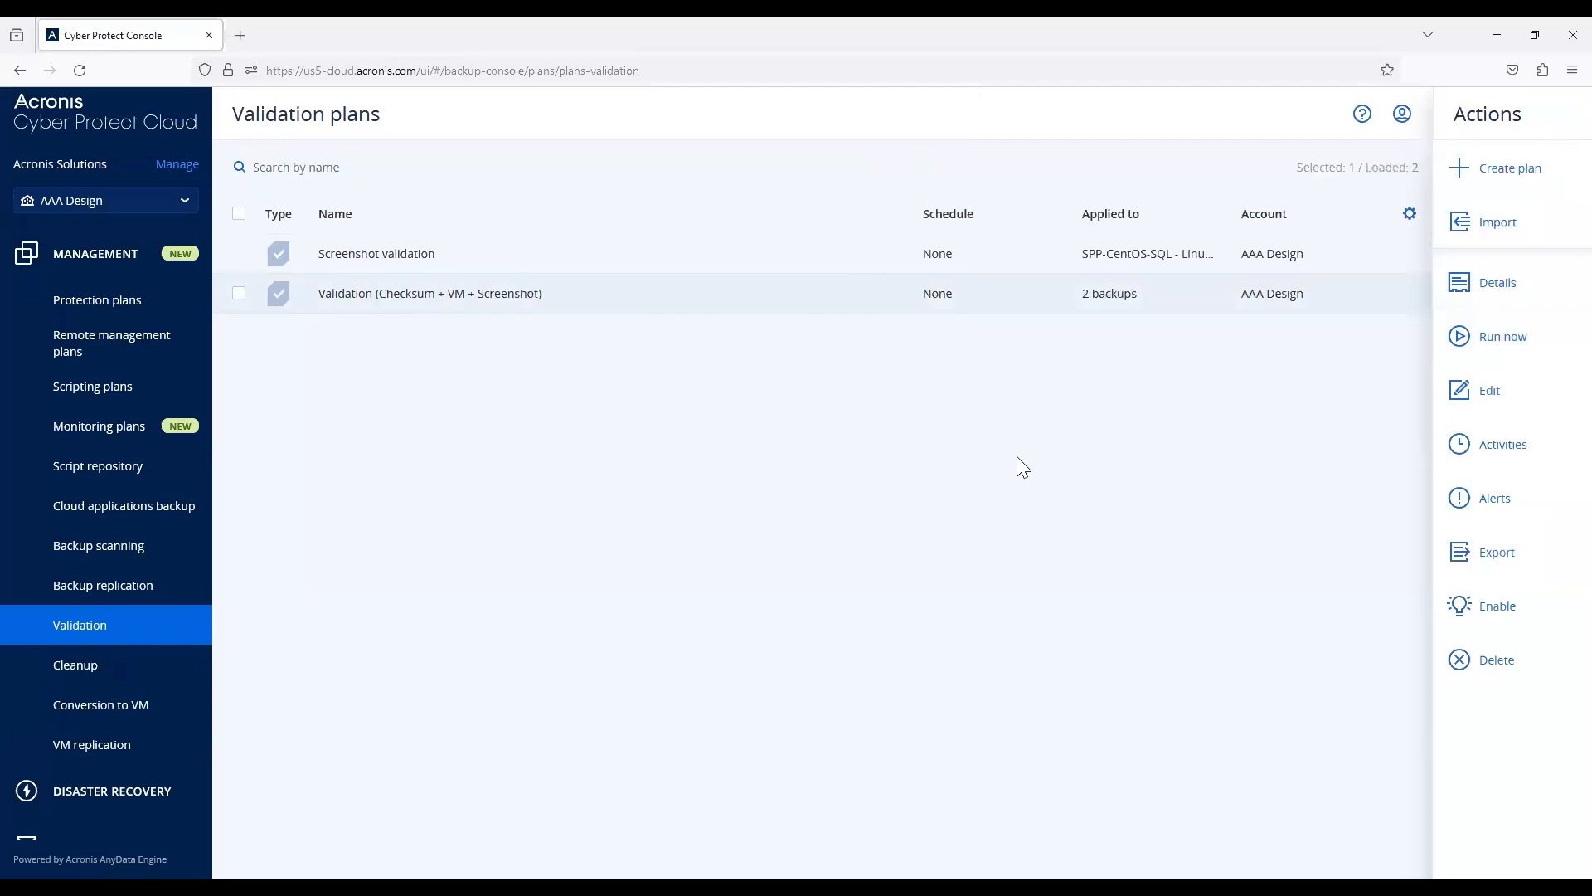
- Start a new validation plan and name it "New Plan for Demo"
{"action": "left_click", "coordinate": [1517, 169]}
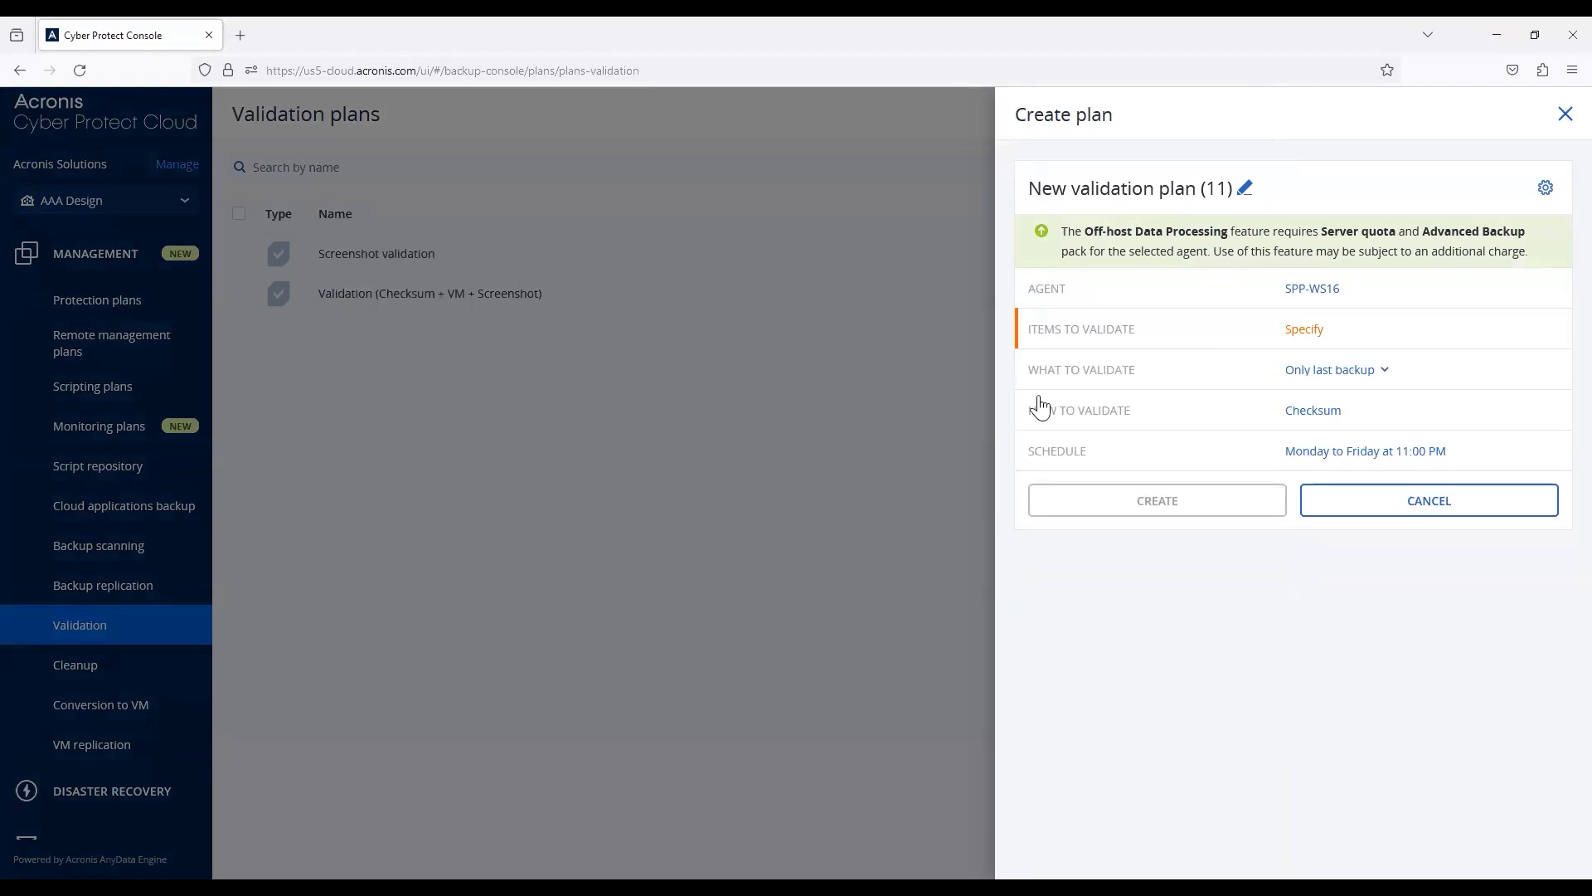
{"action": "left_click", "coordinate": [1247, 190]}
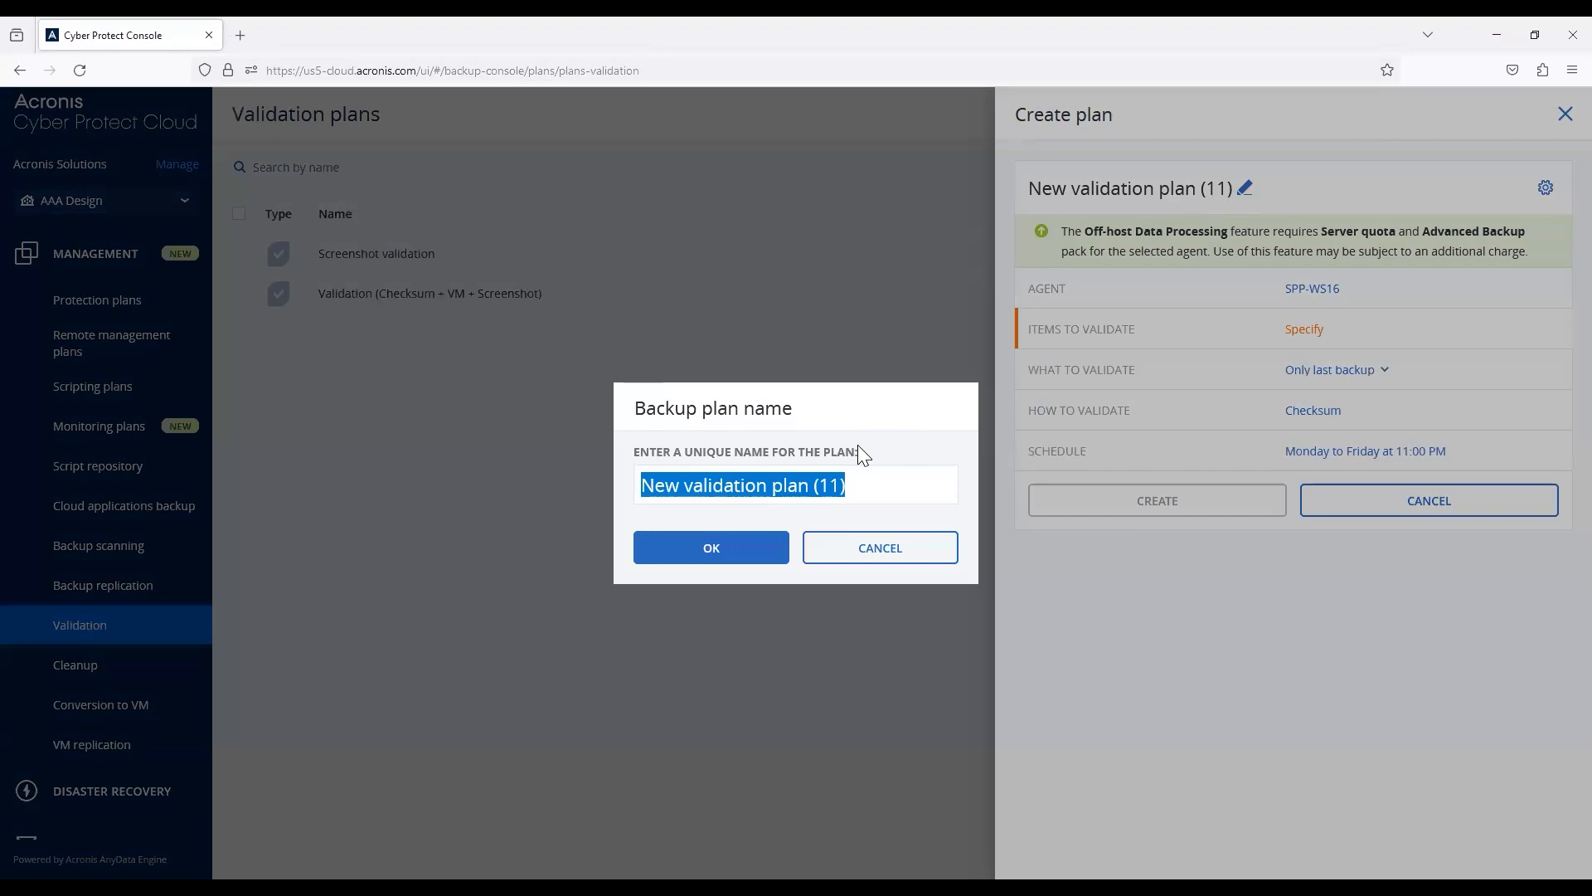
{"action": "type", "text": "New "}
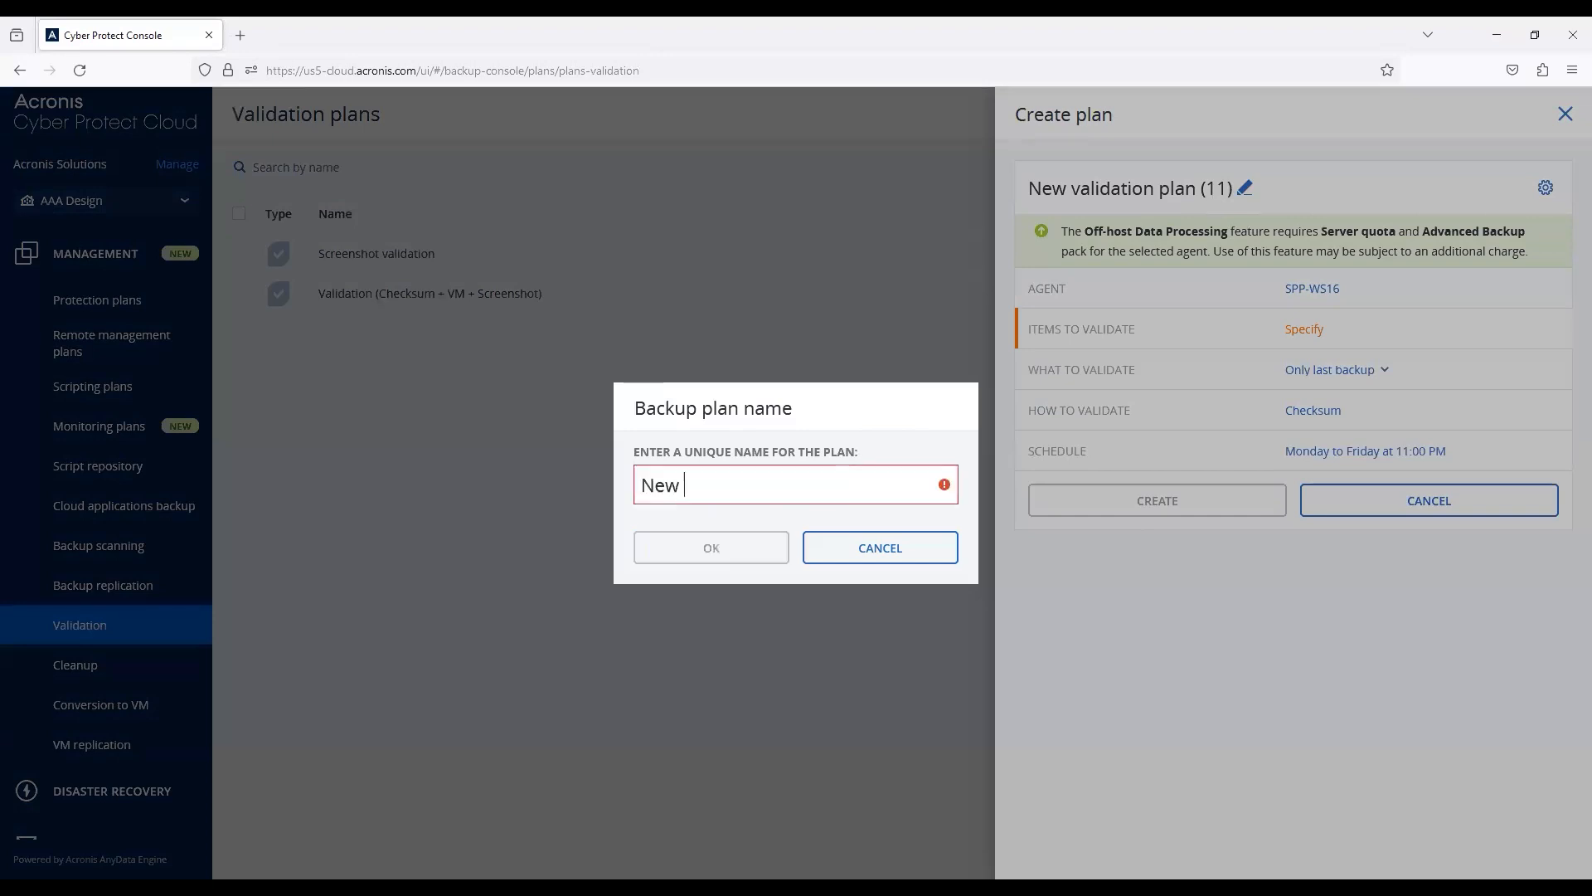
{"action": "type", "text": "Plans"}
{"action": "key", "text": "BackSpace"}
{"action": "key", "text": "BackSpace"}
{"action": "type", "text": "for Demo"}
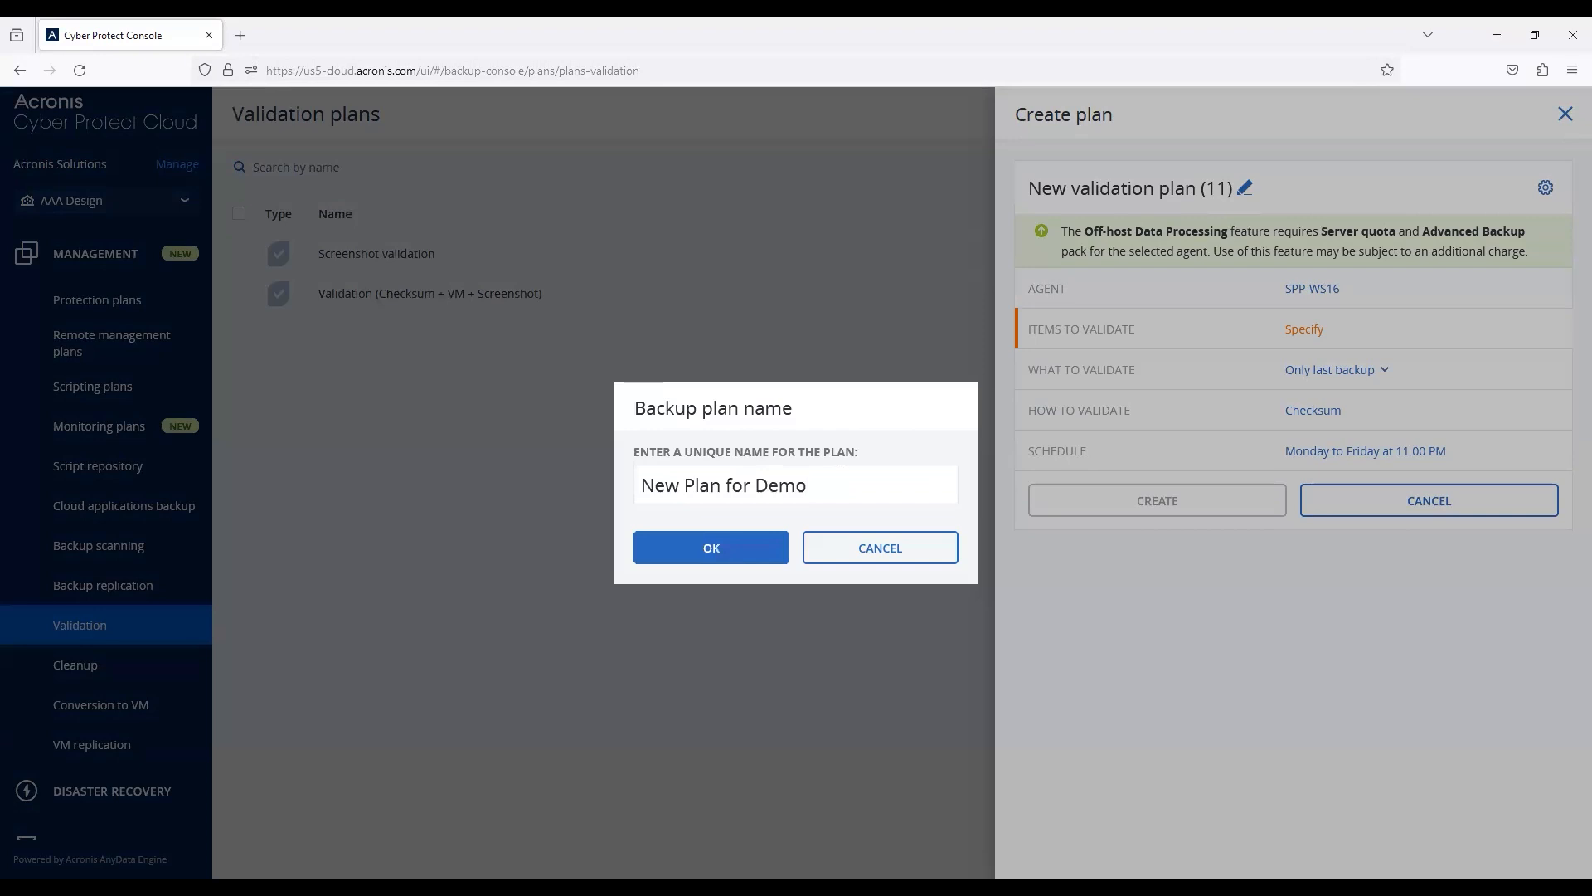
{"action": "left_click", "coordinate": [709, 544]}
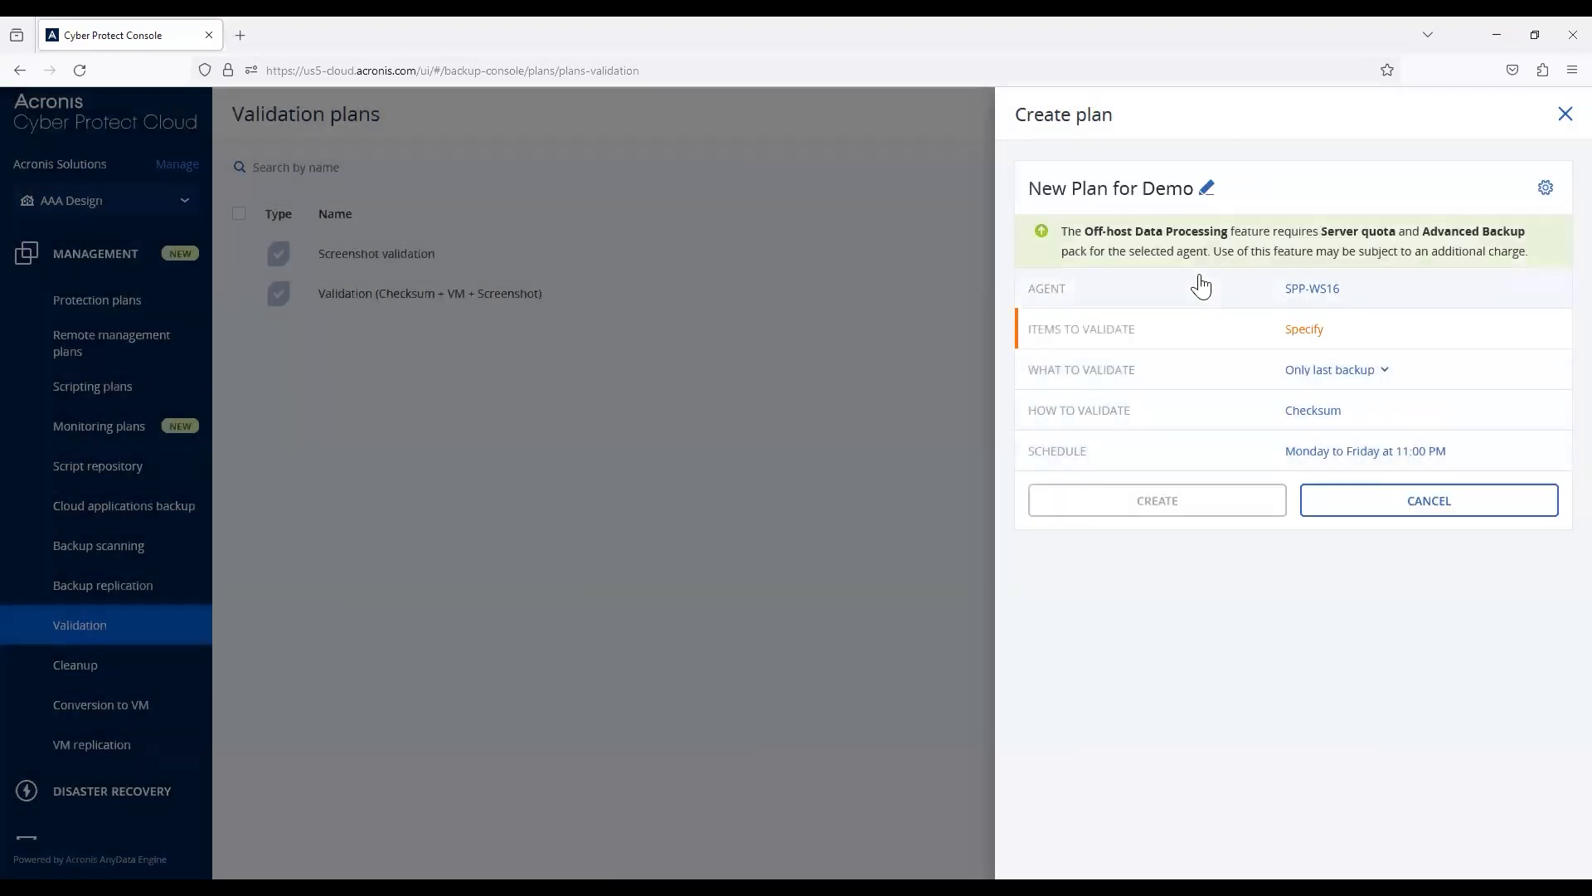
- Choose SPP-WS15-DK as the agent that performs the validation
{"action": "left_click", "coordinate": [1314, 289]}
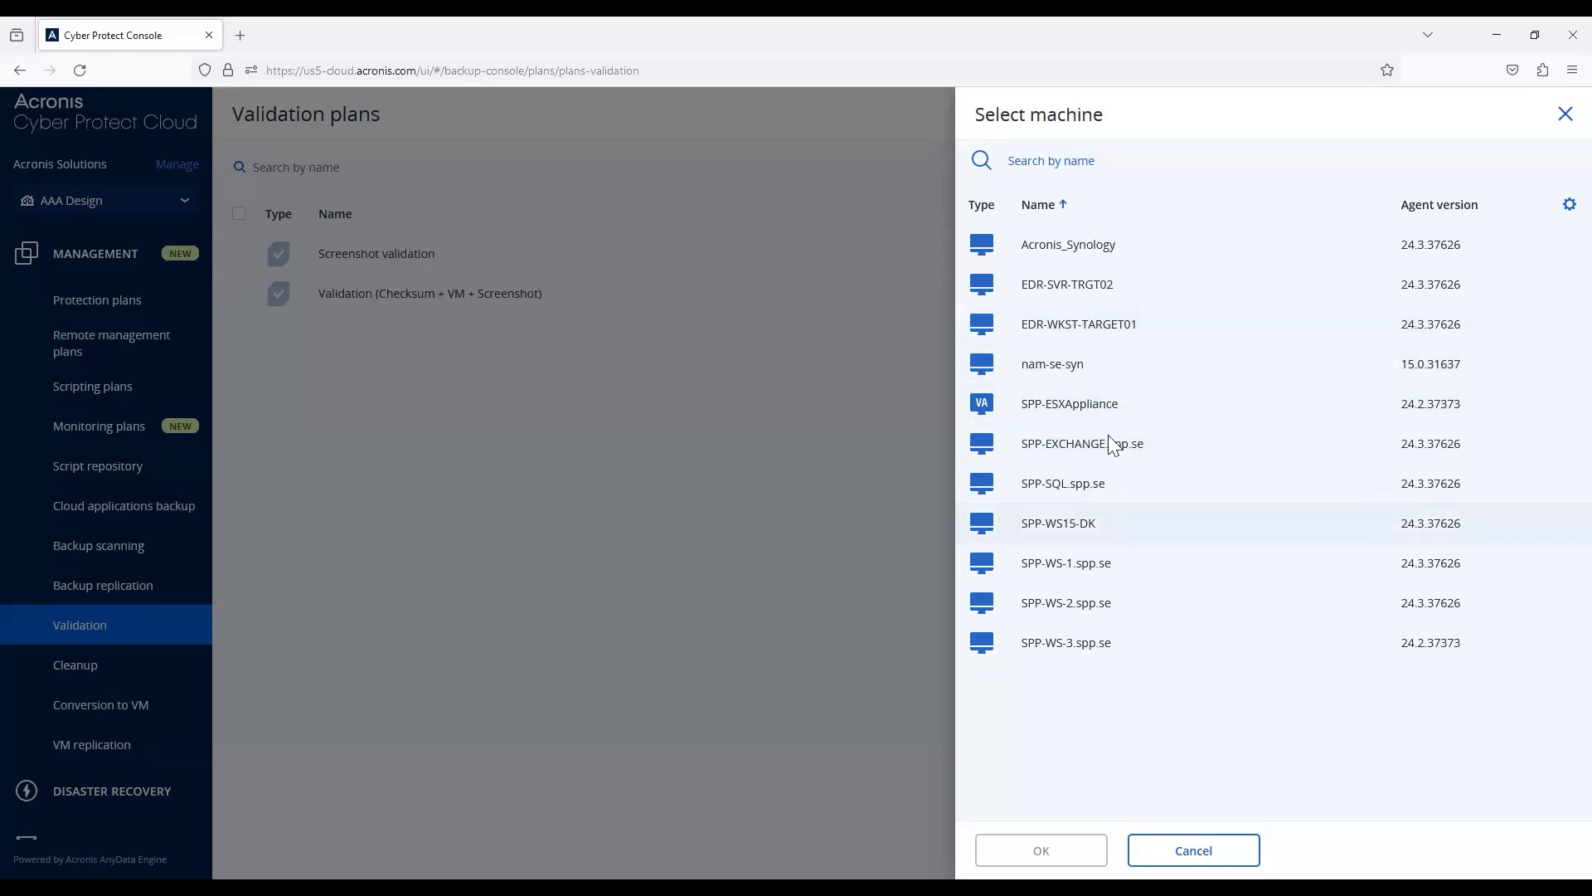
{"action": "left_click", "coordinate": [1087, 520]}
{"action": "left_click", "coordinate": [1053, 848]}
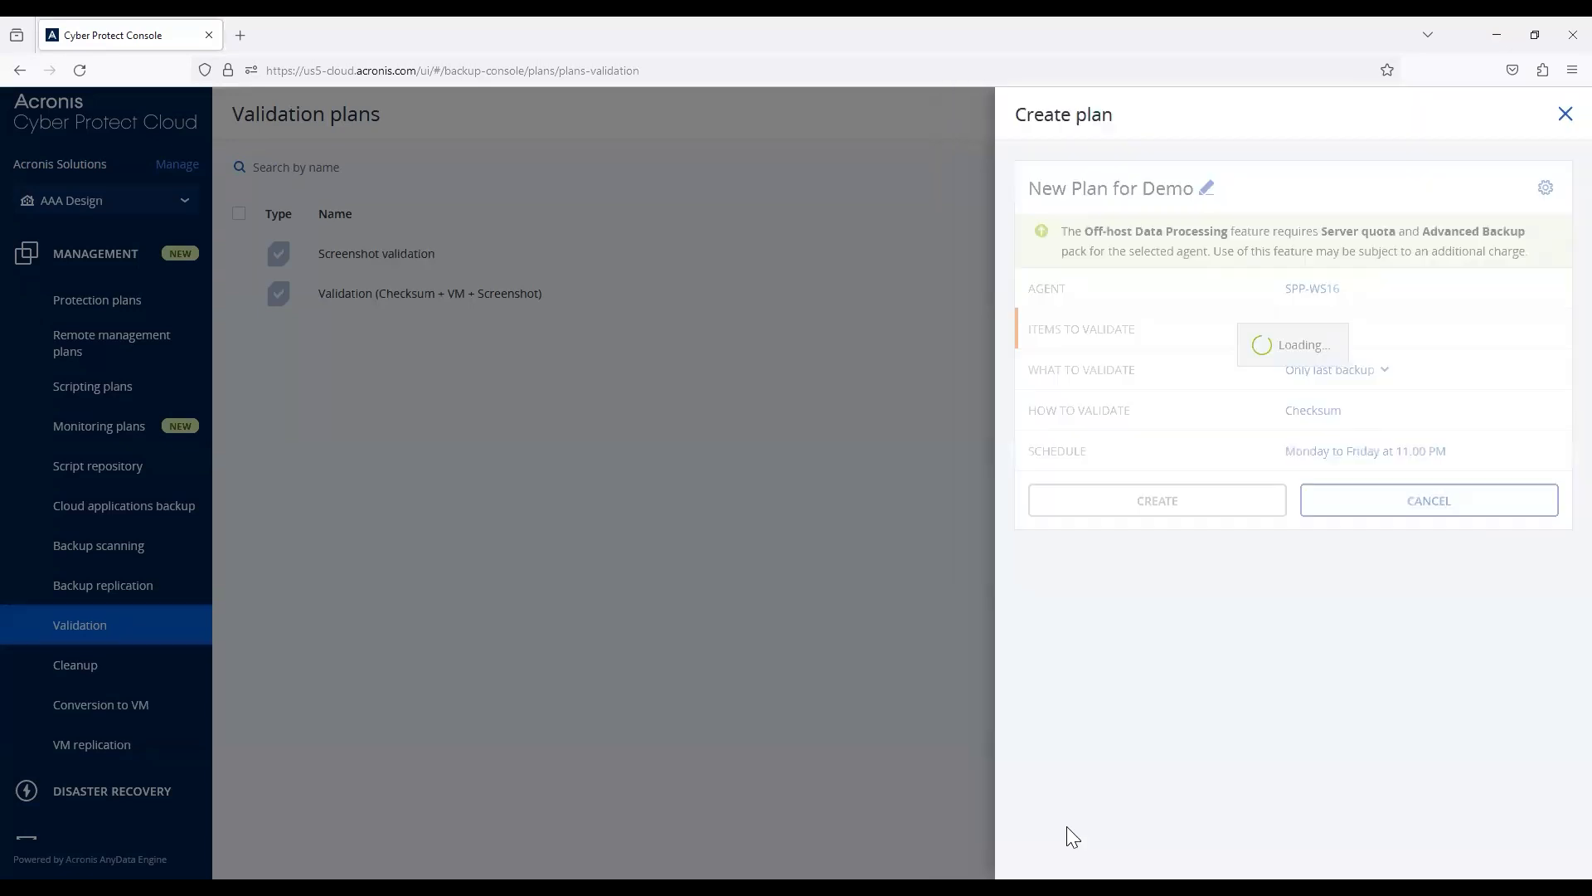
- Open the plan's items to validate and look through the storage locations that can be added, without selecting any
{"action": "left_click", "coordinate": [1313, 335]}
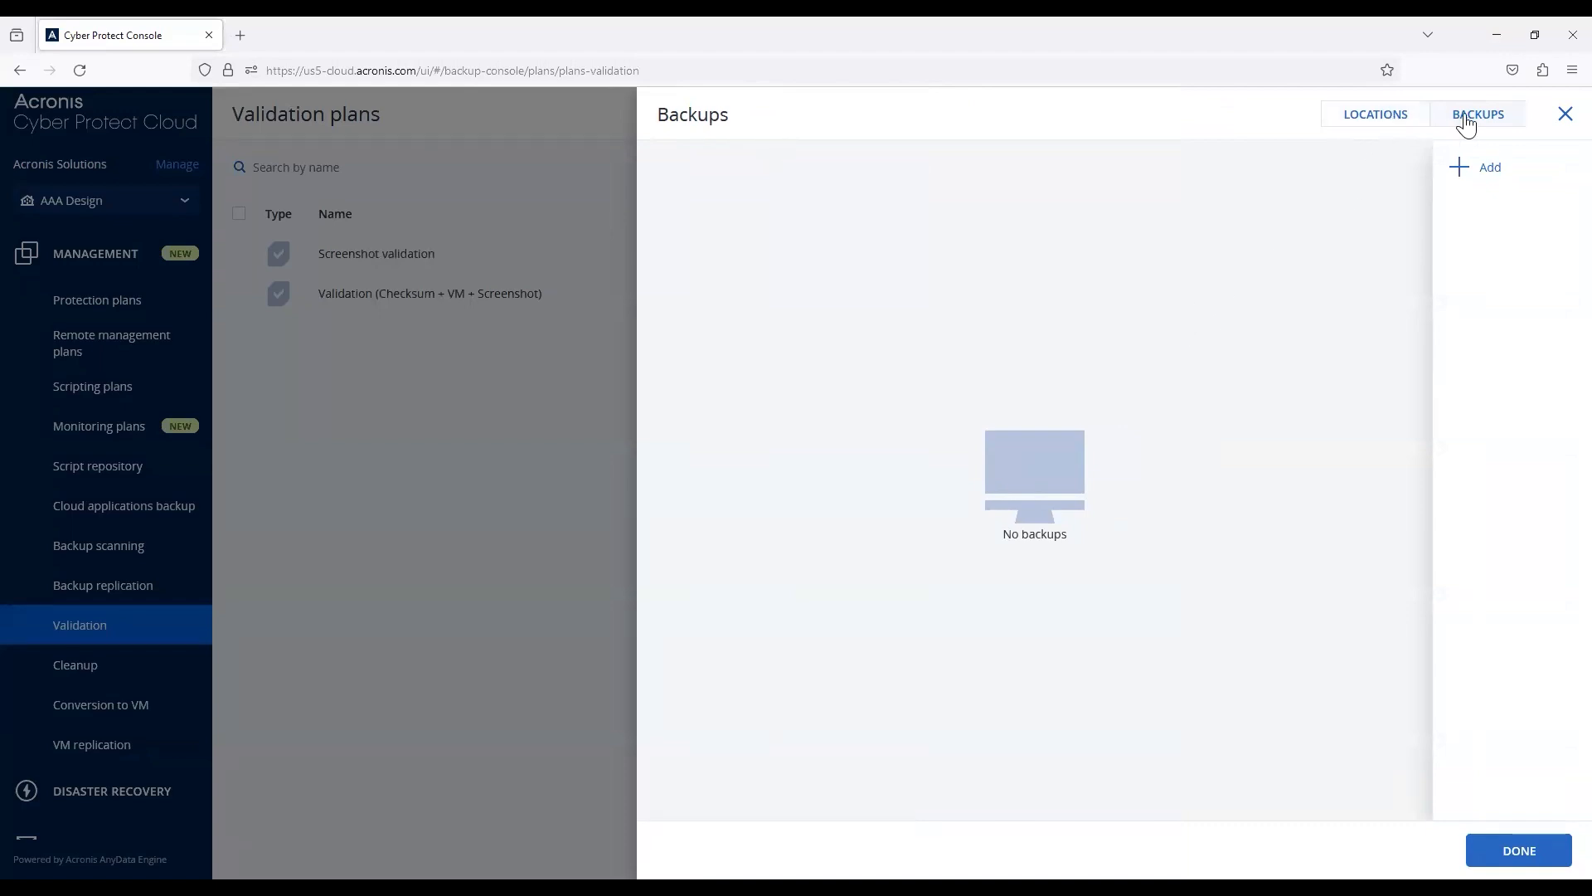
{"action": "left_click", "coordinate": [1392, 125]}
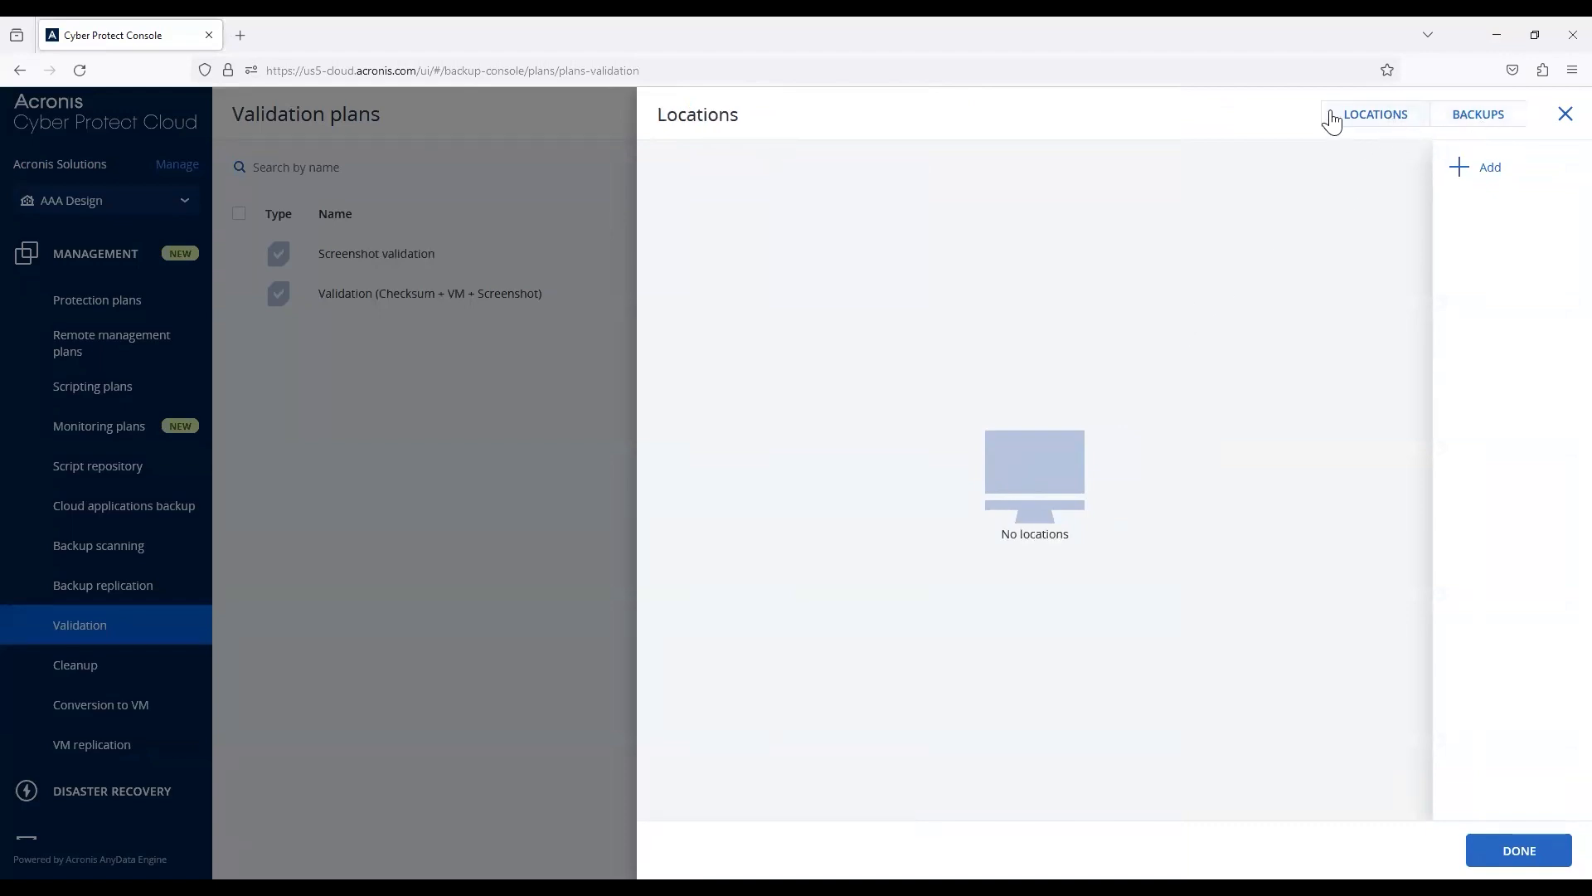
{"action": "left_click", "coordinate": [1486, 169]}
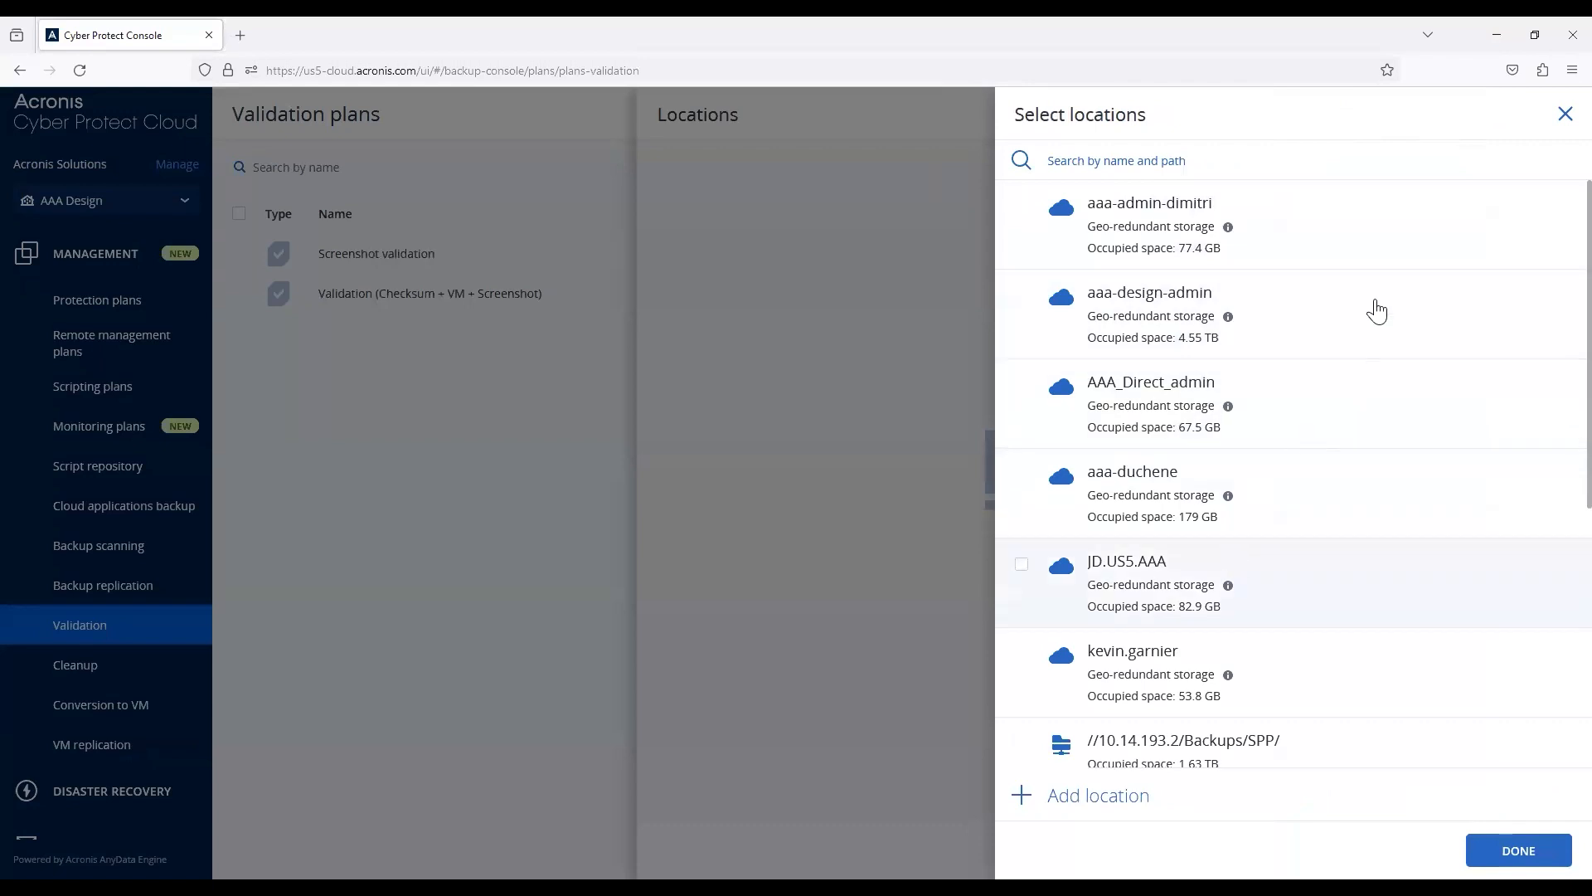
{"action": "left_click", "coordinate": [1562, 123]}
- Add the backup "SPP-EXCHANGE.spp.se - New protection plan" from //10.14.196.30/Backup/ to the items to validate, without supplying the location's credentials
{"action": "left_click", "coordinate": [1466, 131]}
{"action": "left_click", "coordinate": [1475, 168]}
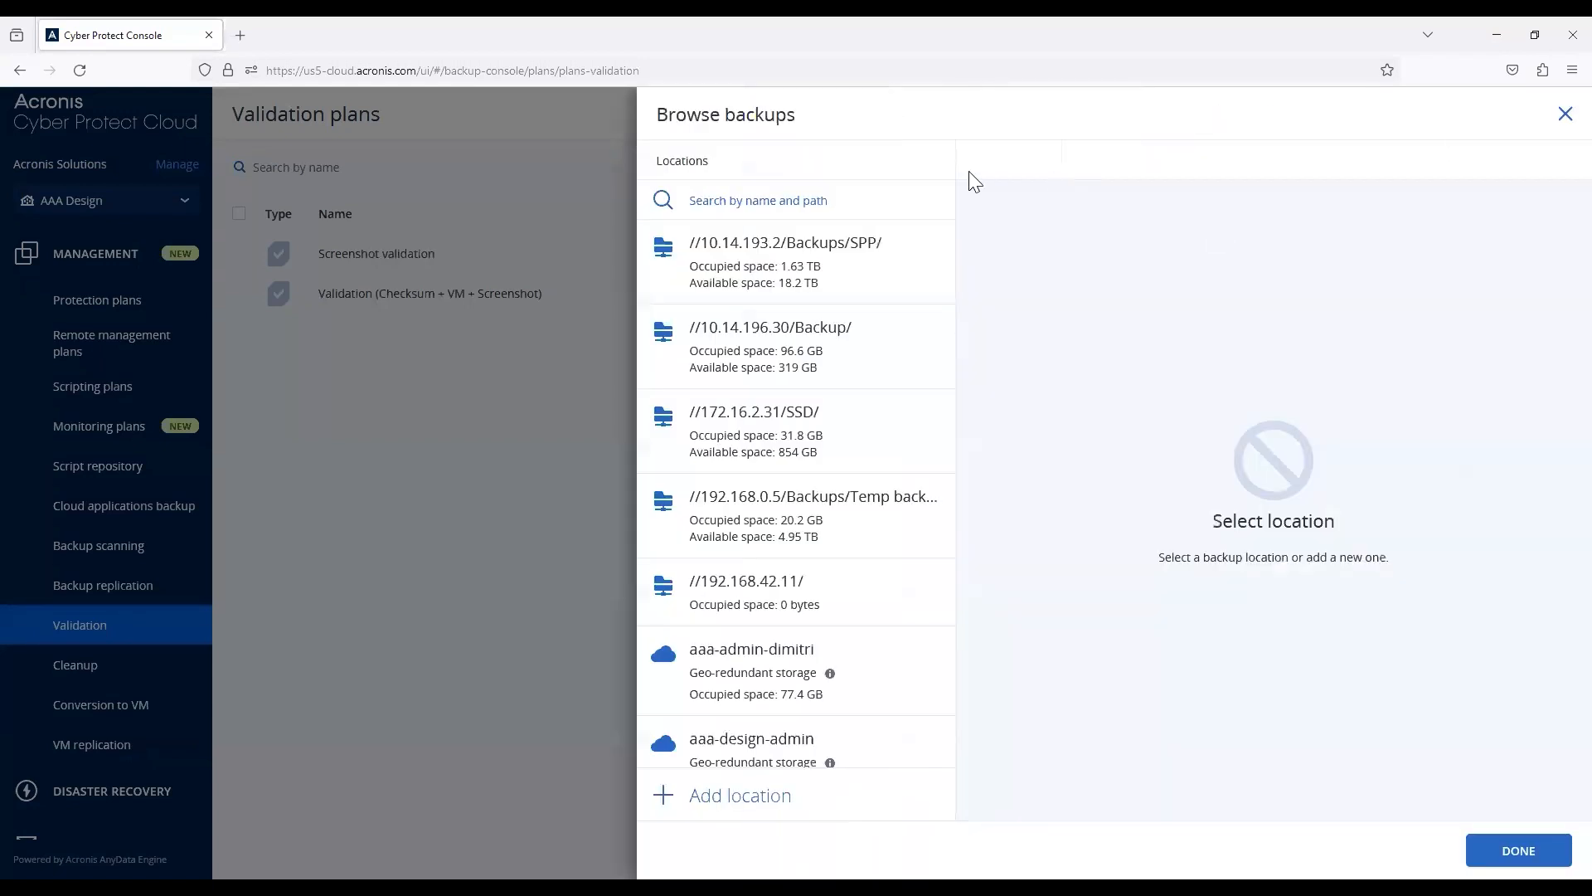
{"action": "scroll", "coordinate": [777, 668], "scroll_direction": "down", "scroll_amount": 1}
{"action": "scroll", "coordinate": [779, 646], "scroll_direction": "up", "scroll_amount": 3}
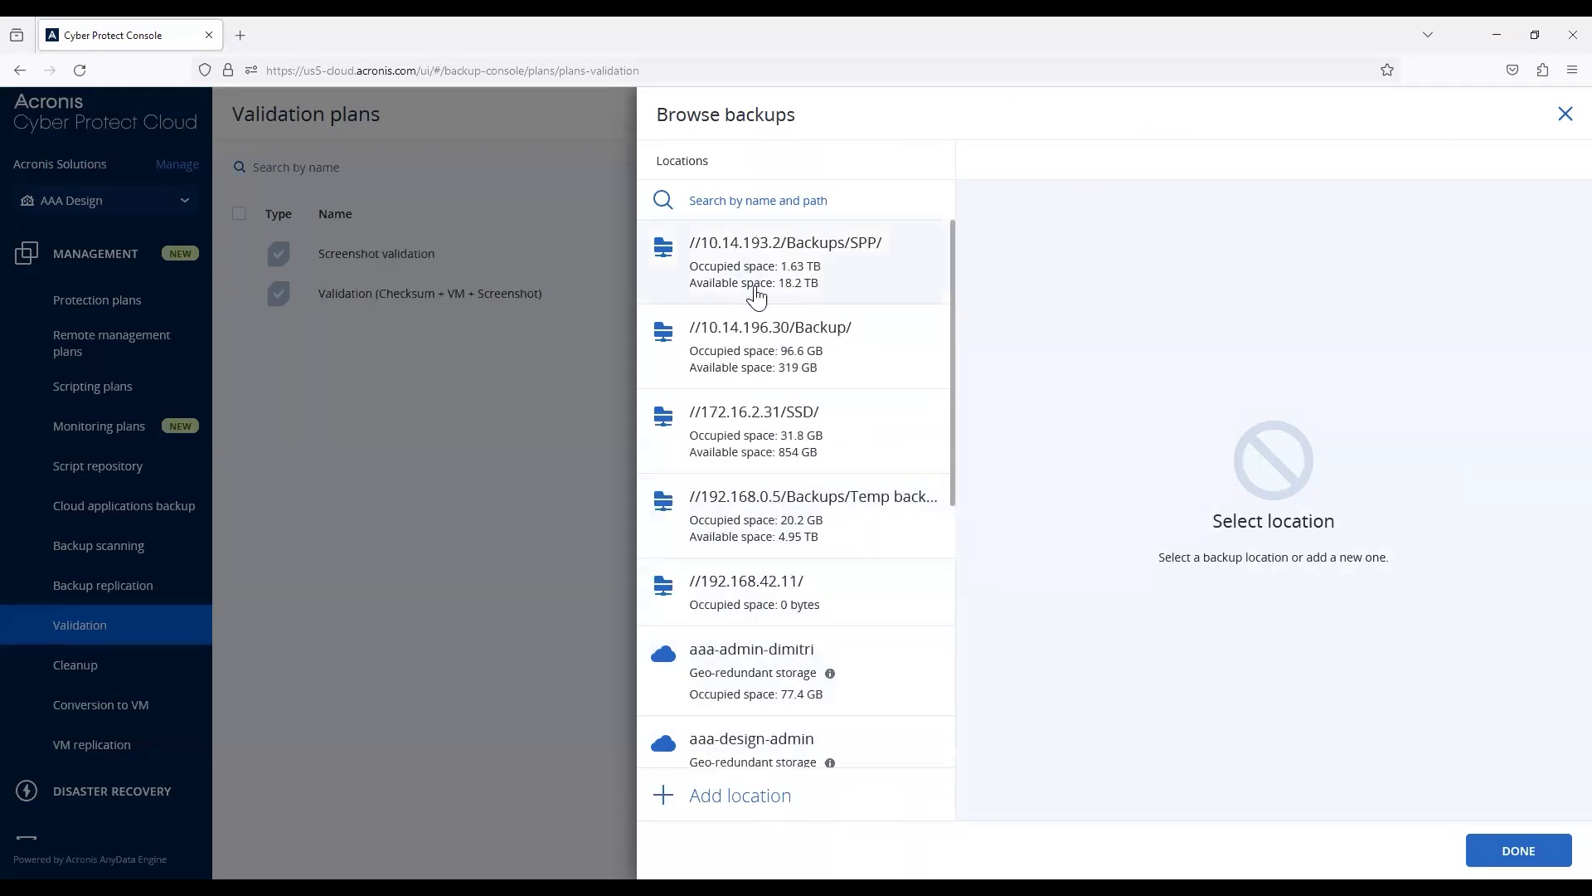
{"action": "left_click", "coordinate": [771, 336]}
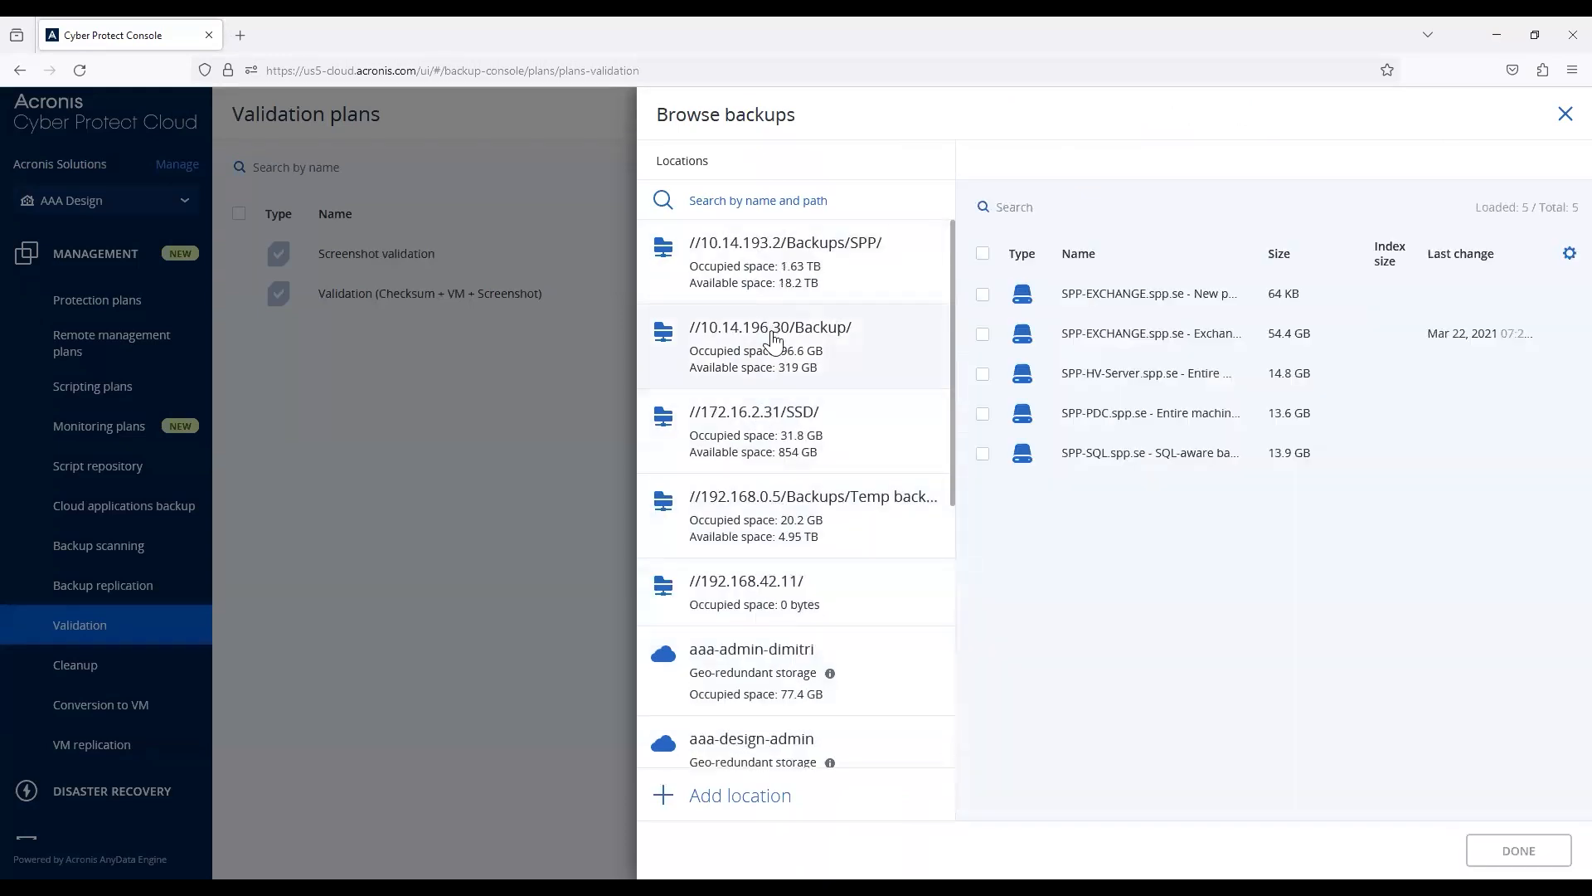
{"action": "left_click", "coordinate": [993, 297]}
{"action": "left_click", "coordinate": [1485, 852]}
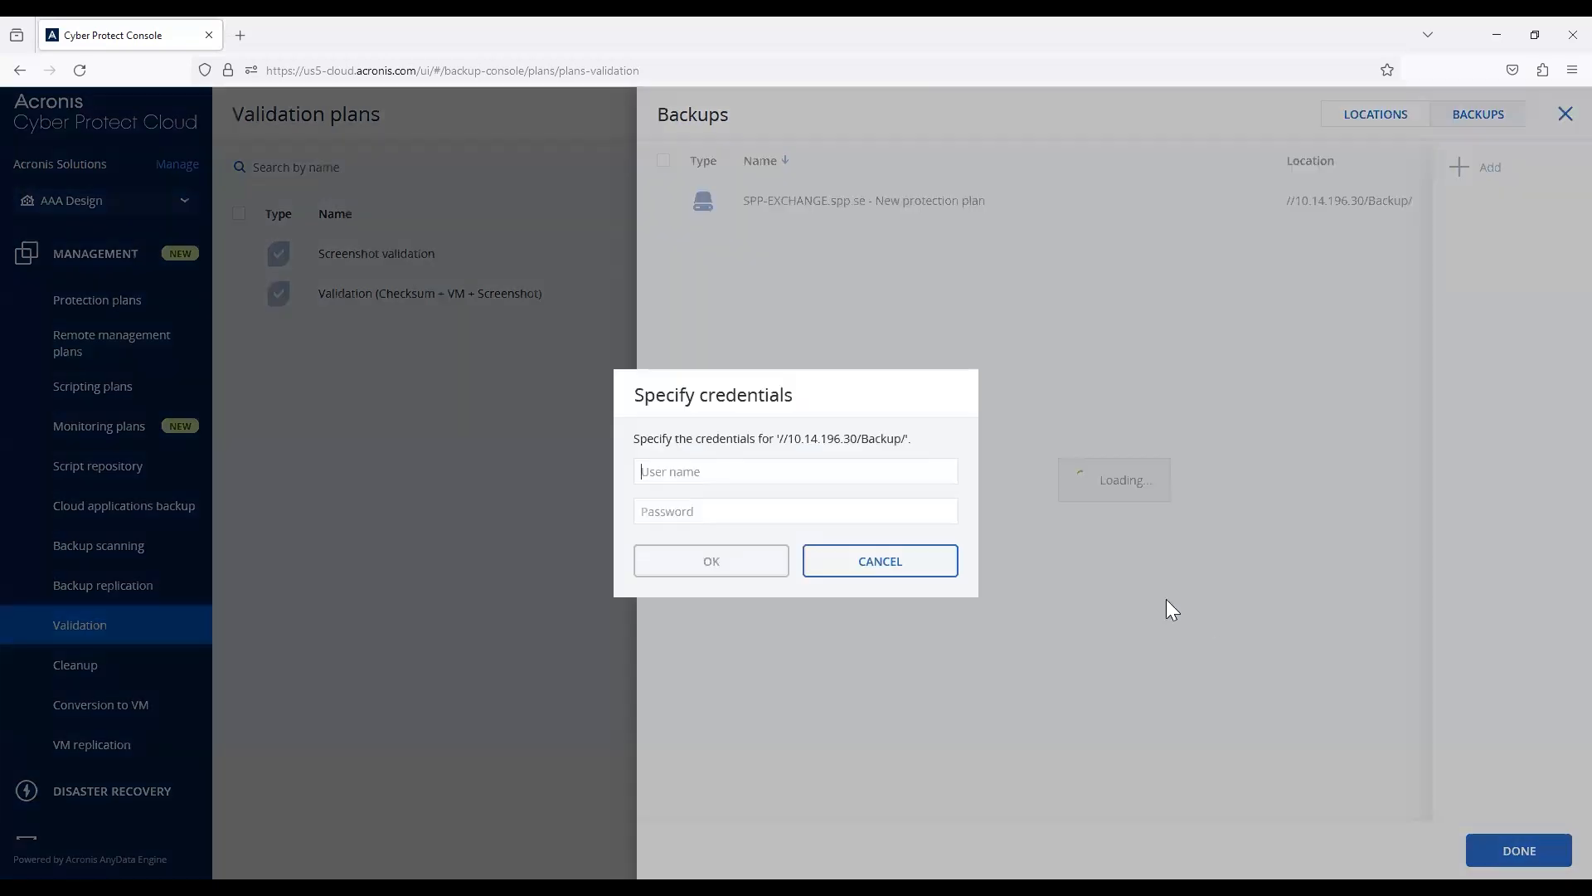
{"action": "left_click", "coordinate": [875, 558]}
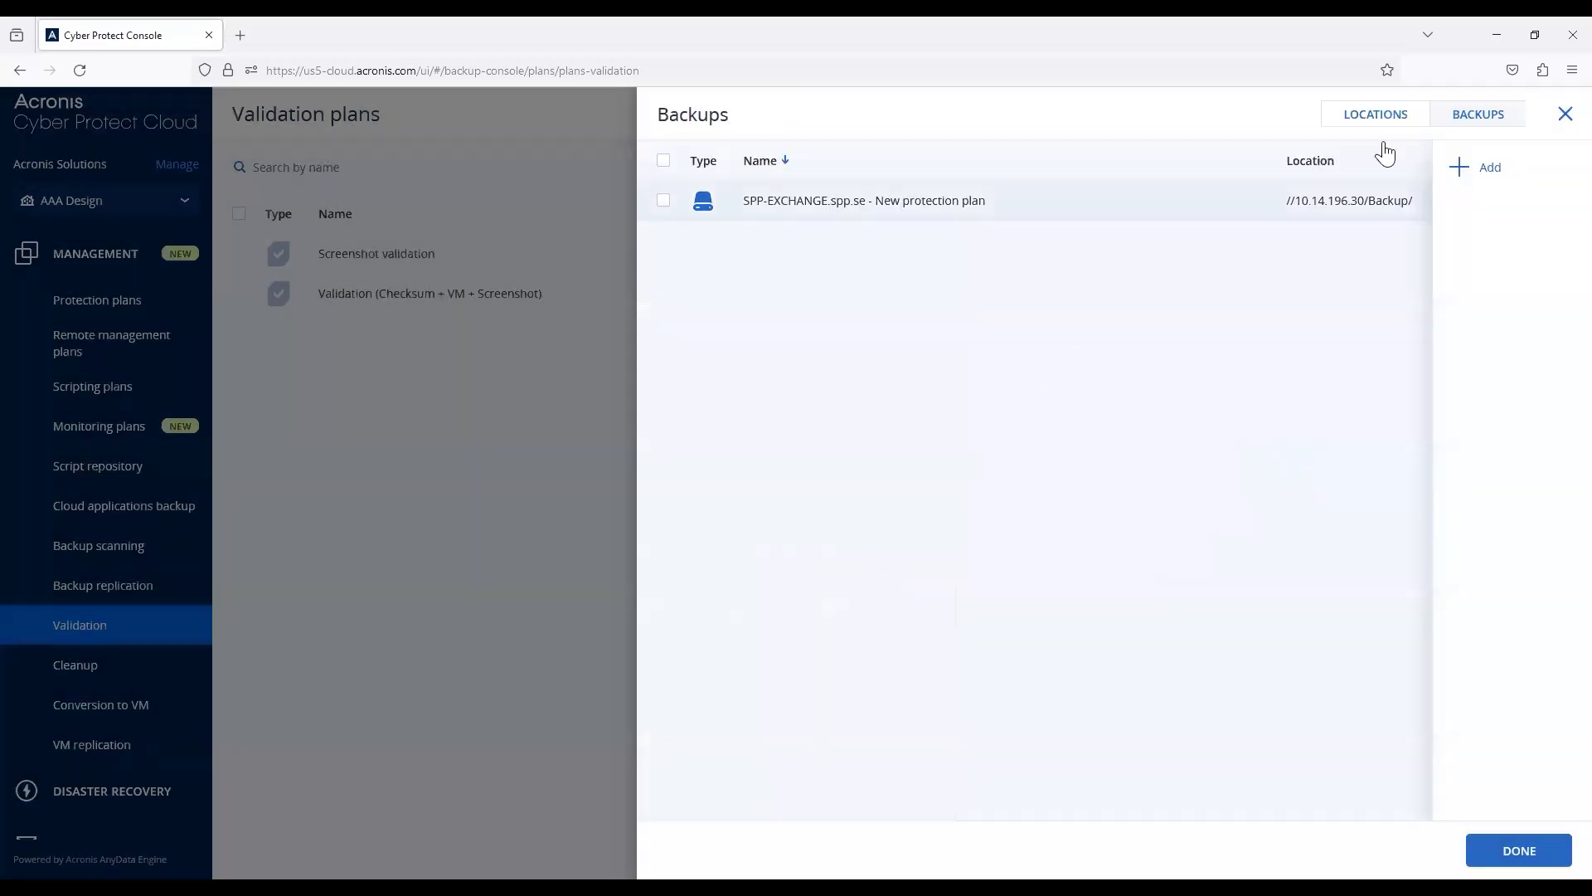
- Switch the items to validate to whole locations and use the cloud storage aaa-design-admin
{"action": "left_click", "coordinate": [1398, 116]}
{"action": "left_click", "coordinate": [1480, 167]}
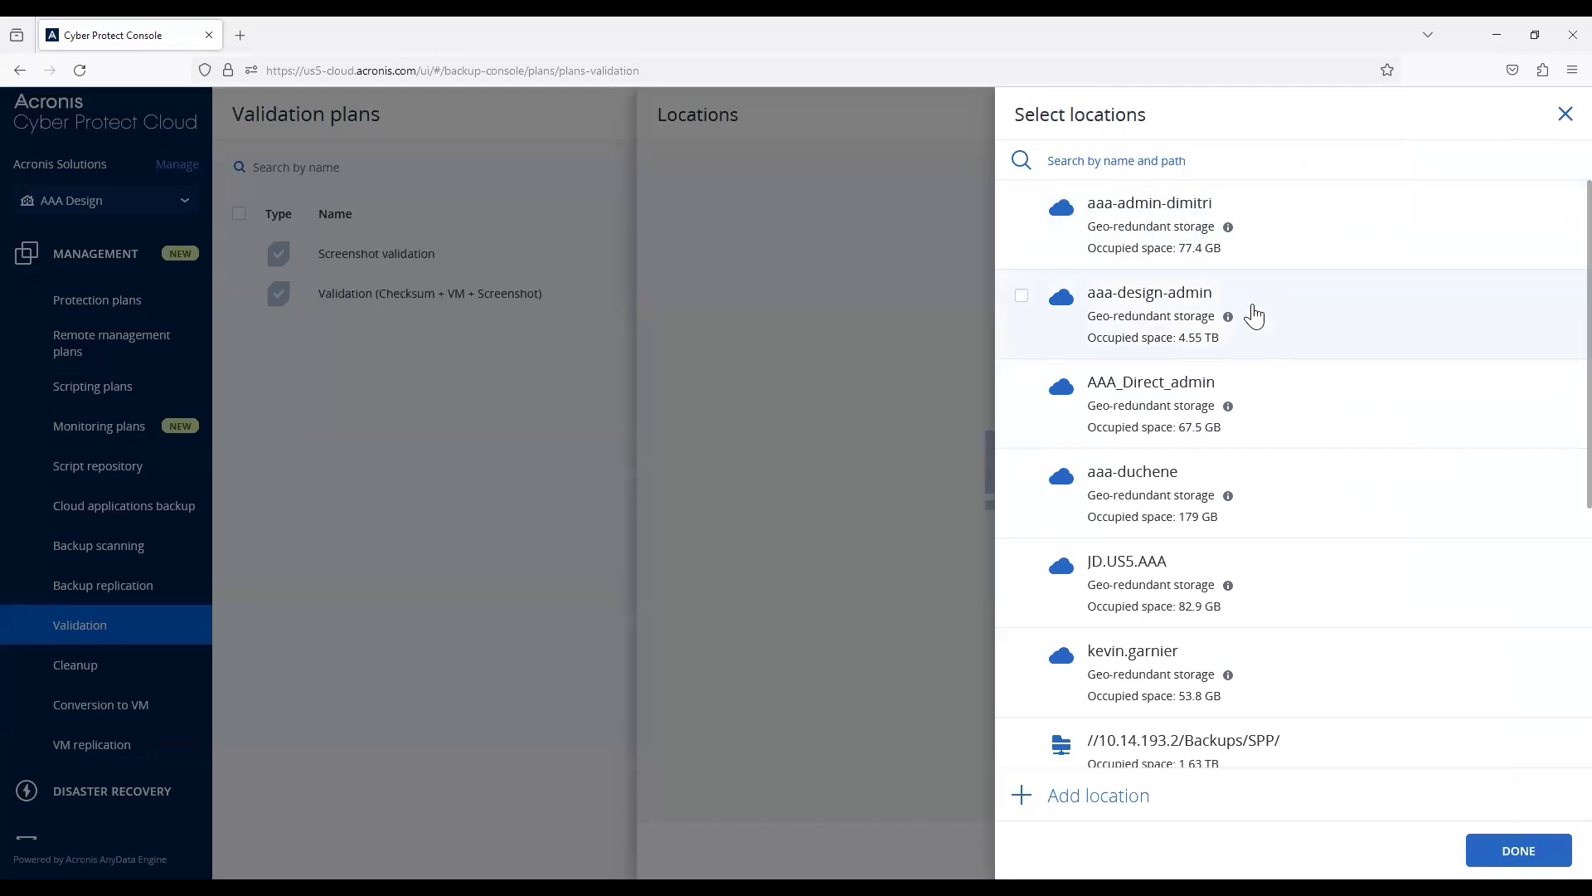
{"action": "left_click", "coordinate": [1024, 297]}
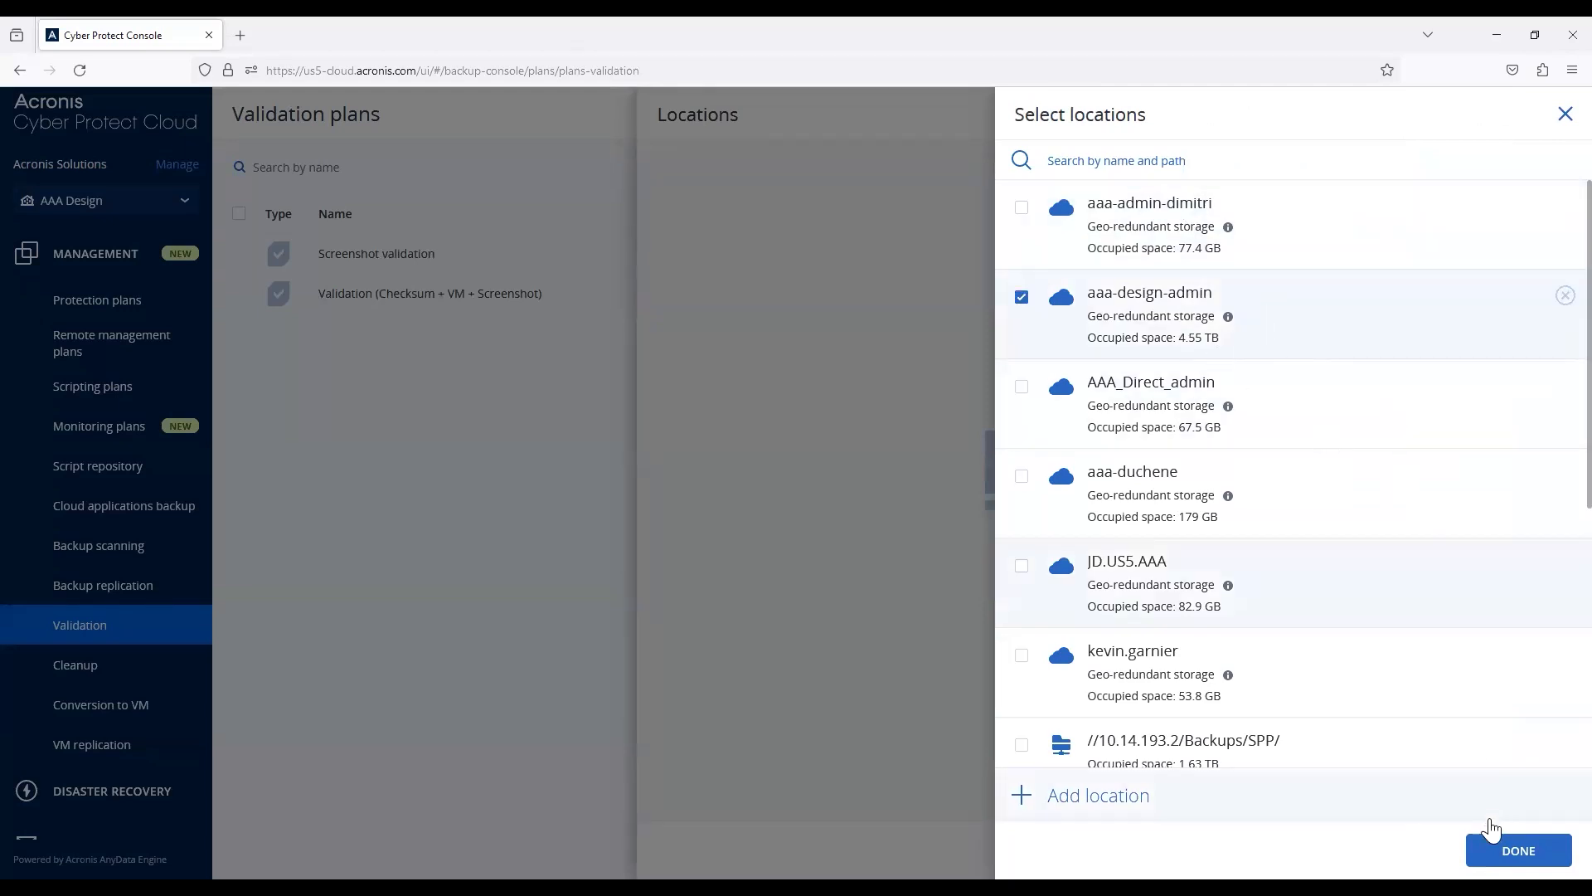
{"action": "left_click", "coordinate": [1489, 848]}
{"action": "left_click", "coordinate": [845, 199]}
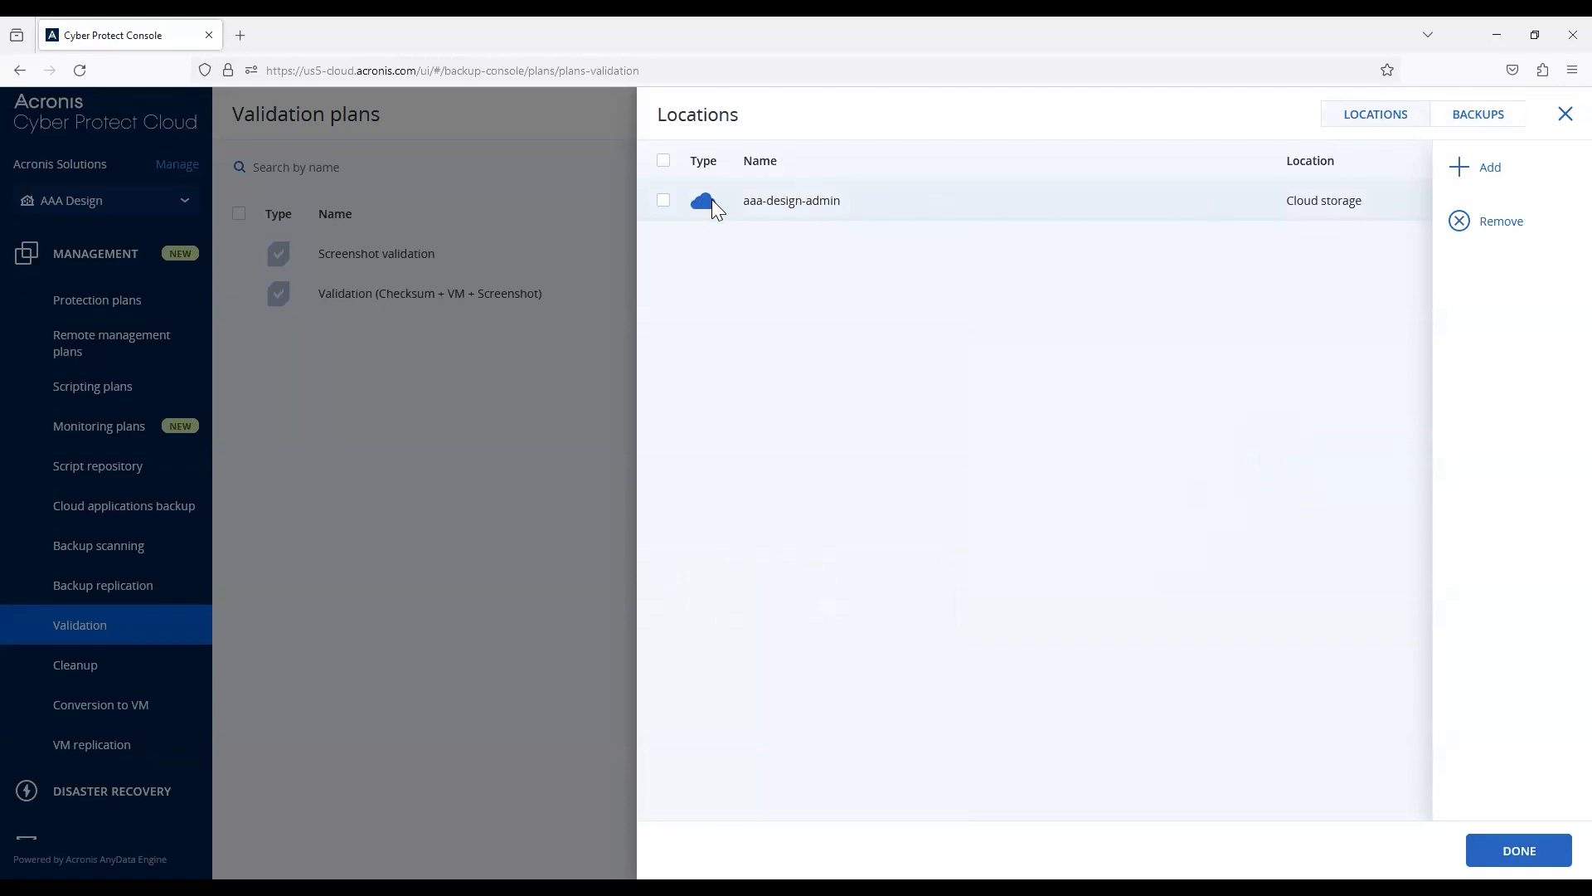
{"action": "left_click", "coordinate": [1518, 844]}
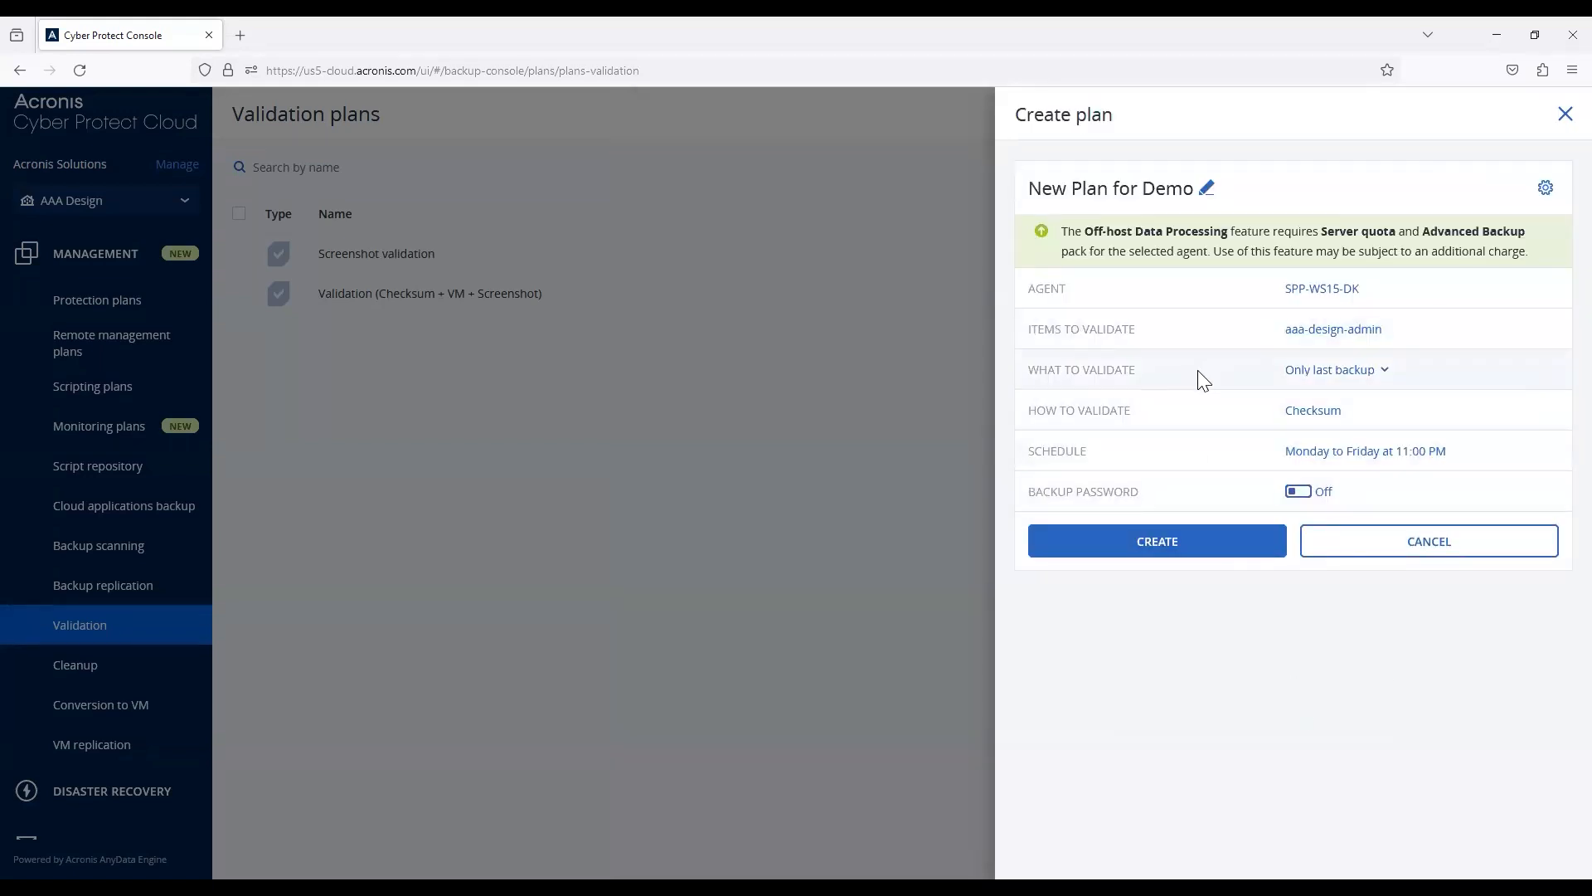
- Open the choices for what to validate and set the plan to validate all backups
{"action": "left_click", "coordinate": [1380, 380]}
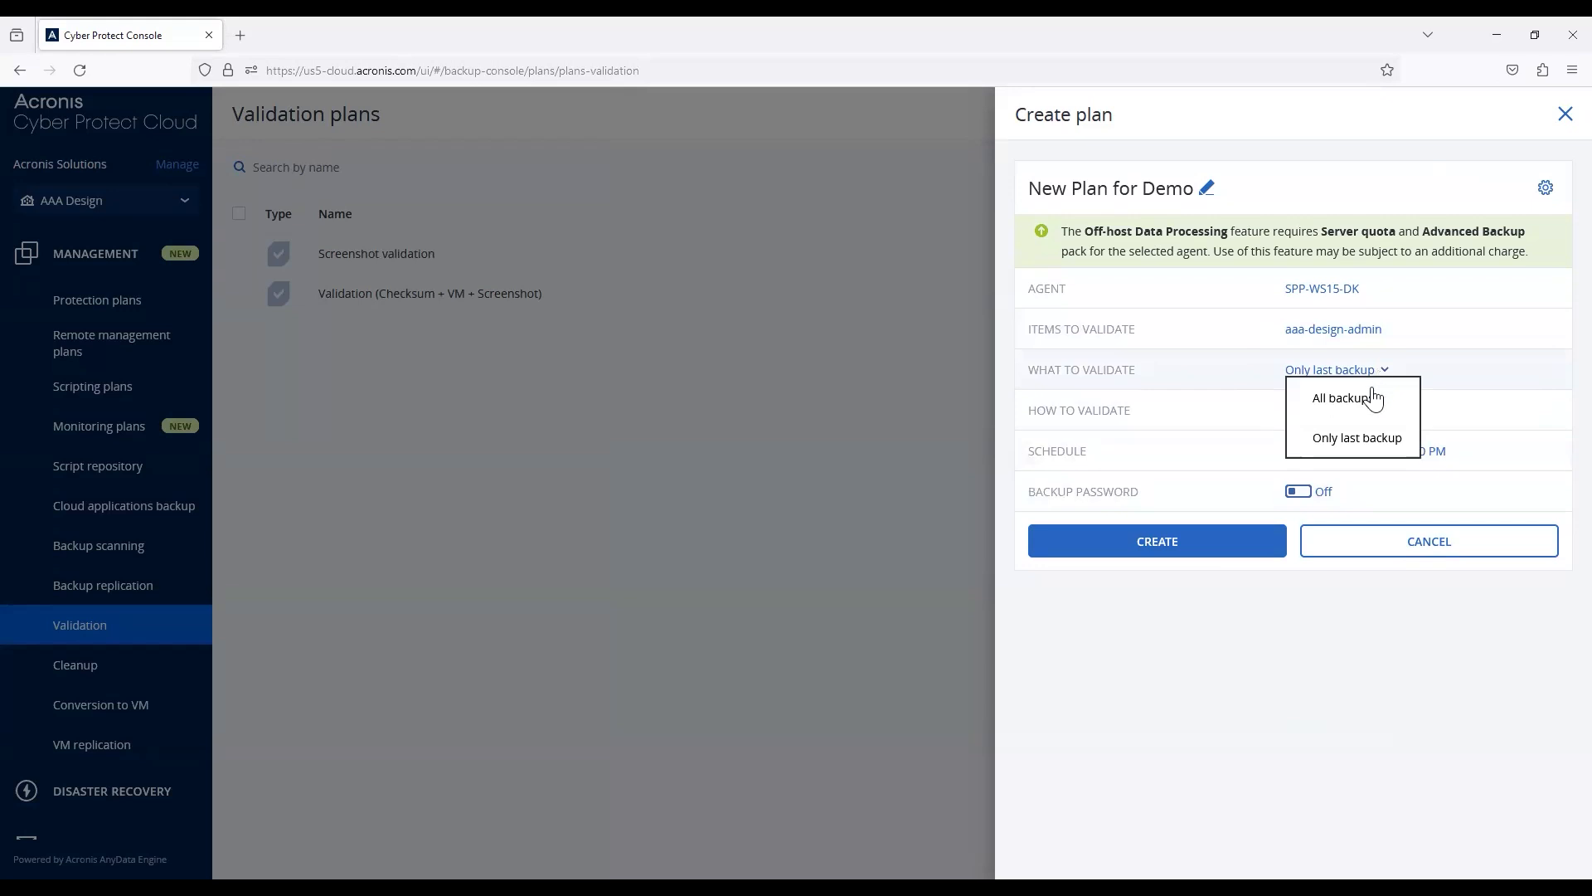
{"action": "left_click", "coordinate": [1350, 442]}
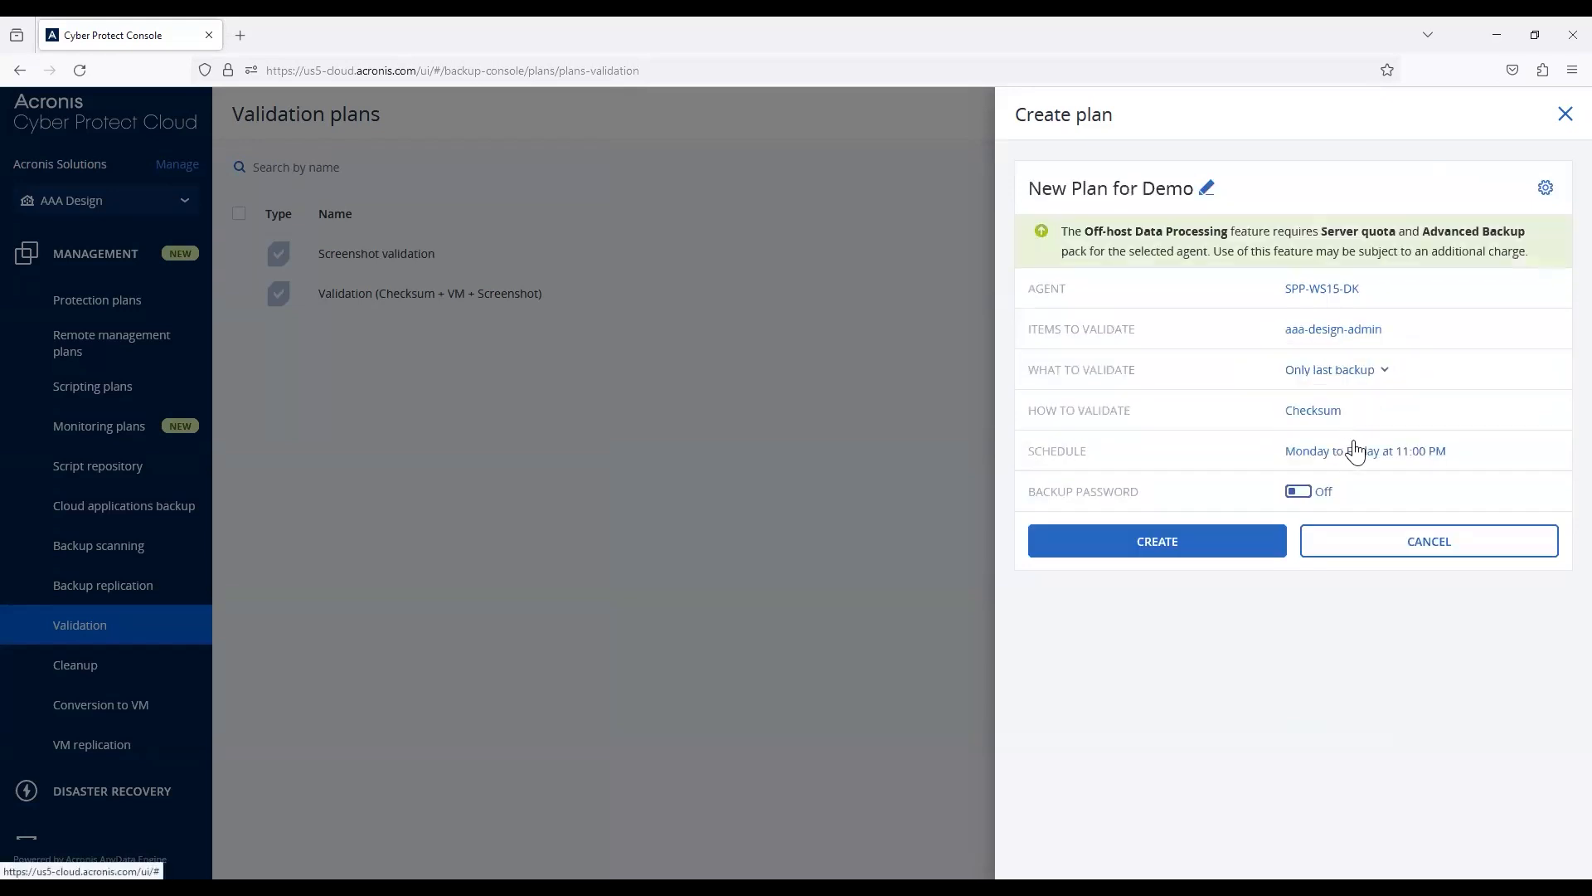
{"action": "left_click", "coordinate": [1387, 383]}
{"action": "left_click", "coordinate": [1370, 399]}
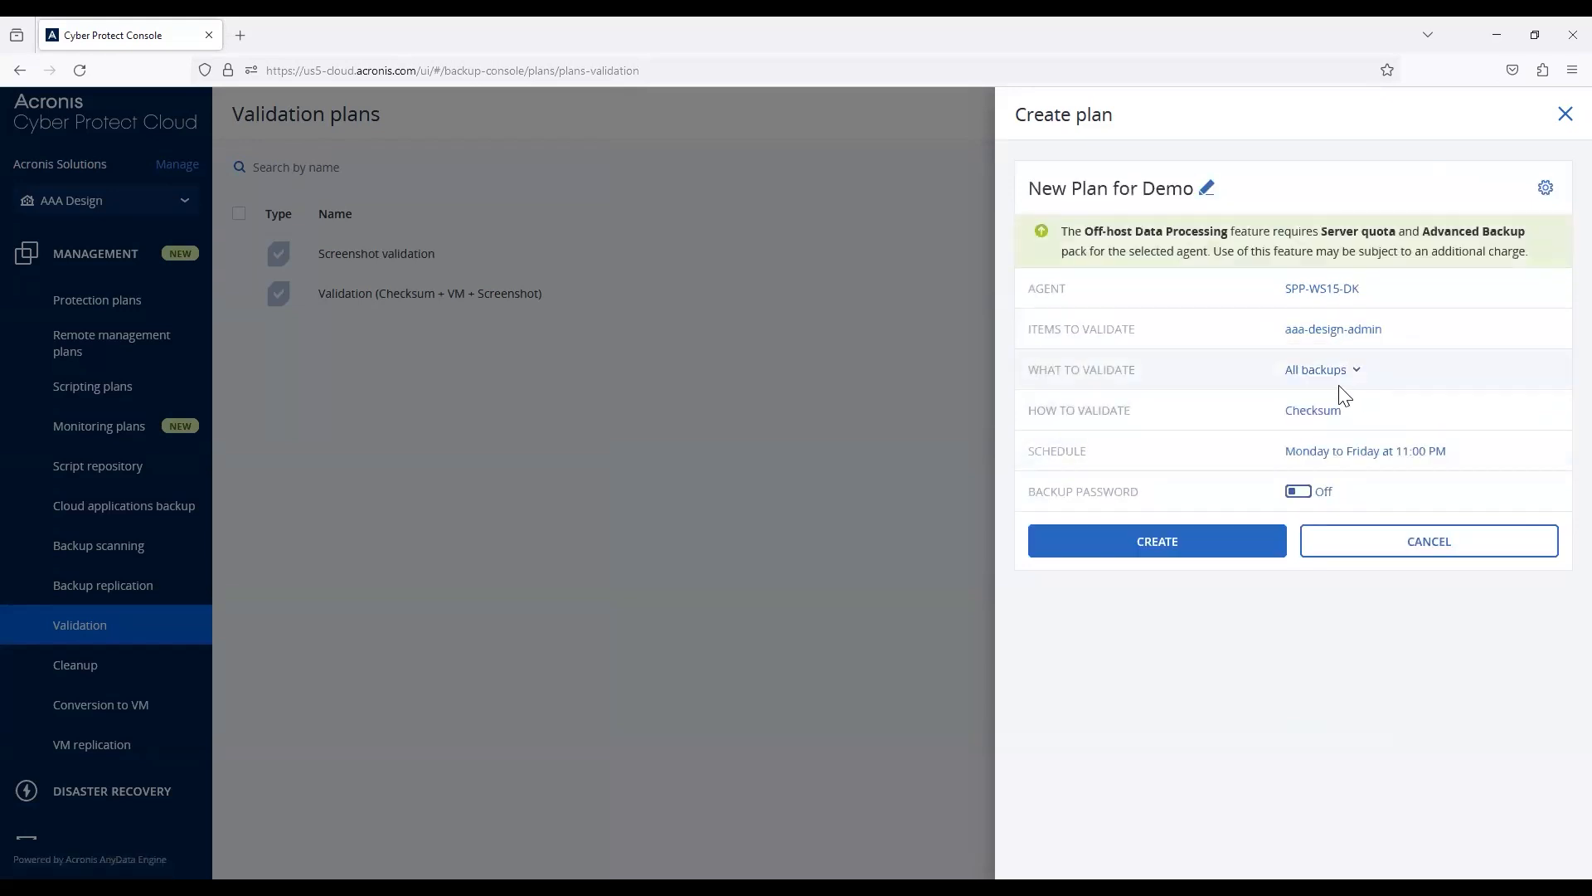
- Enable running backups as a virtual machine and accept [Machine Name]_validate on VMware ESXi as the target machine
{"action": "left_click", "coordinate": [1347, 411]}
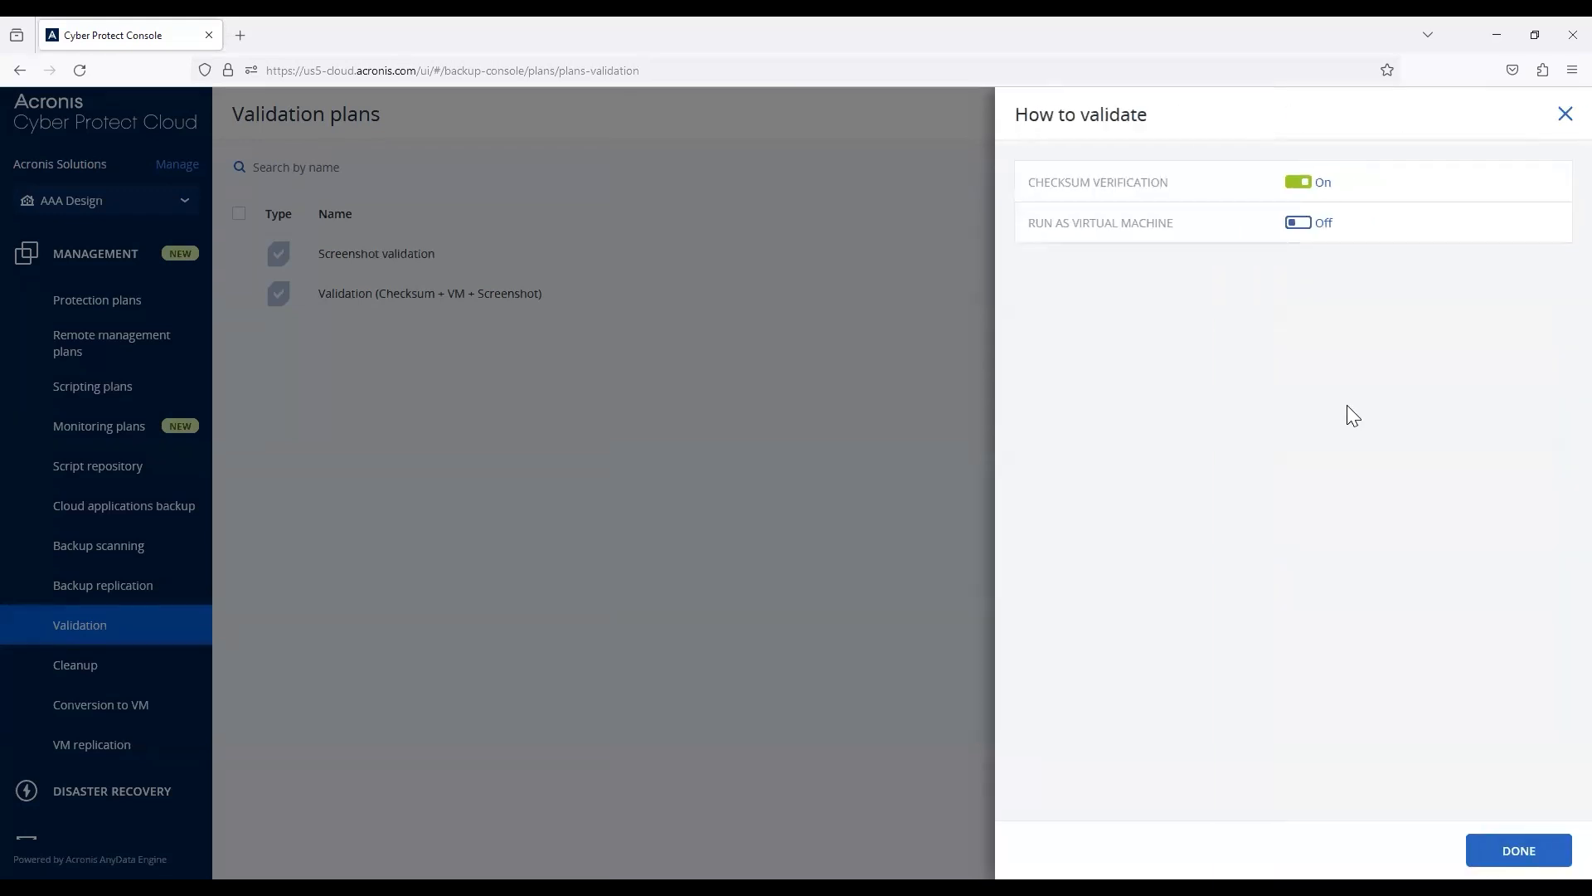
{"action": "left_click", "coordinate": [1297, 224]}
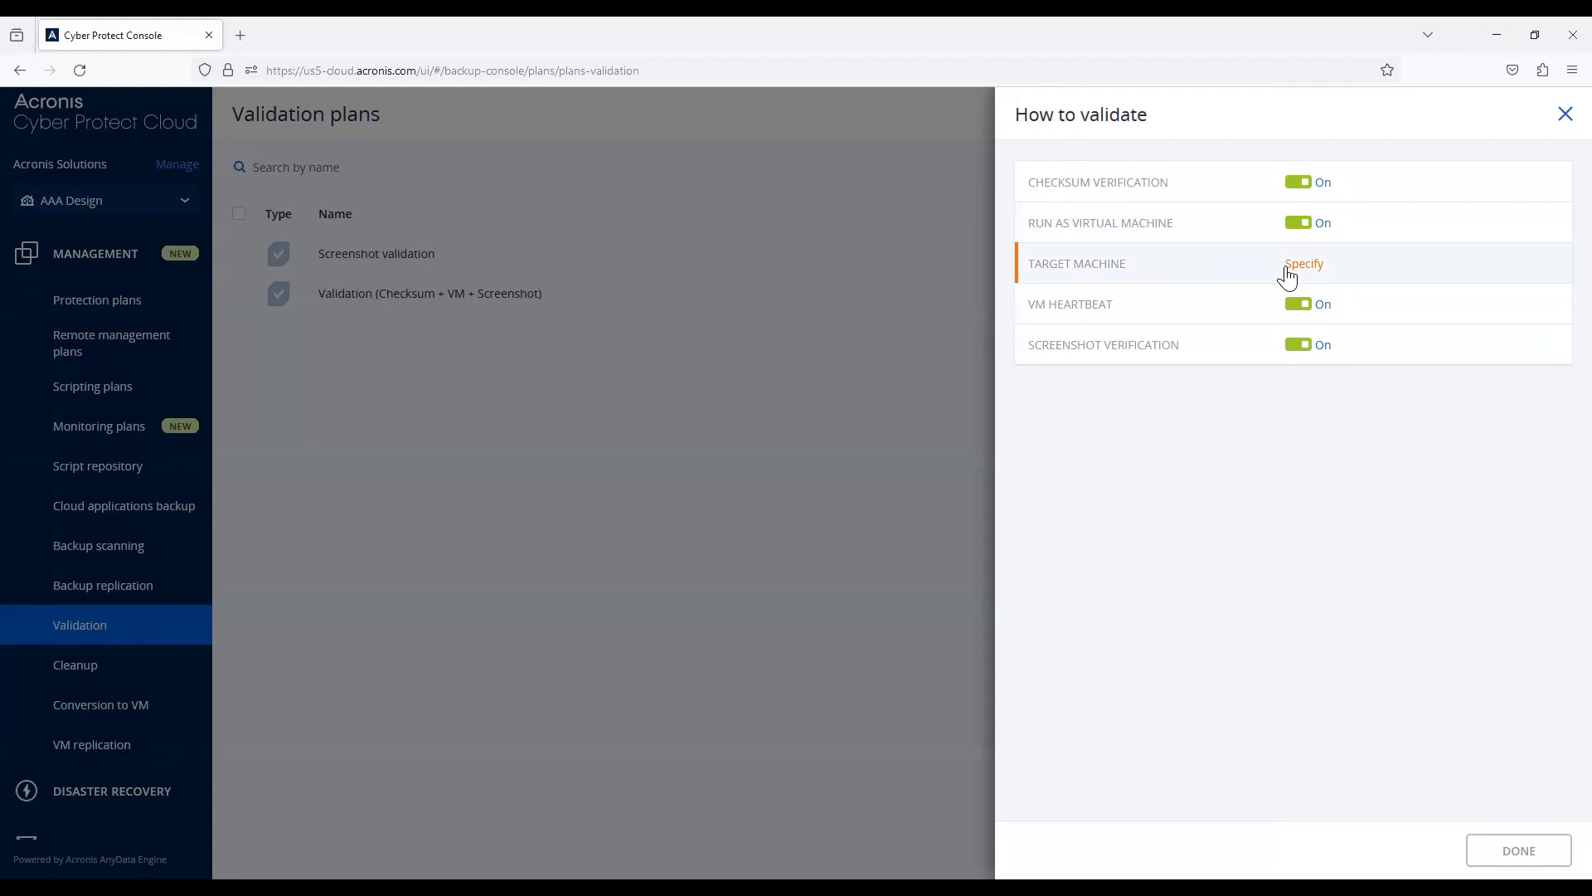
{"action": "left_click", "coordinate": [1302, 263]}
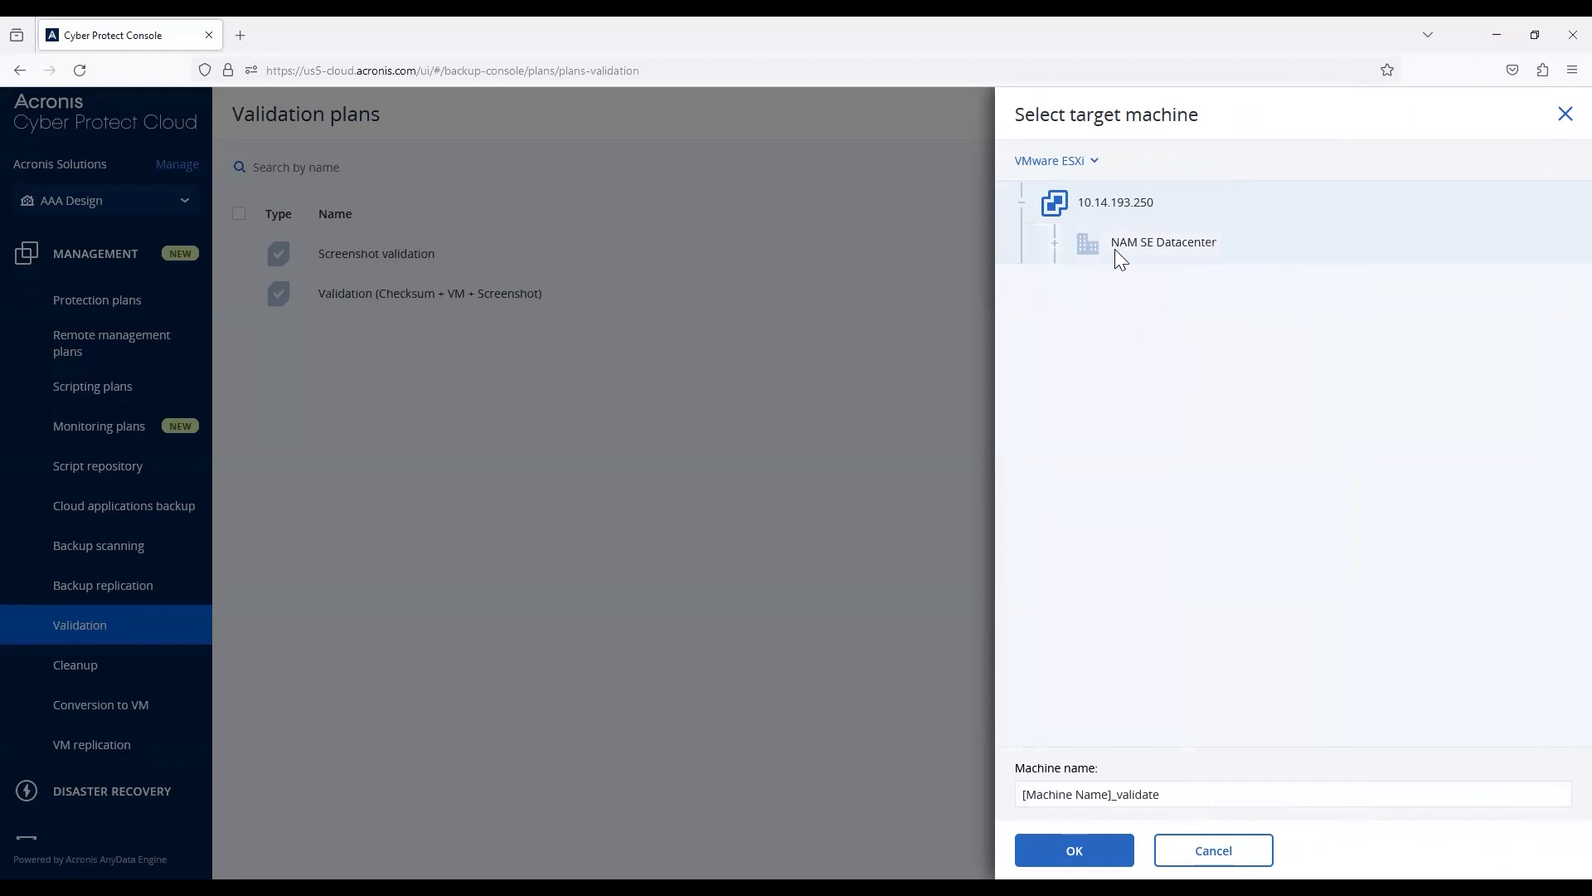
{"action": "left_click_drag", "start_coordinate": [1067, 798], "coordinate": [1233, 793]}
{"action": "left_click", "coordinate": [1222, 806]}
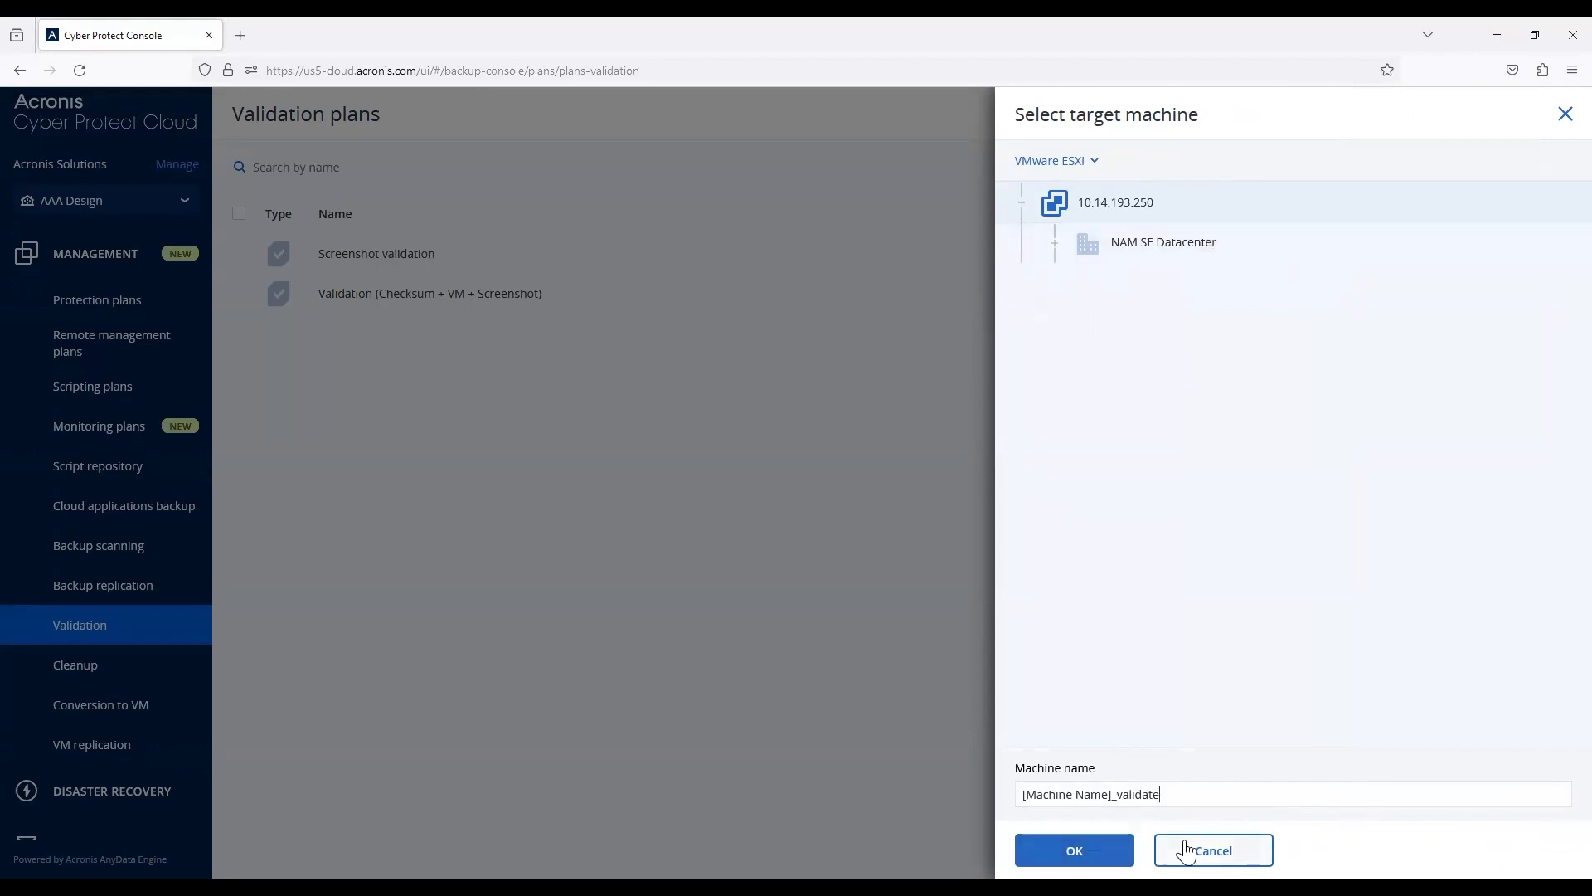
{"action": "left_click", "coordinate": [1111, 851]}
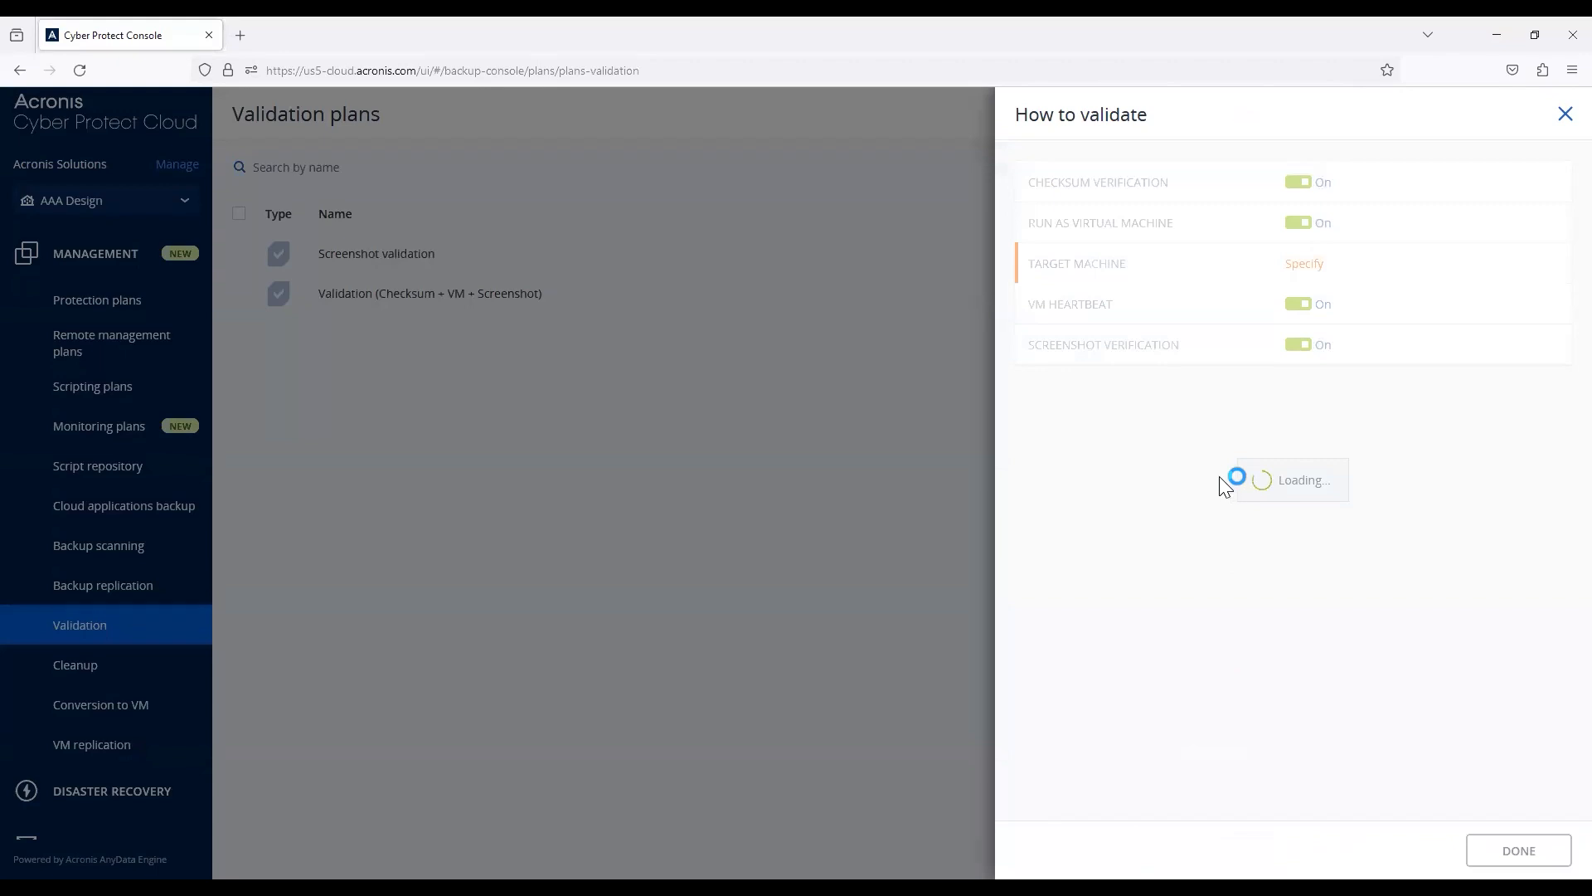
- Review the available datastores and the VM memory and network adapter settings, closing the validation method options without changing them
{"action": "left_click", "coordinate": [1204, 315]}
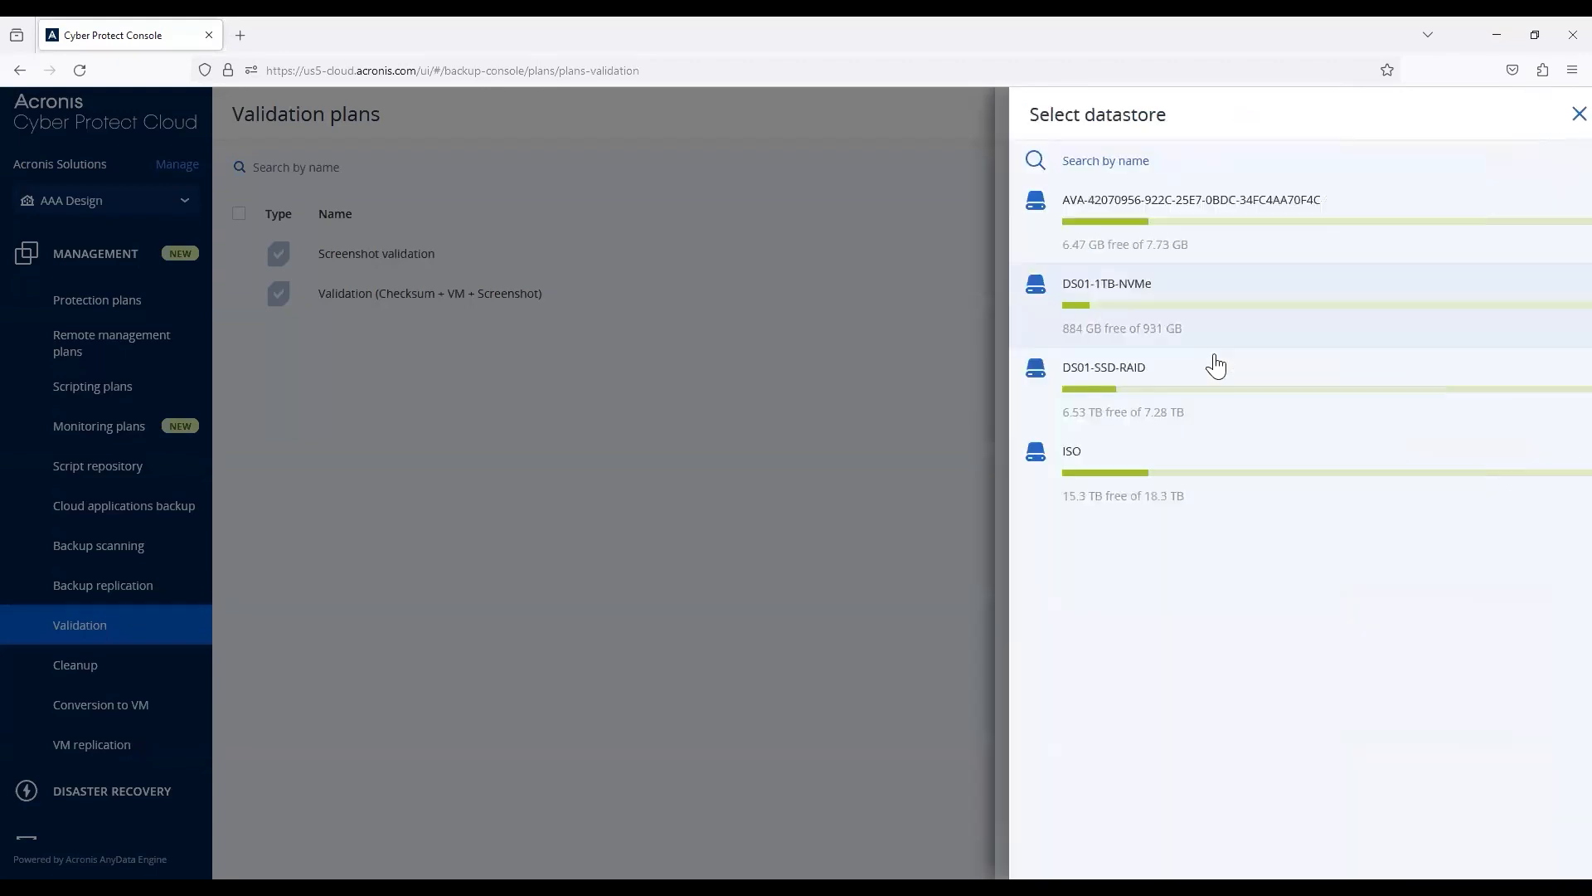
{"action": "left_click", "coordinate": [1564, 117]}
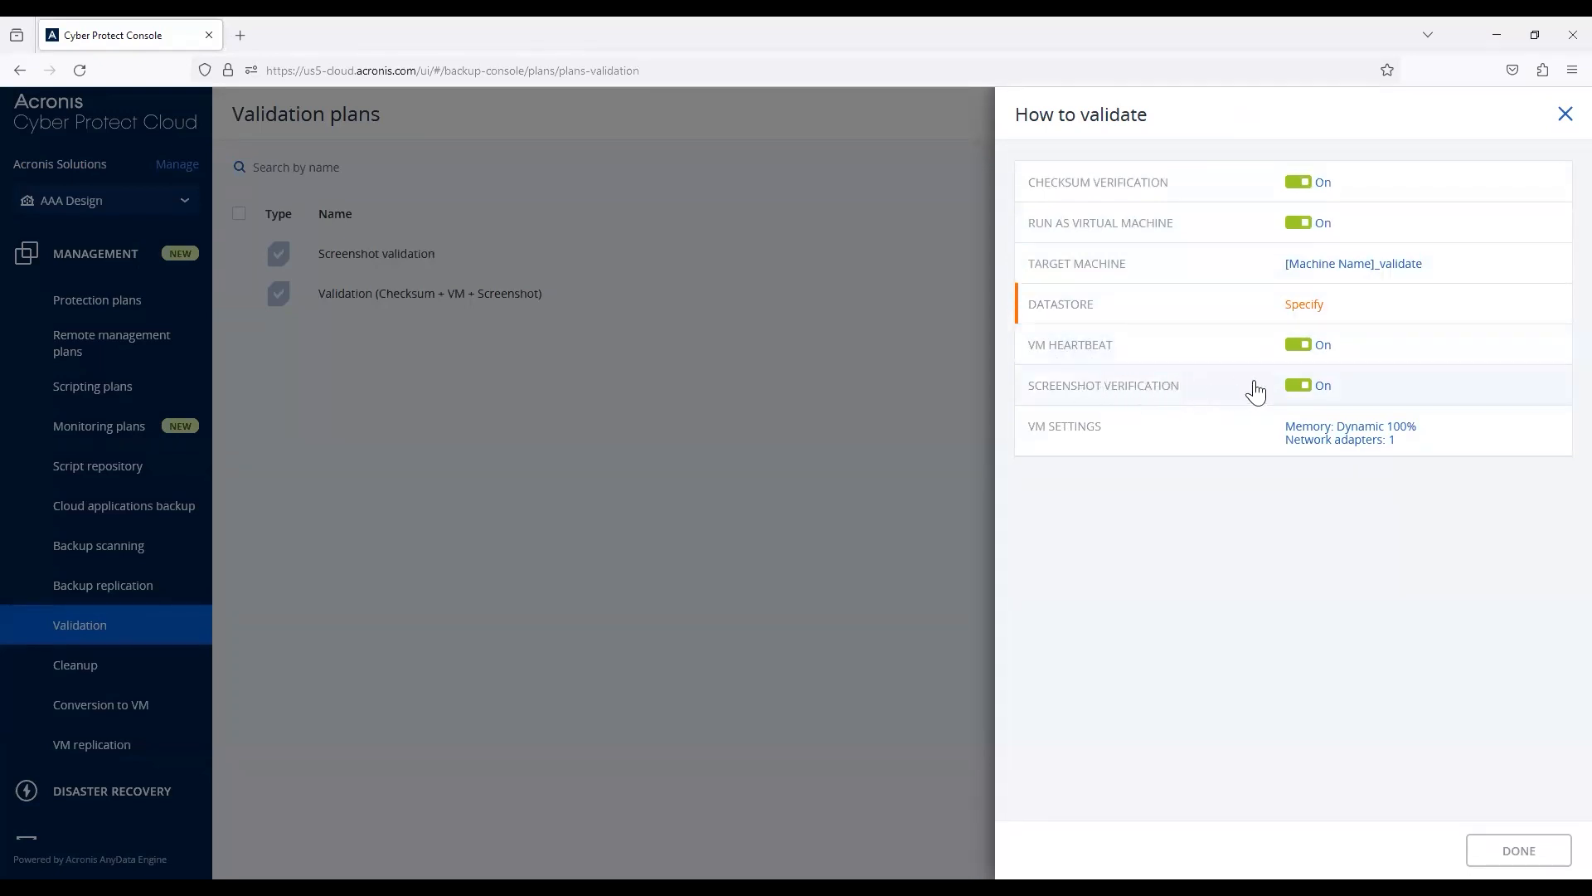
{"action": "left_click", "coordinate": [1358, 445]}
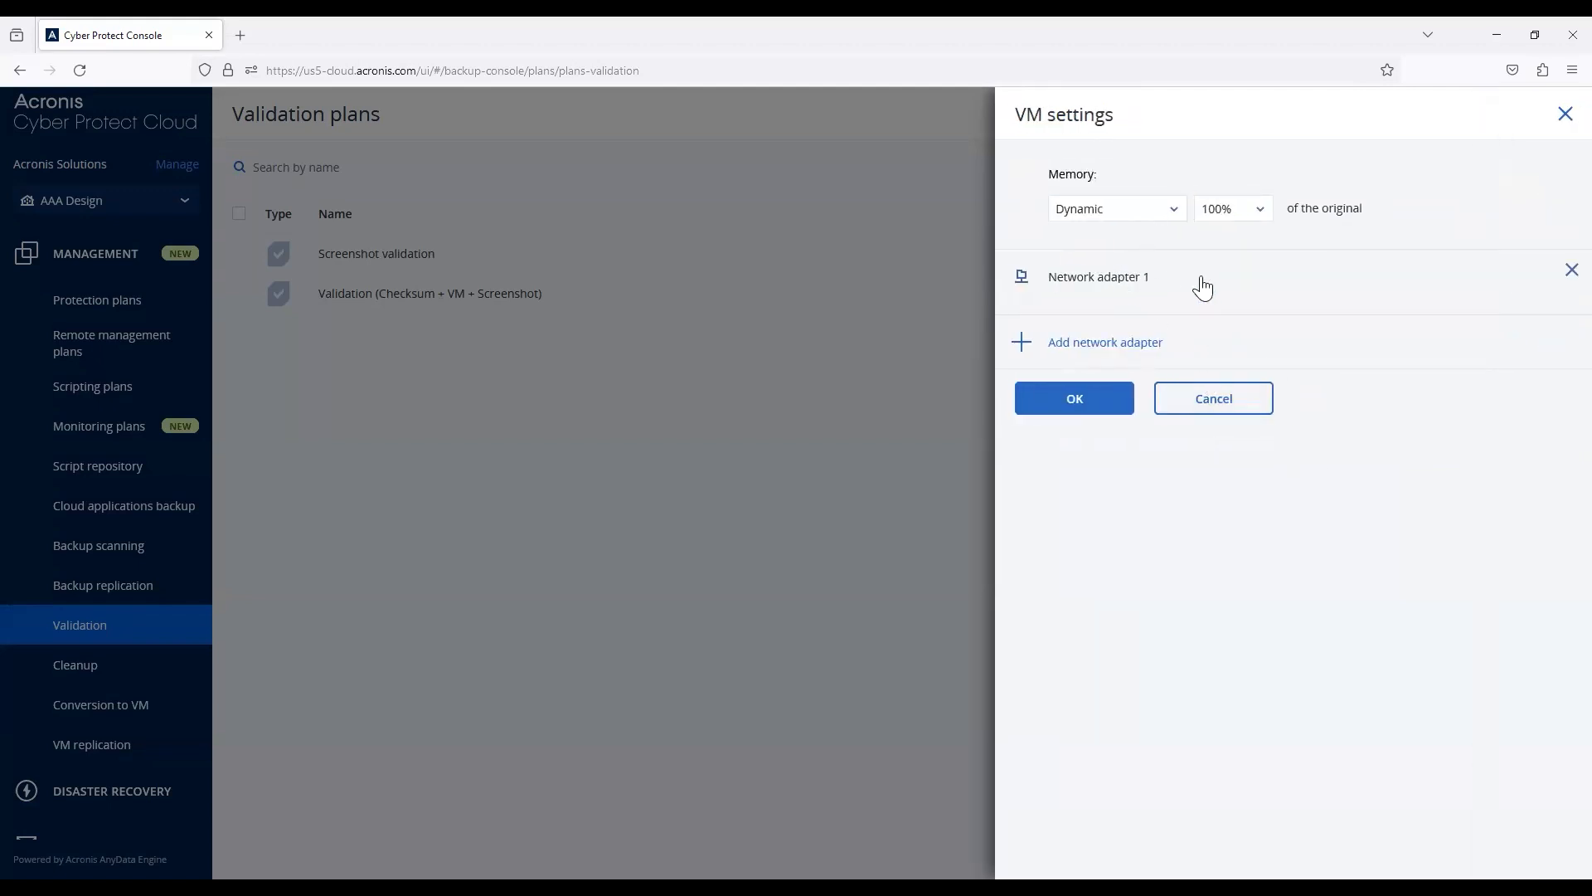
{"action": "left_click", "coordinate": [1559, 134]}
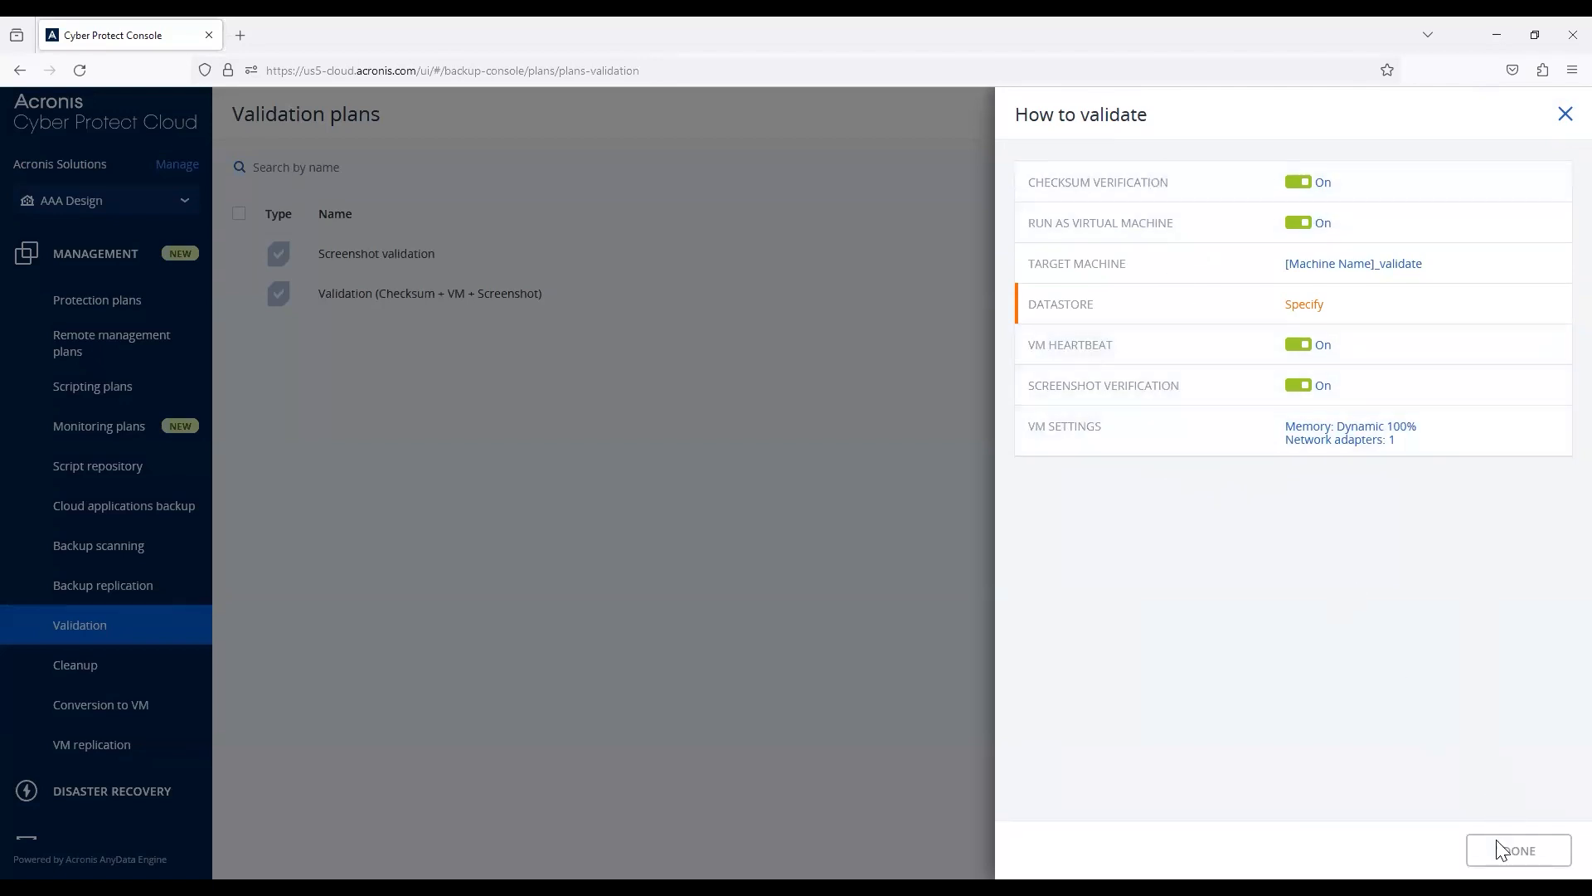
{"action": "left_click", "coordinate": [1564, 115]}
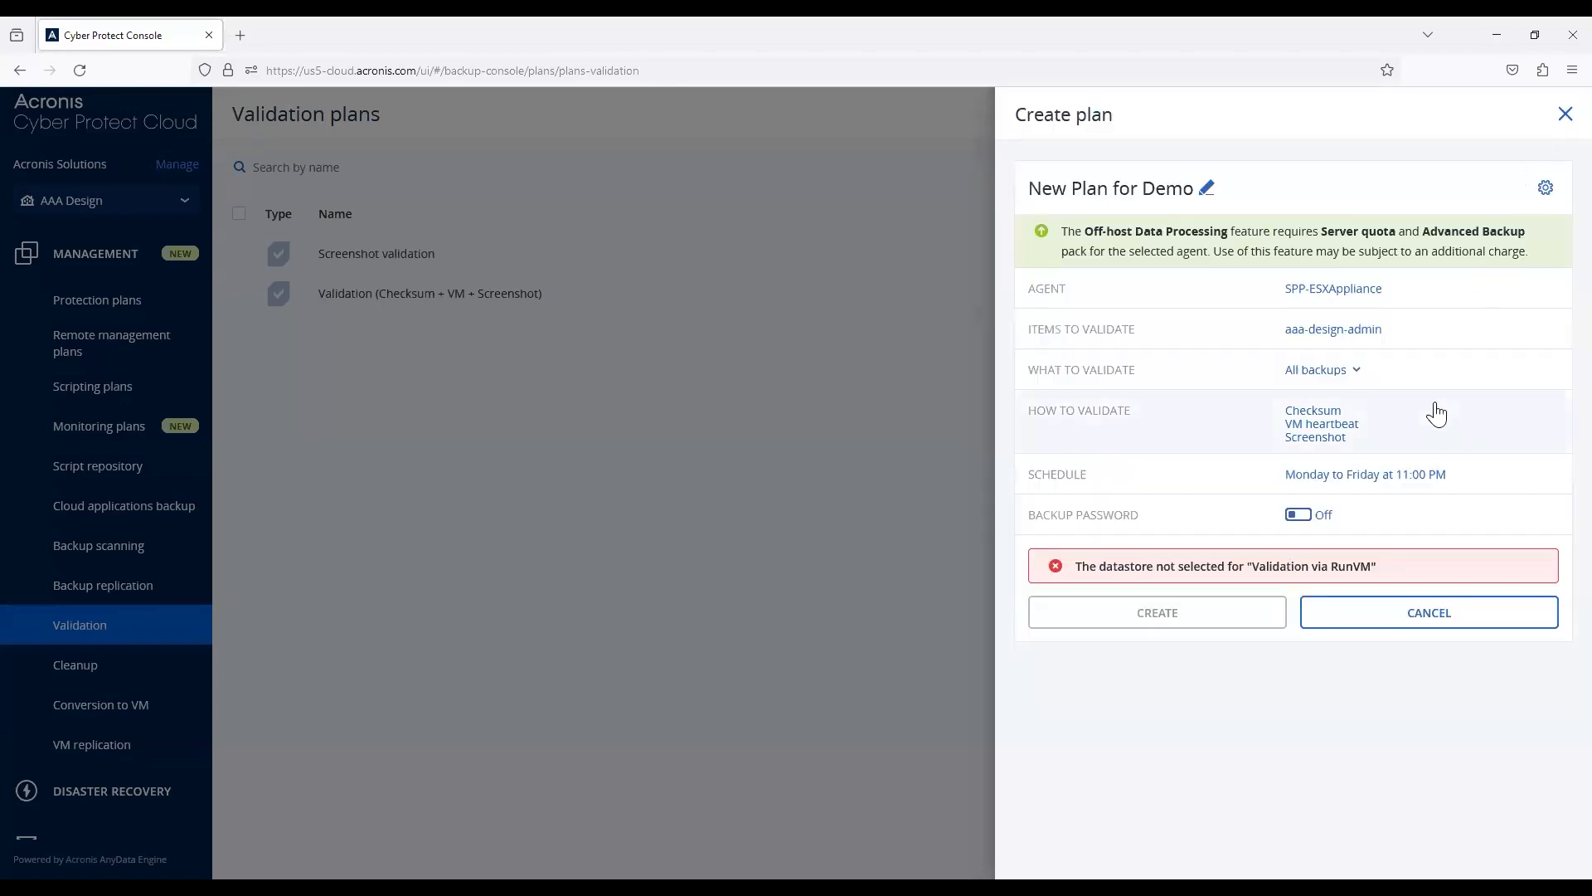
- Set an hourly schedule repeating every 1 minute with the date range option enabled, and cancel creating the plan
{"action": "left_click", "coordinate": [1165, 483]}
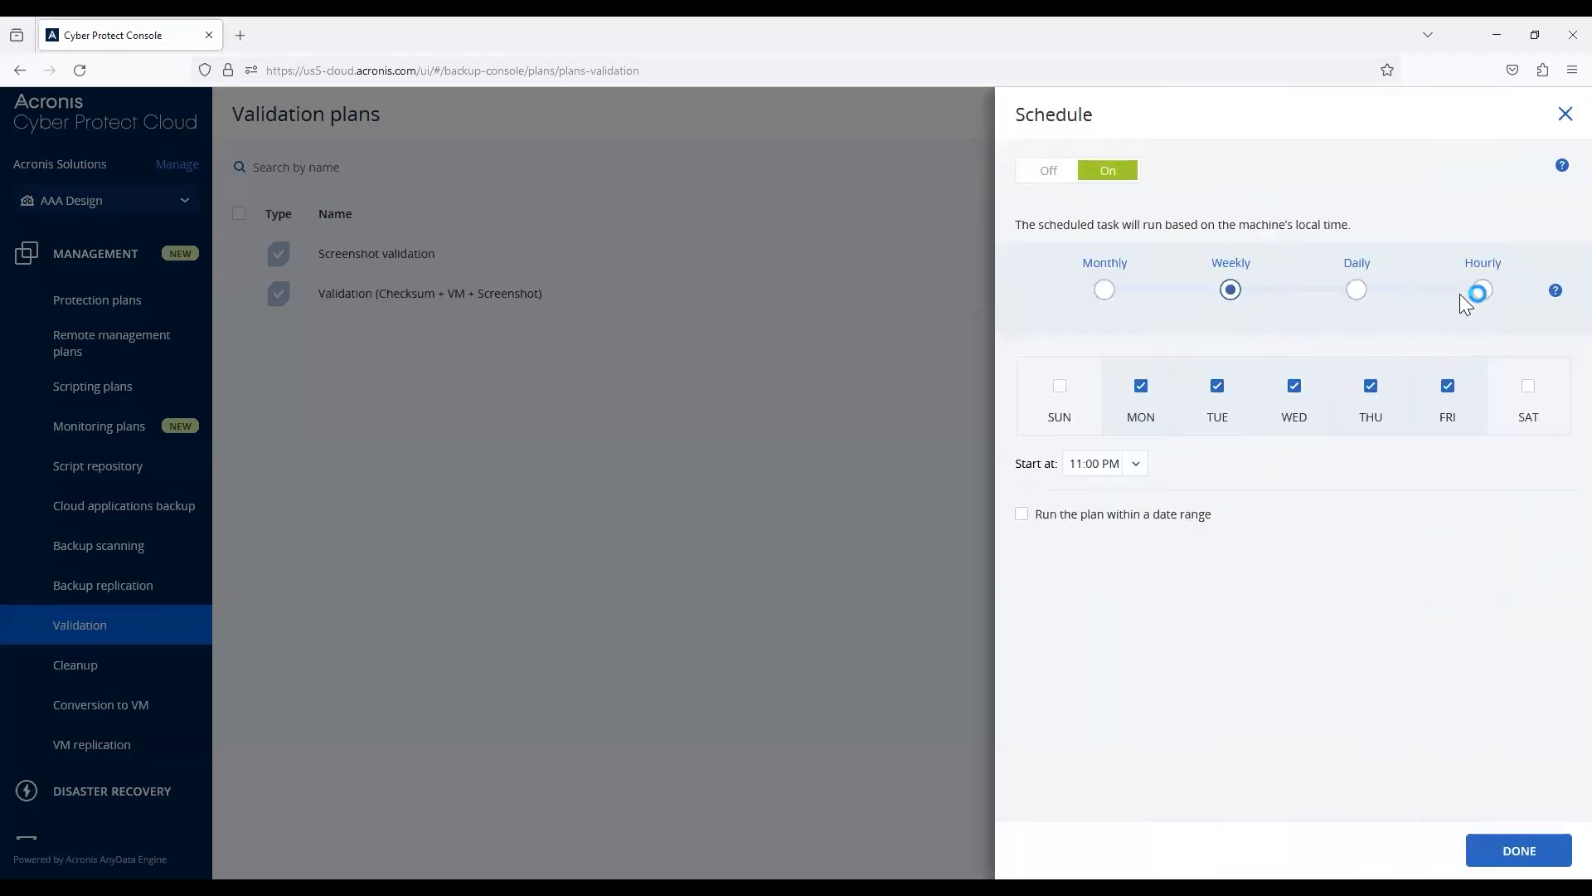
{"action": "left_click", "coordinate": [1481, 289]}
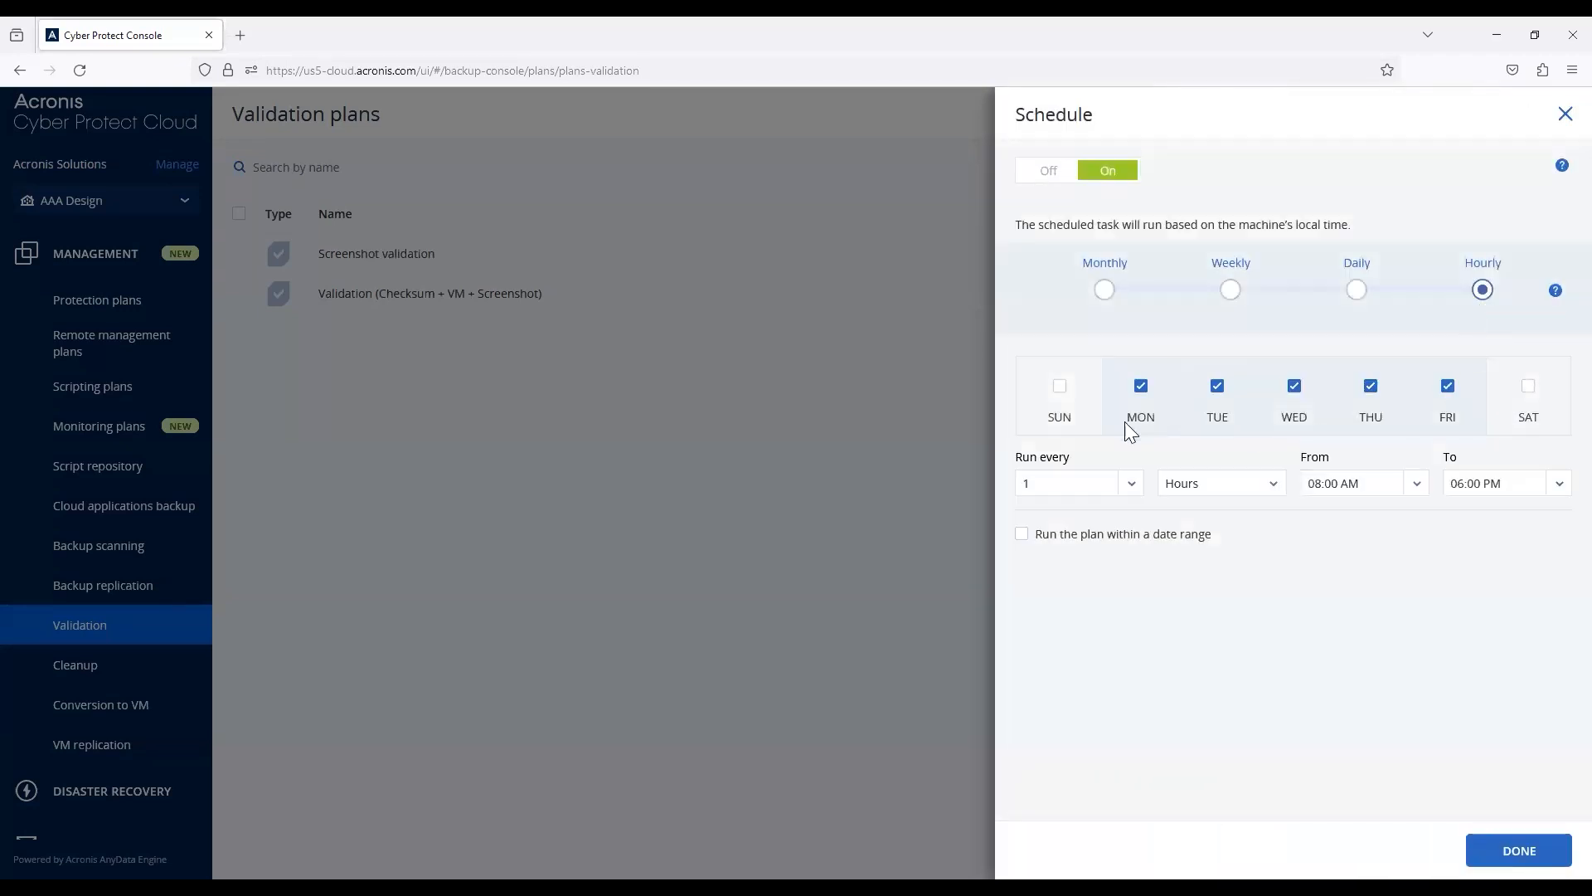
{"action": "left_click", "coordinate": [1210, 483]}
{"action": "left_click", "coordinate": [1194, 521]}
{"action": "left_click", "coordinate": [1078, 533]}
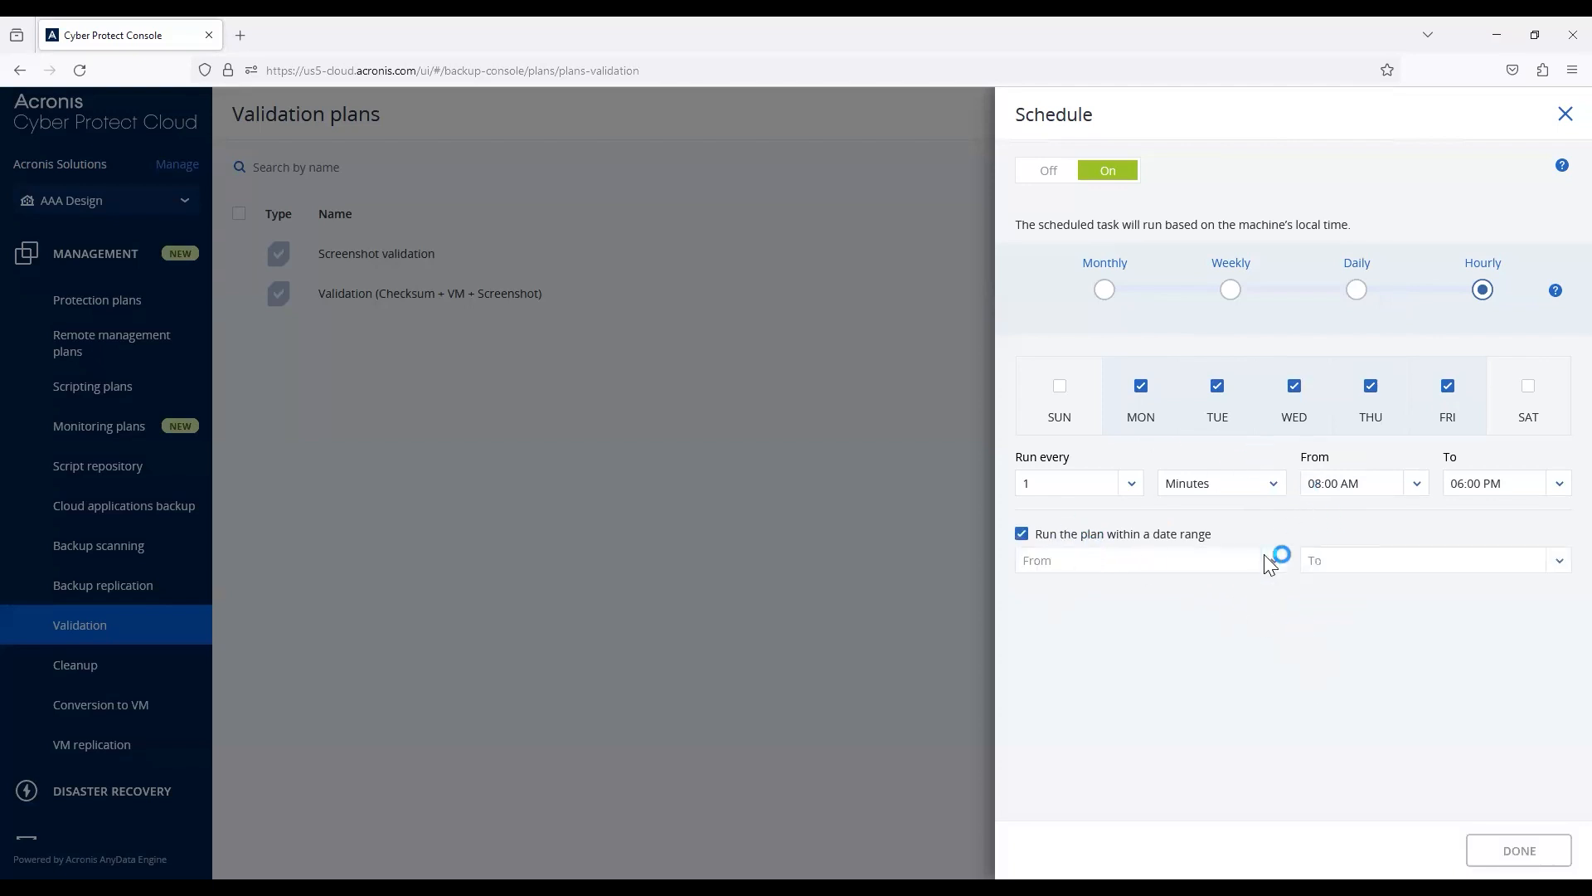
{"action": "left_click", "coordinate": [1563, 115]}
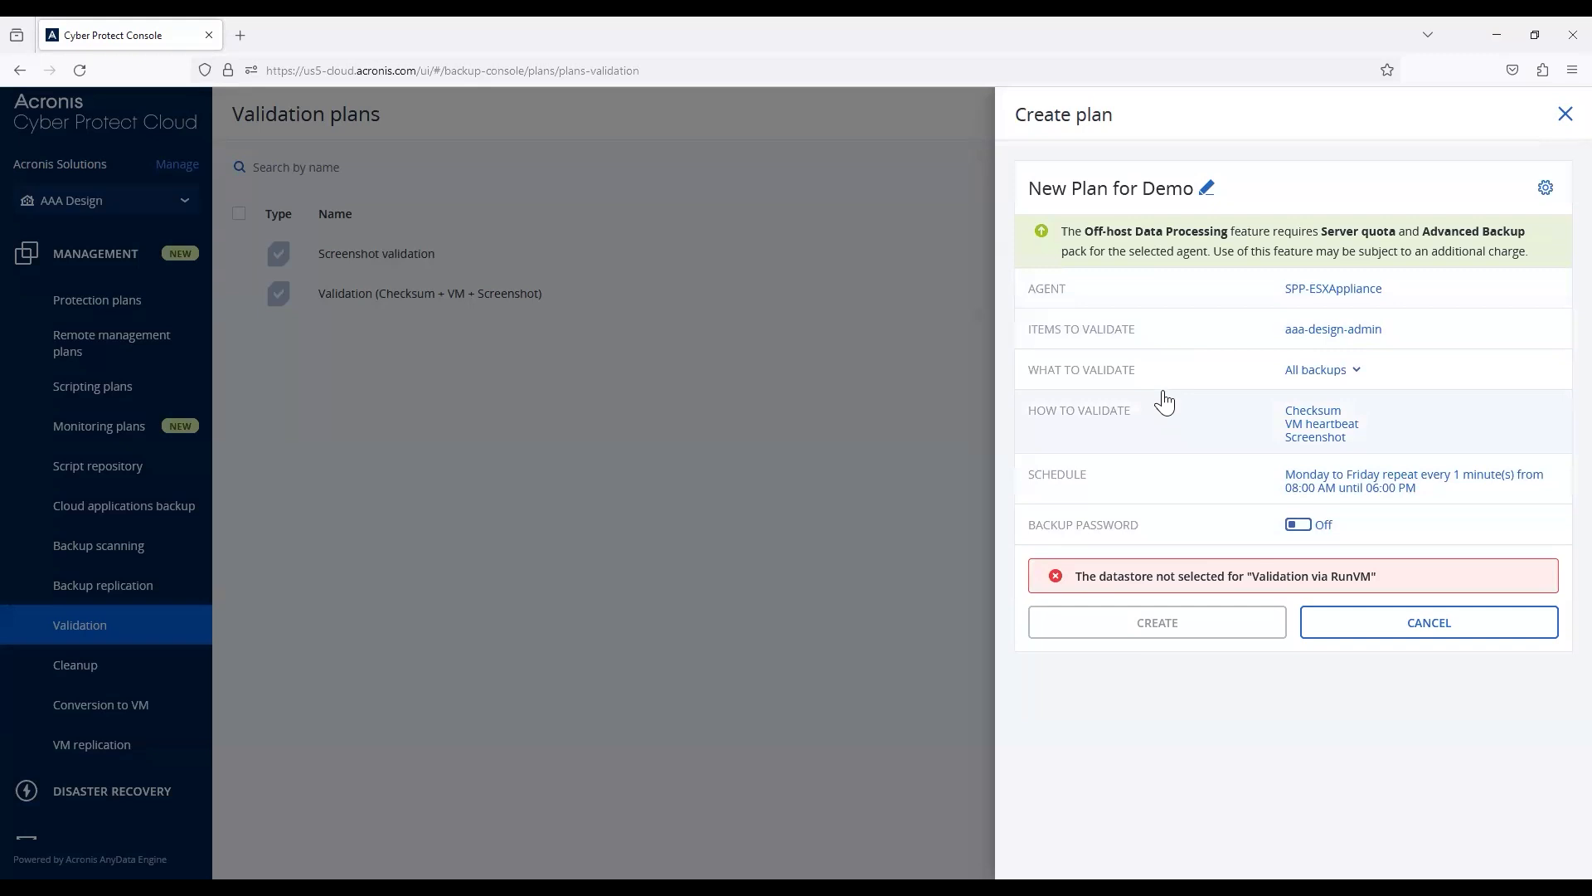
{"action": "left_click", "coordinate": [1409, 622]}
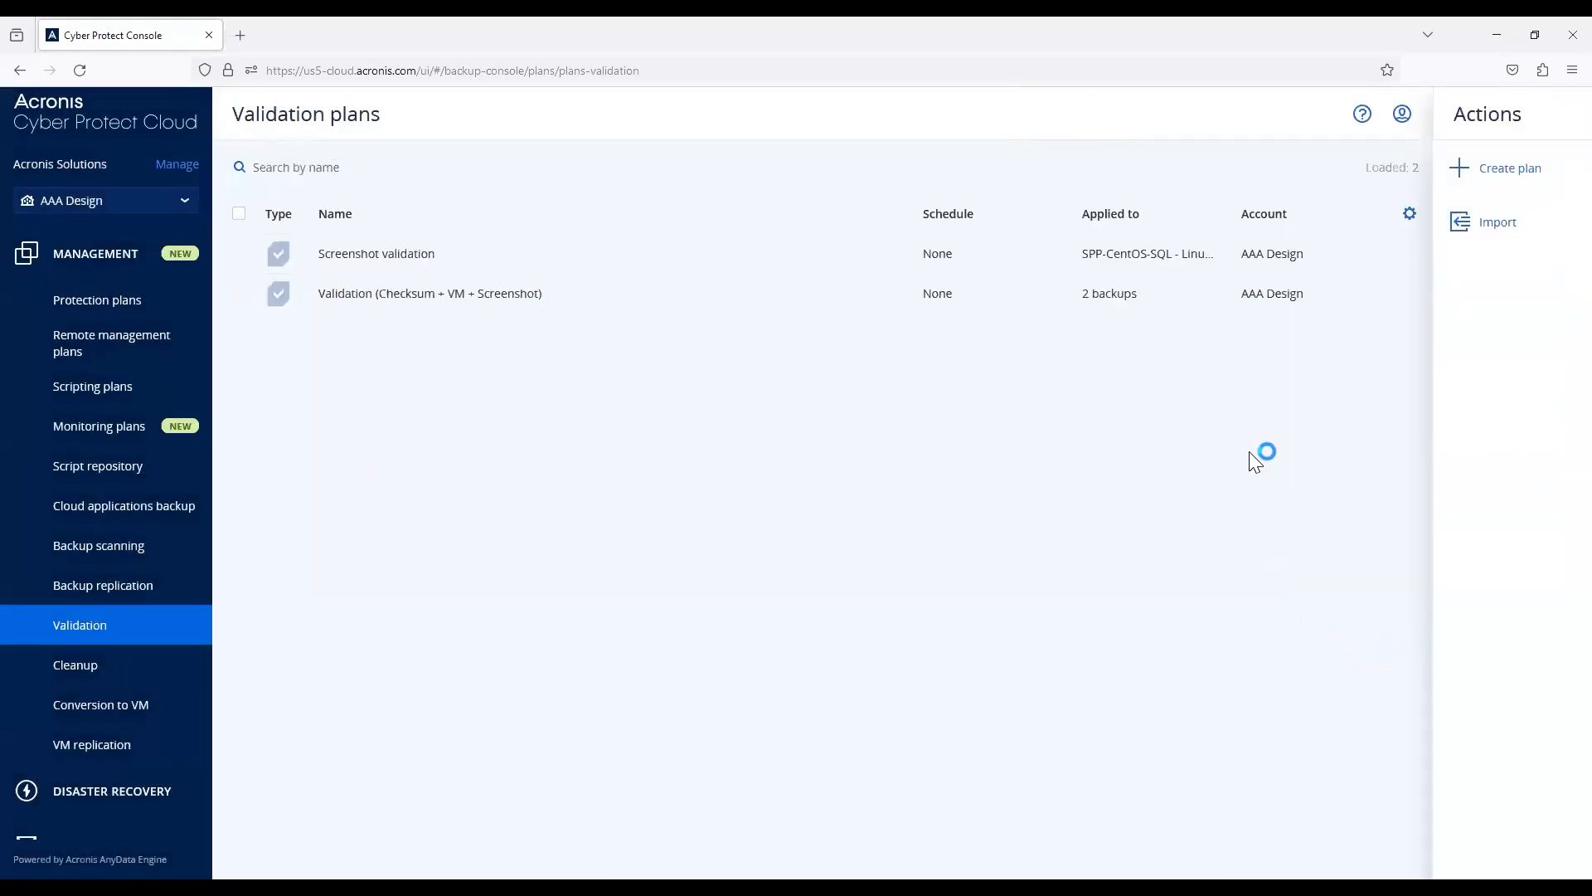
- Open the details of the plan "Validation (Checksum + VM + Screenshot)" and run it immediately
{"action": "left_click", "coordinate": [643, 284]}
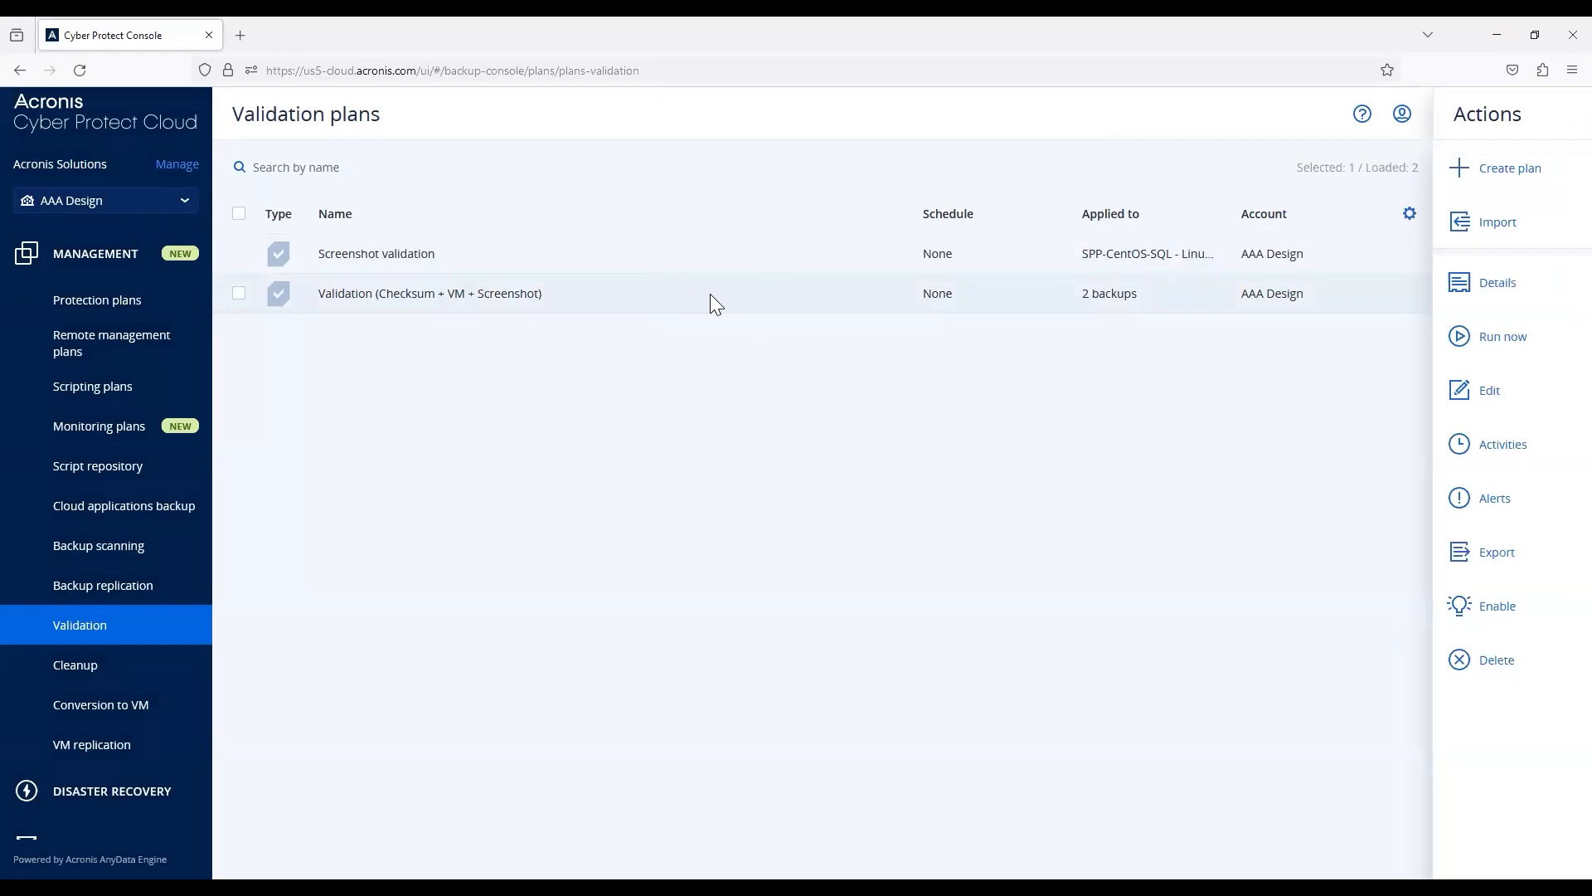
{"action": "left_click", "coordinate": [1513, 298]}
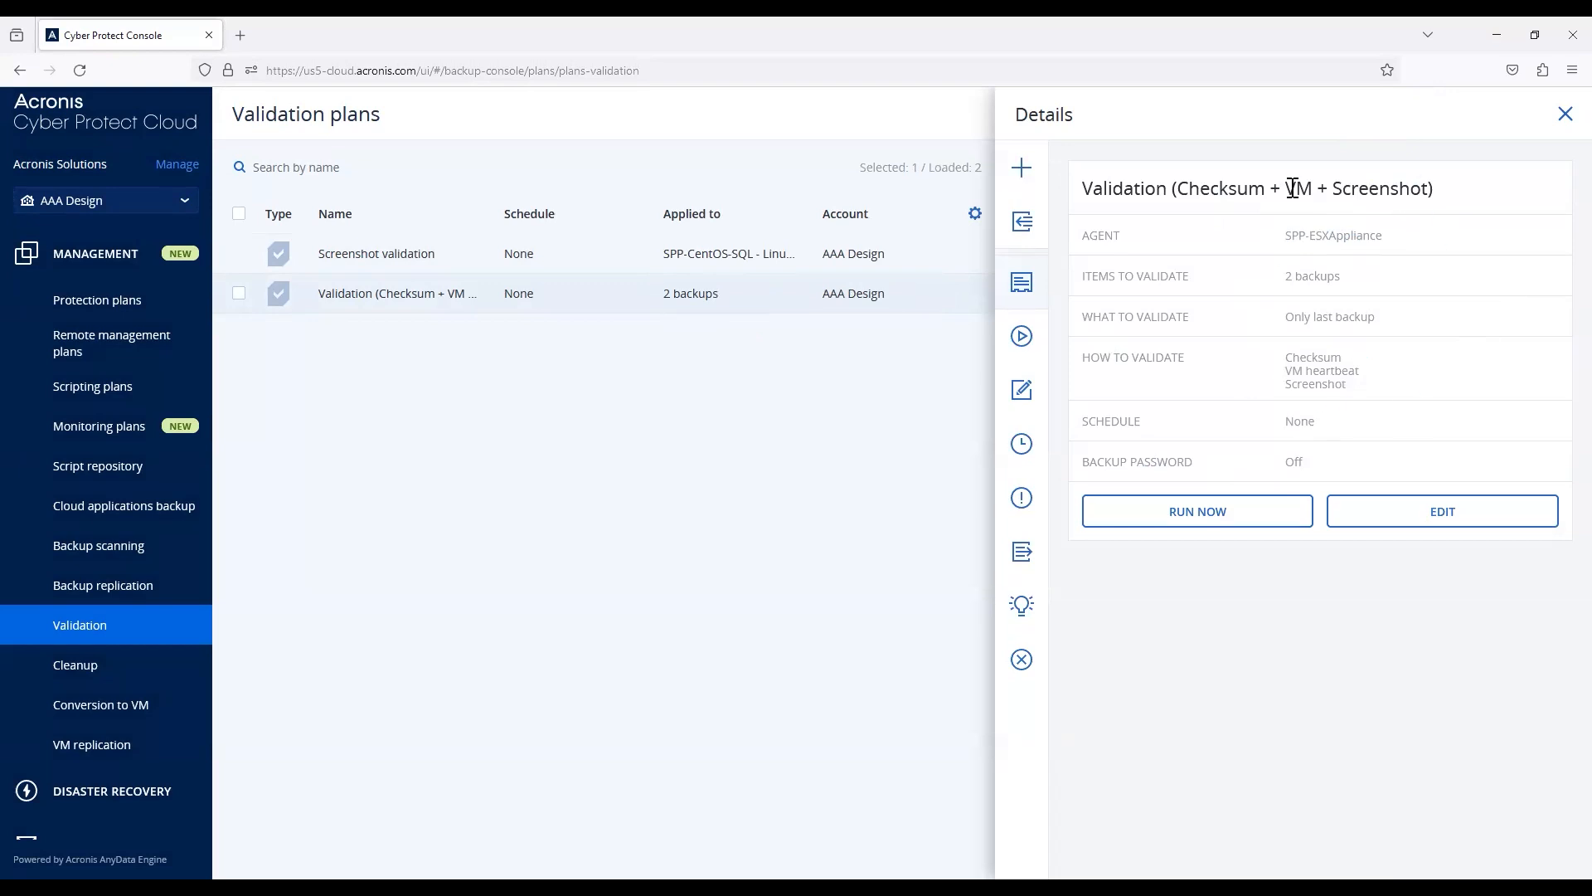
{"action": "left_click", "coordinate": [1021, 336]}
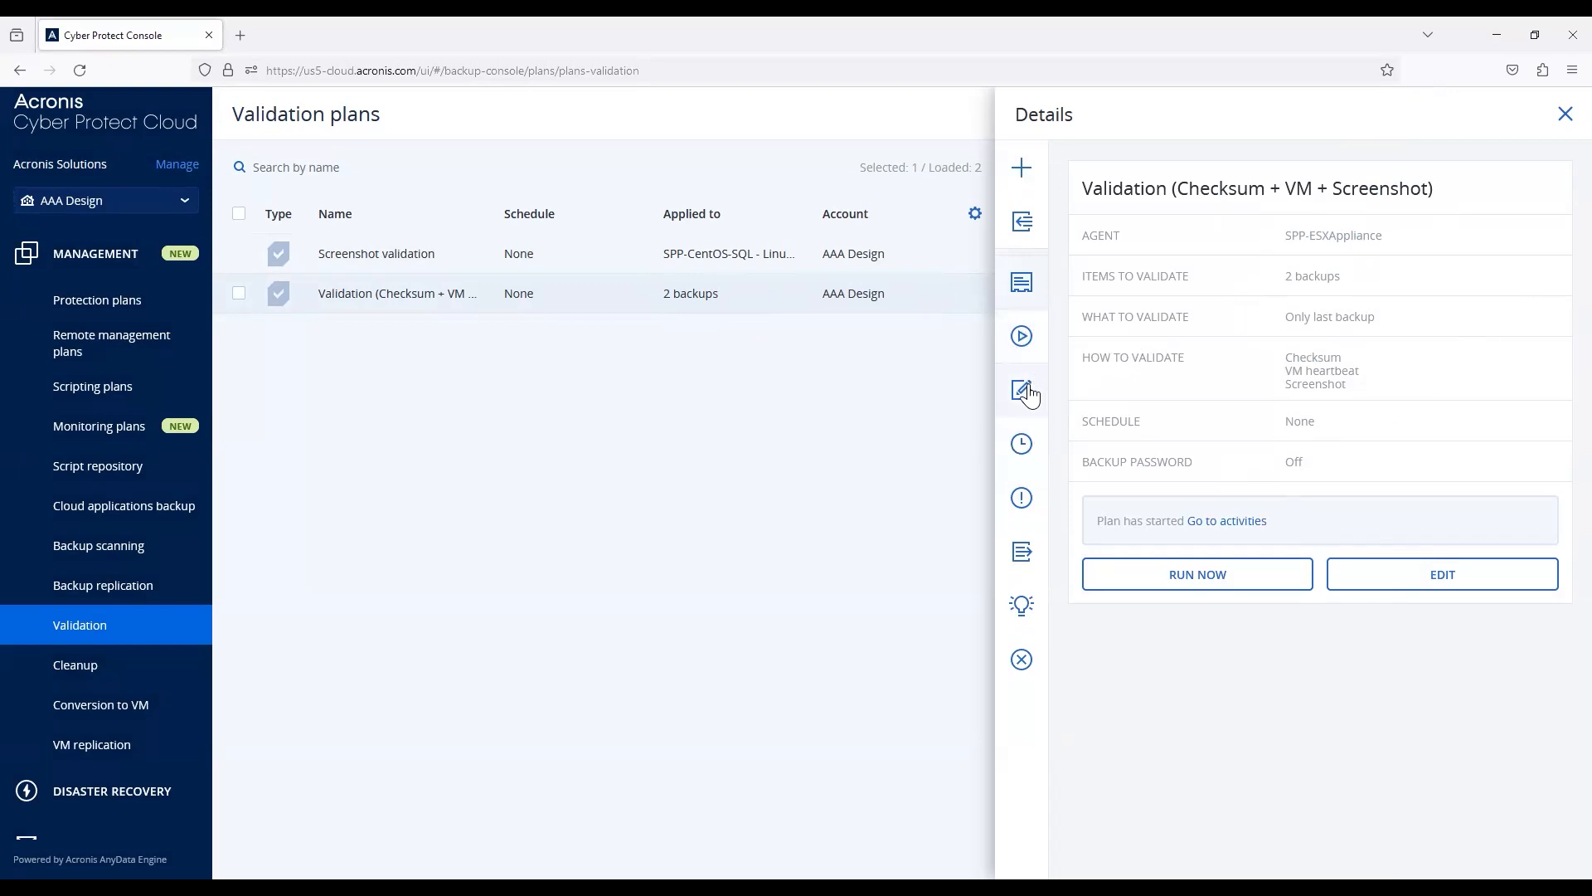
- Review the plan's activity history and examine the details of a run from Mar 25, 2024
{"action": "left_click", "coordinate": [1023, 444]}
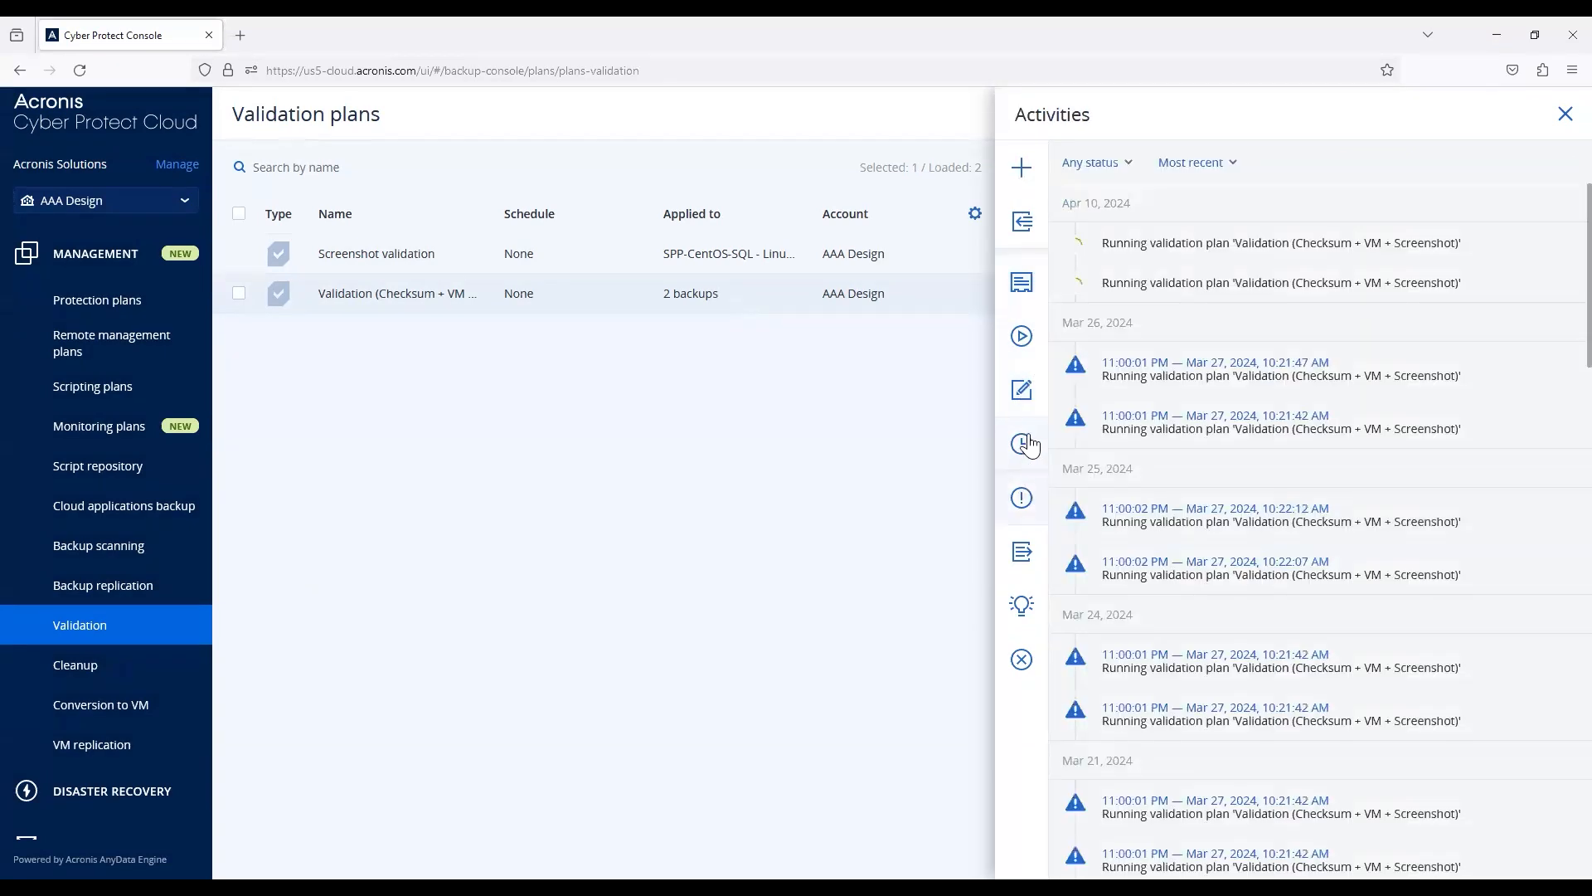
{"action": "scroll", "coordinate": [1239, 485], "scroll_direction": "down", "scroll_amount": 3}
{"action": "scroll", "coordinate": [1239, 502], "scroll_direction": "down", "scroll_amount": 3}
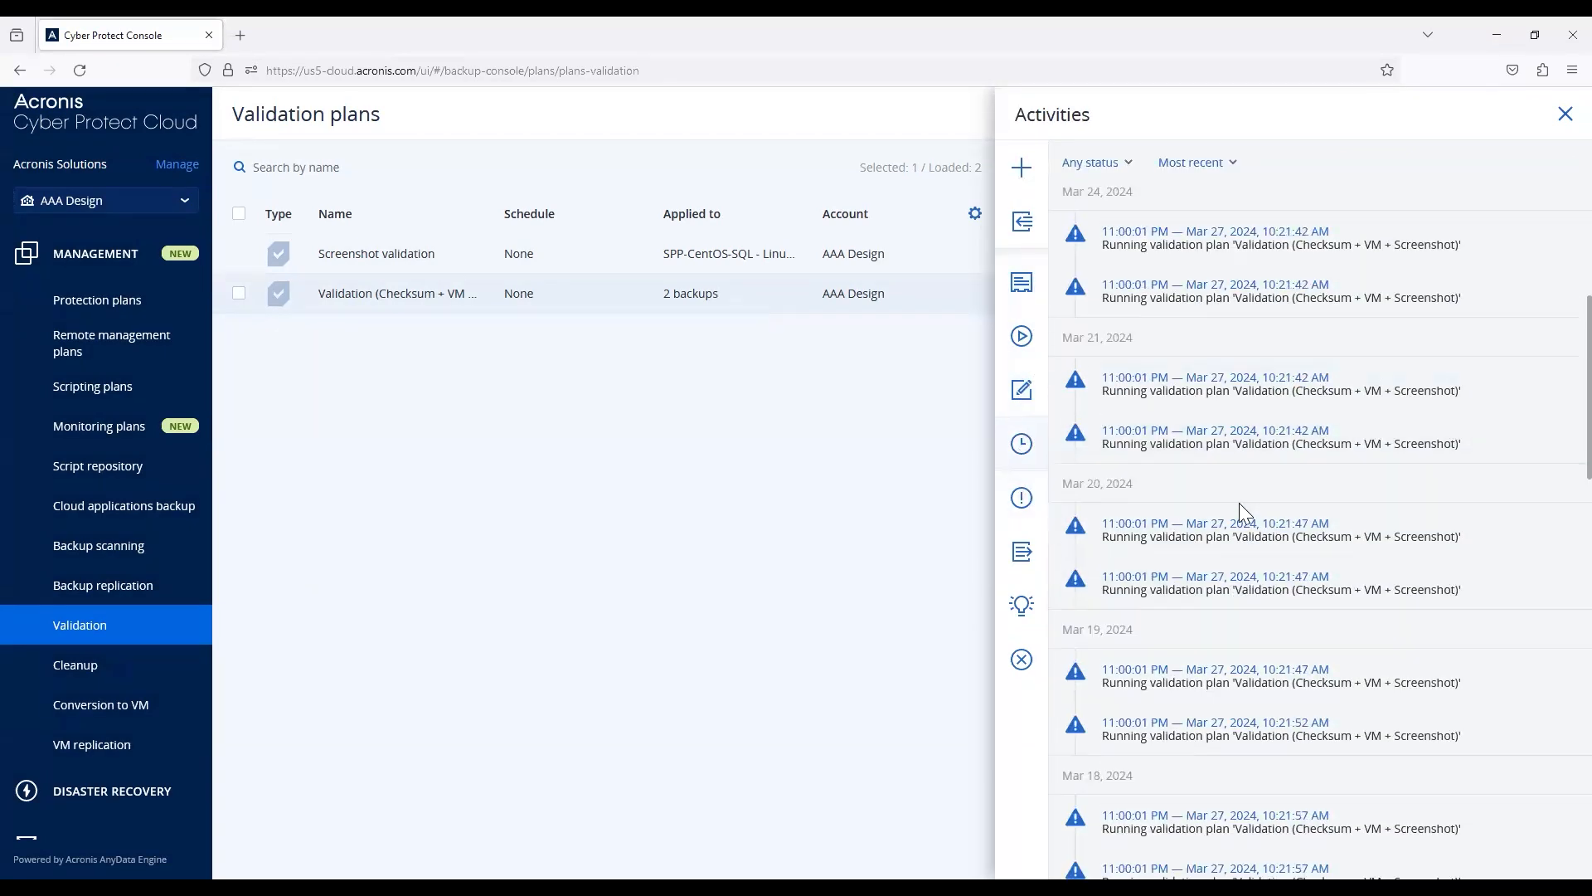
{"action": "scroll", "coordinate": [1238, 539], "scroll_direction": "up", "scroll_amount": 5}
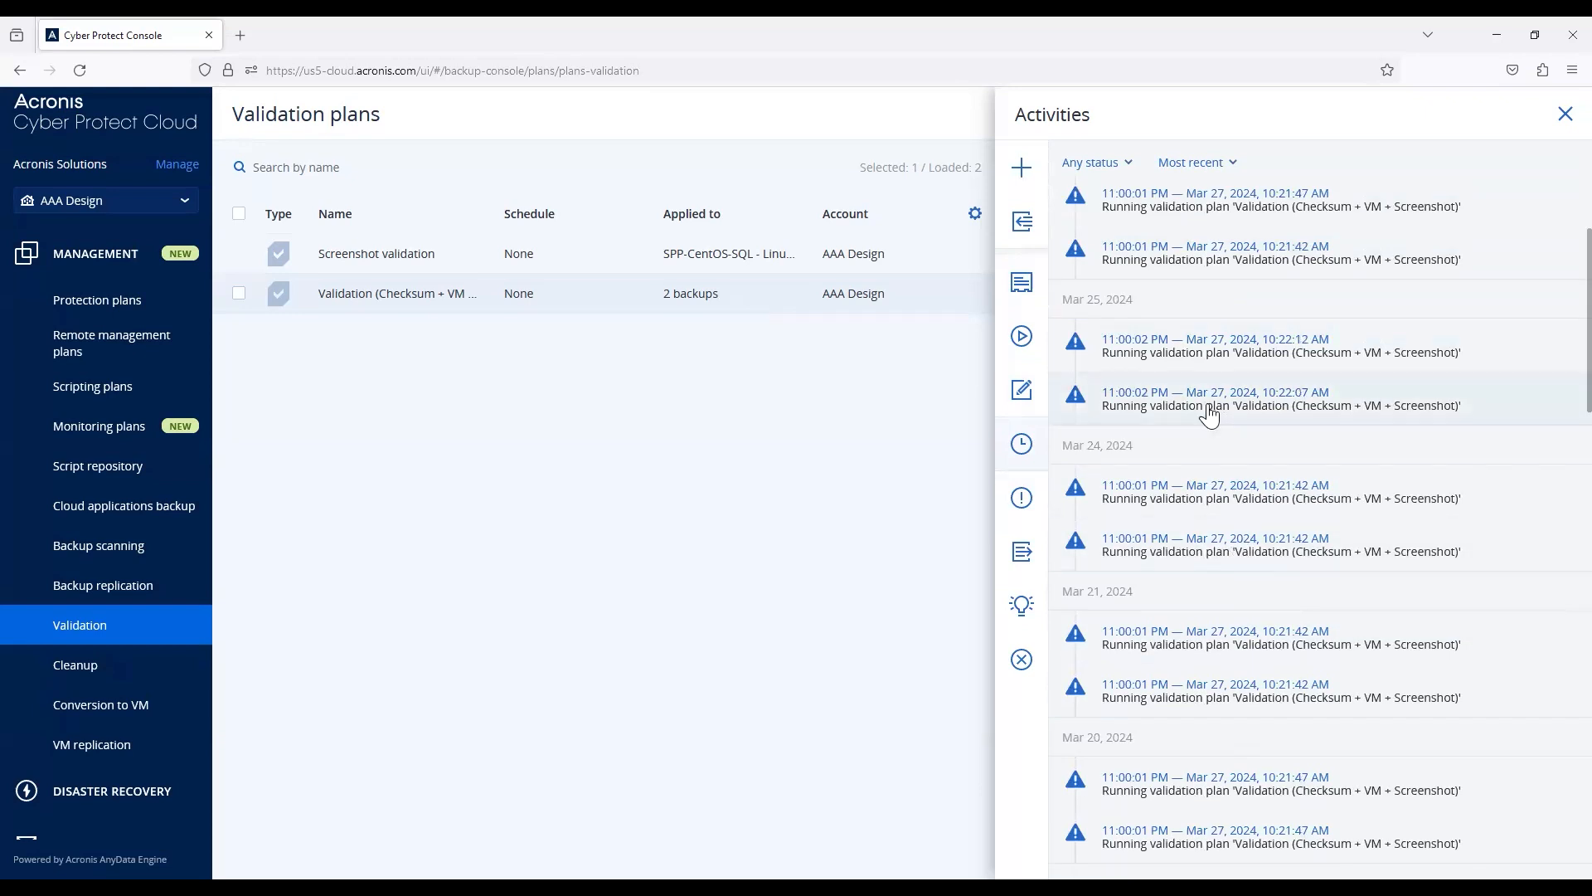
{"action": "left_click", "coordinate": [1202, 401]}
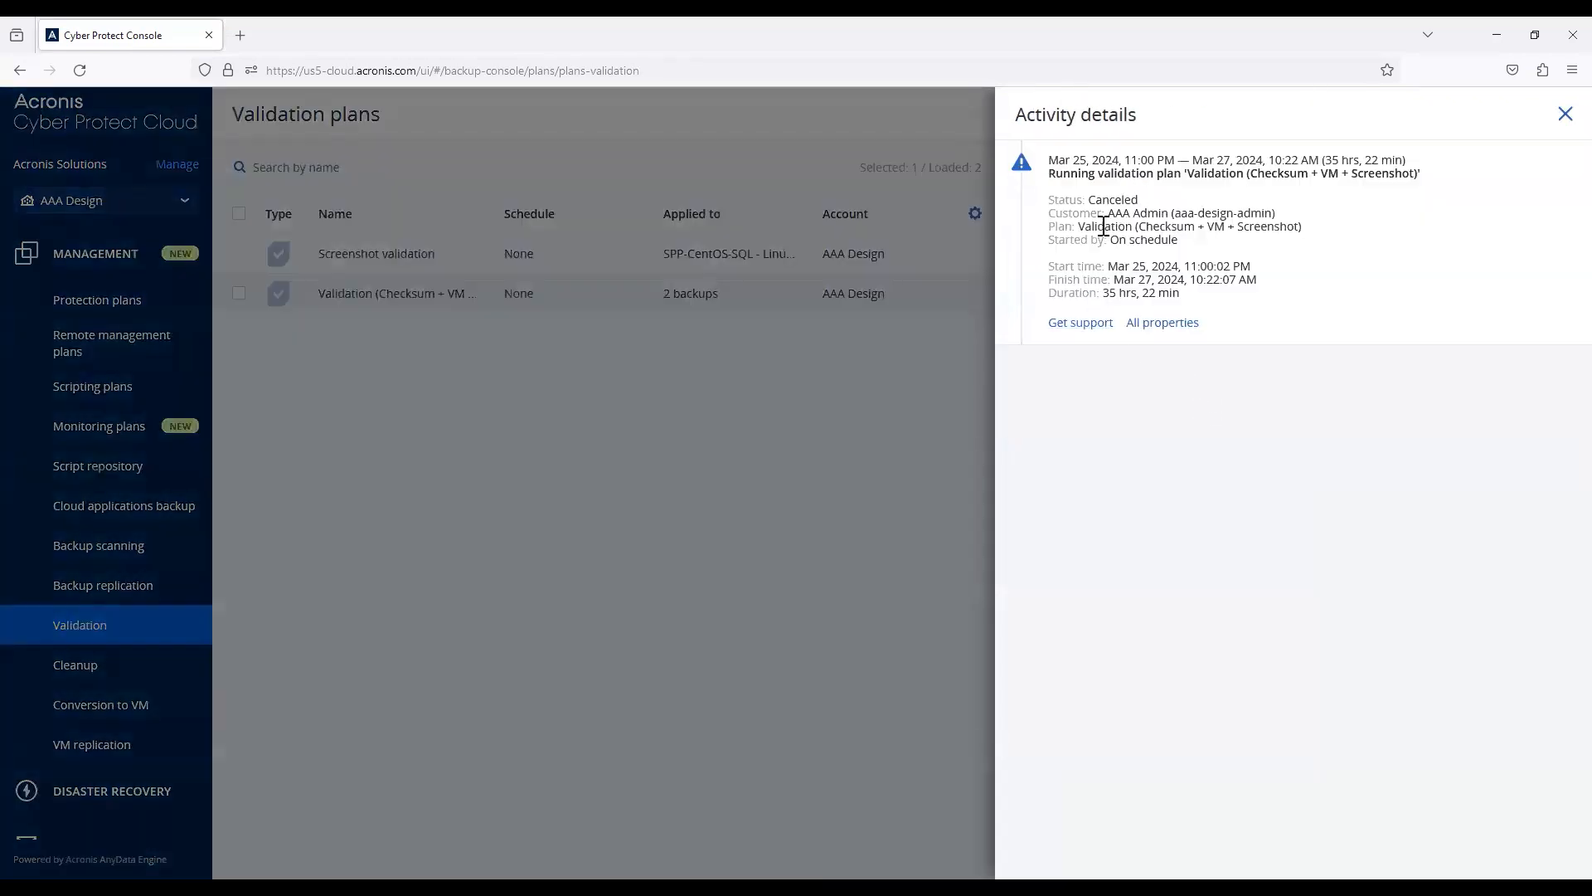
{"action": "left_click", "coordinate": [1563, 118]}
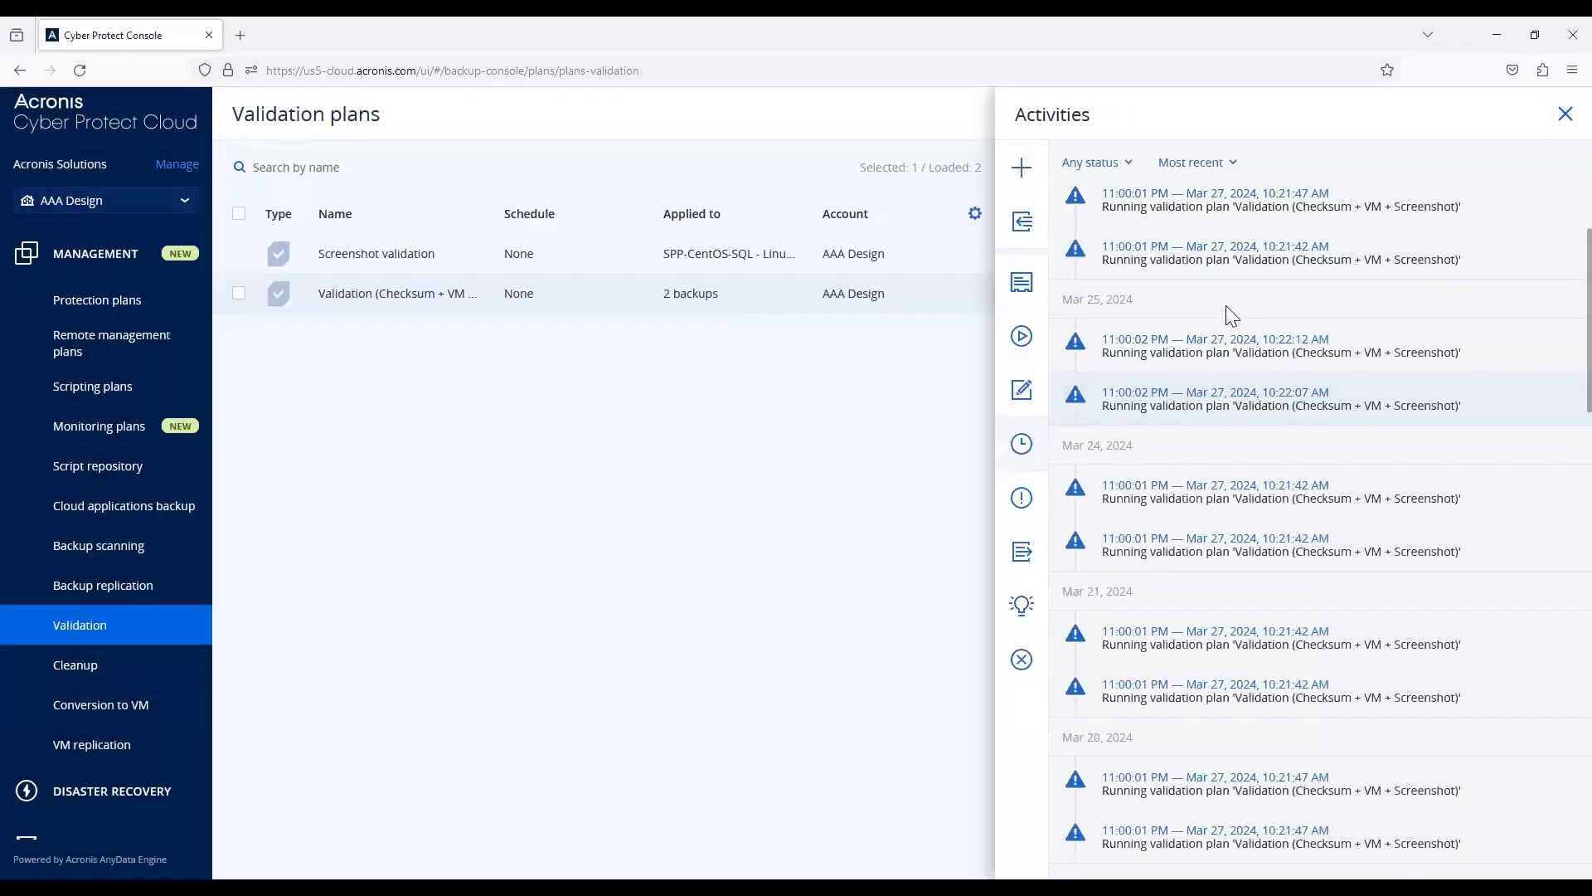
- Check the plan's alerts and export the plan as plan-validation.json
{"action": "left_click", "coordinate": [1022, 498]}
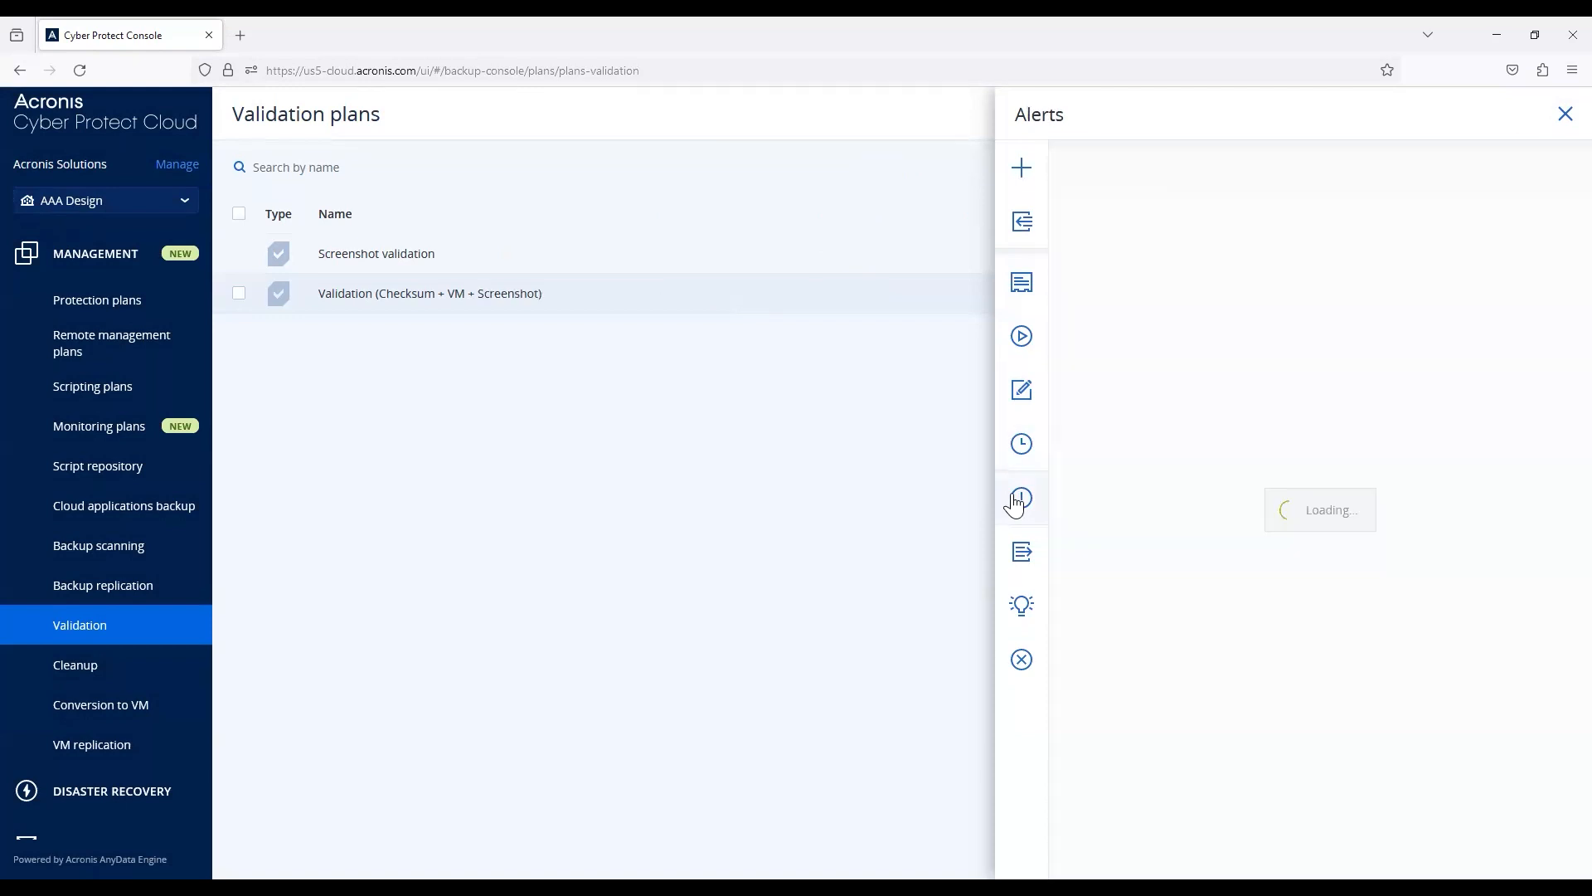
{"action": "left_click", "coordinate": [1020, 553]}
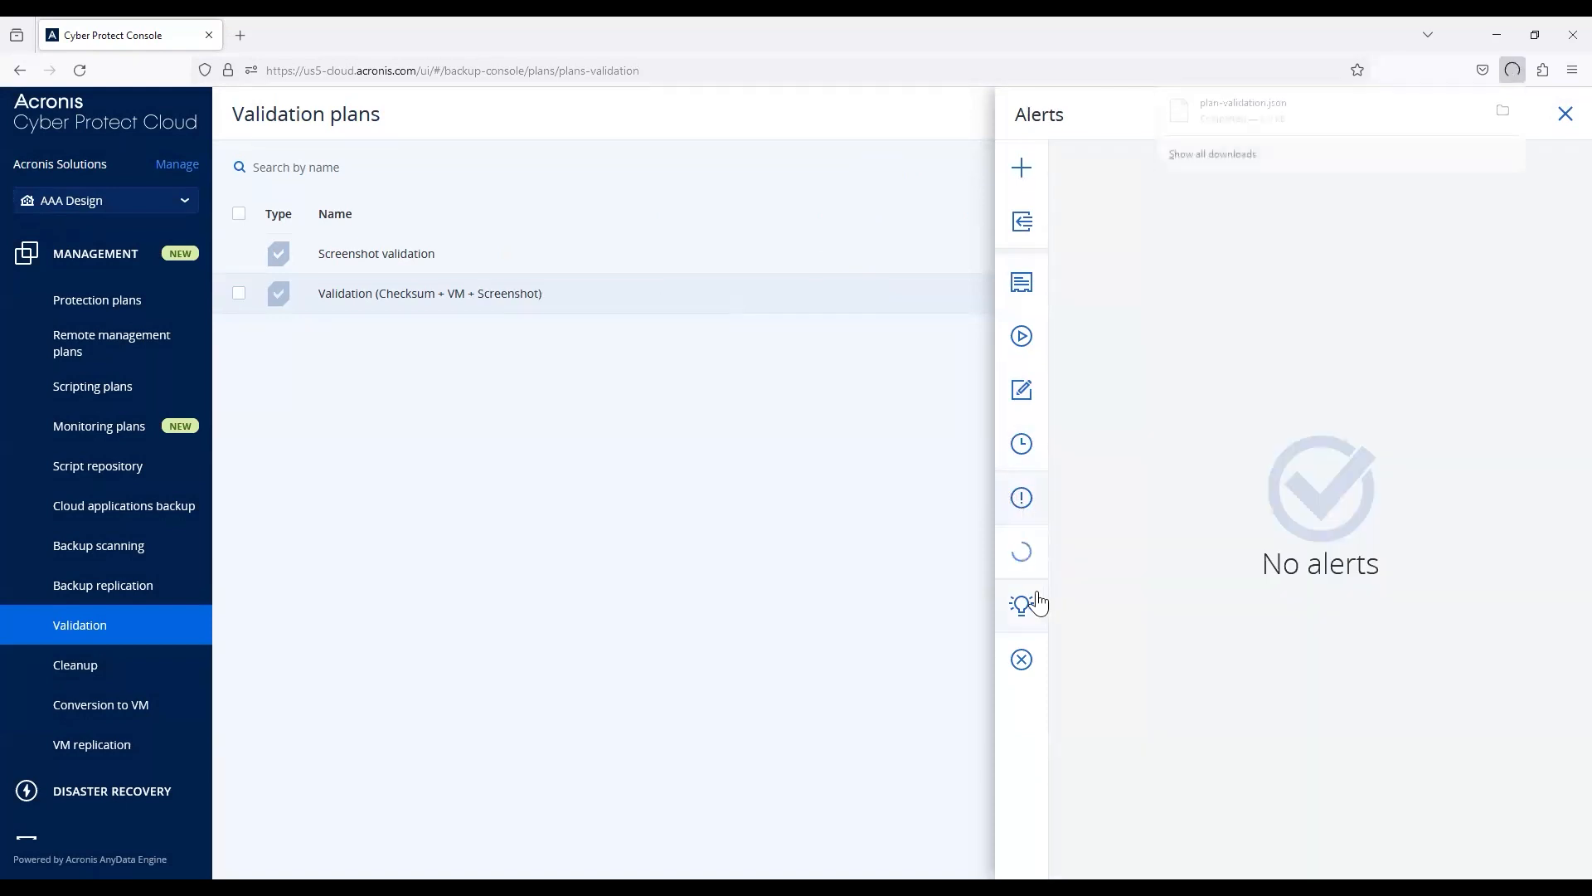
{"action": "left_click", "coordinate": [1559, 117]}
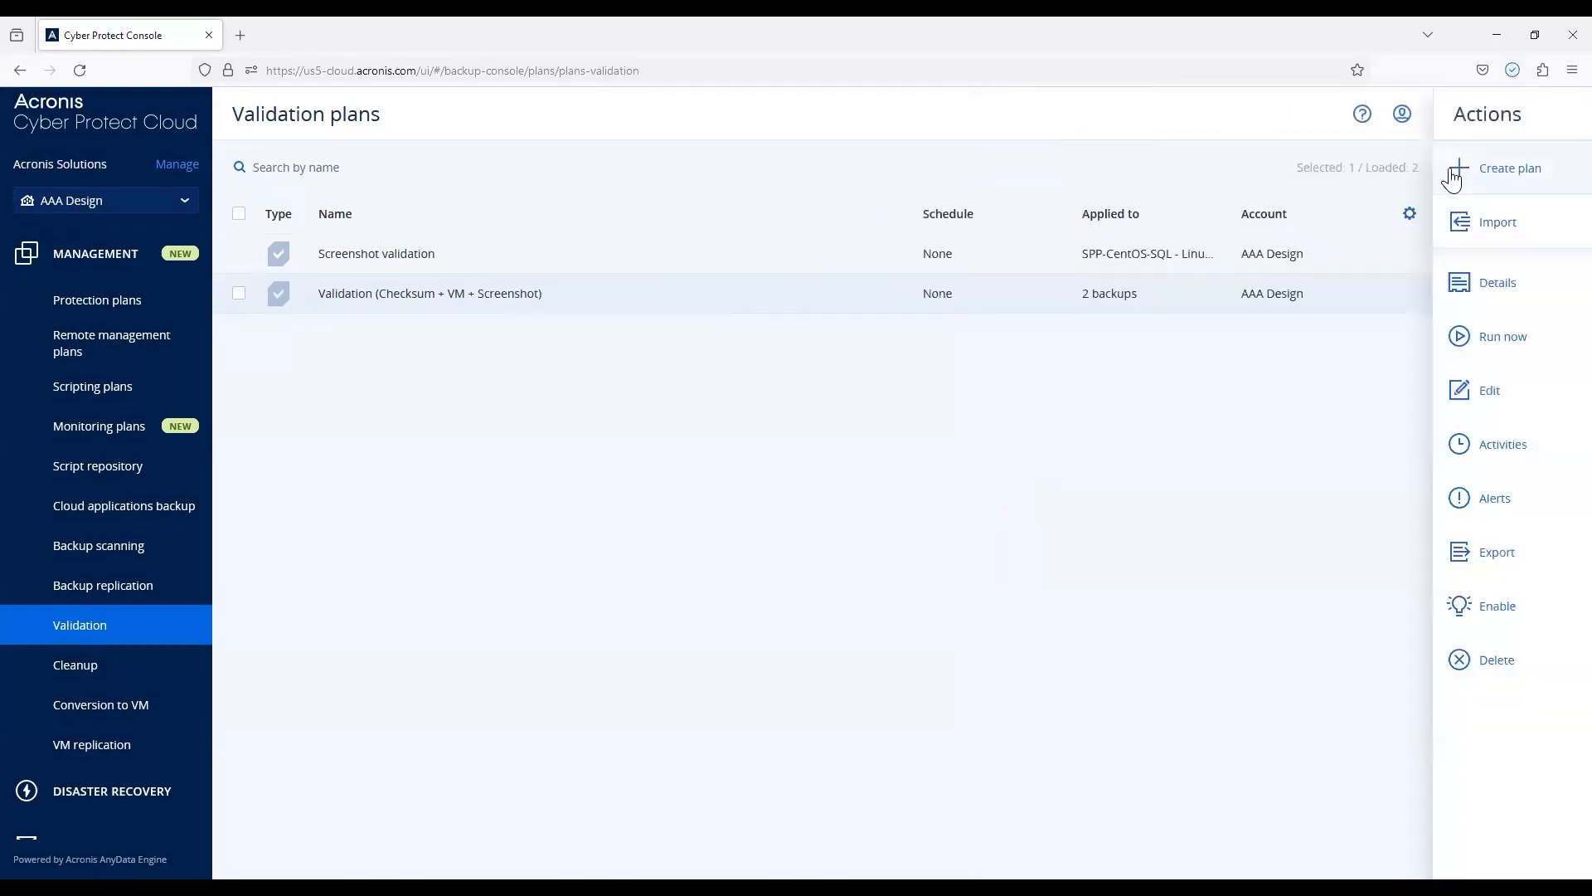